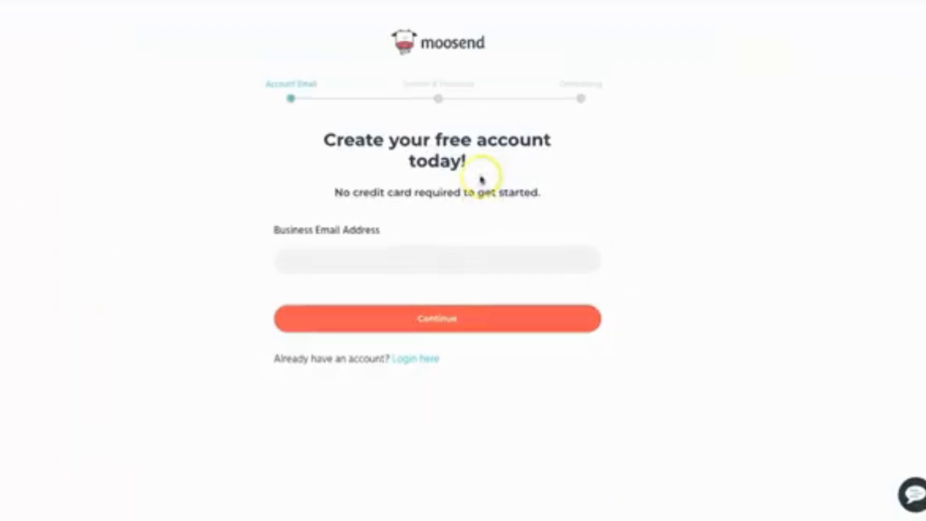
Register a free account with the business email, login domain geniustemplates and account password, and consent to receiving communications.
click(359, 270)
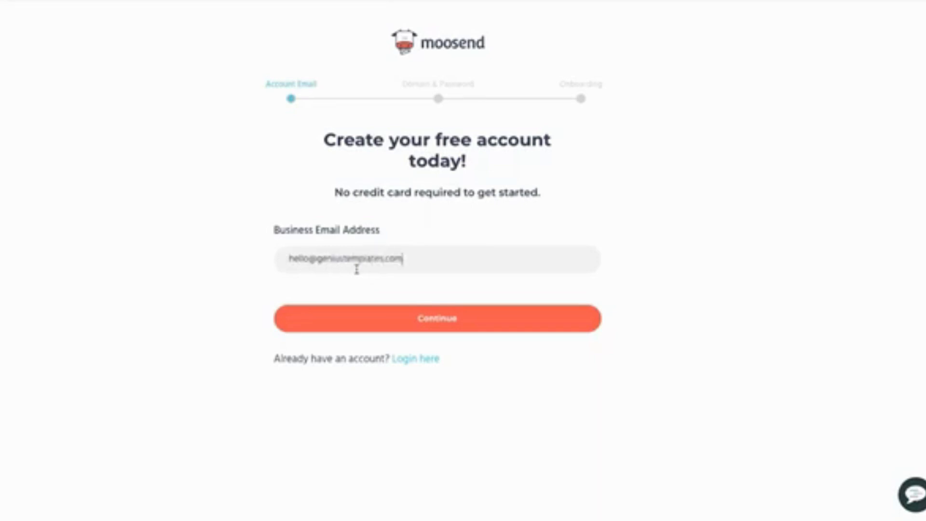
click(436, 319)
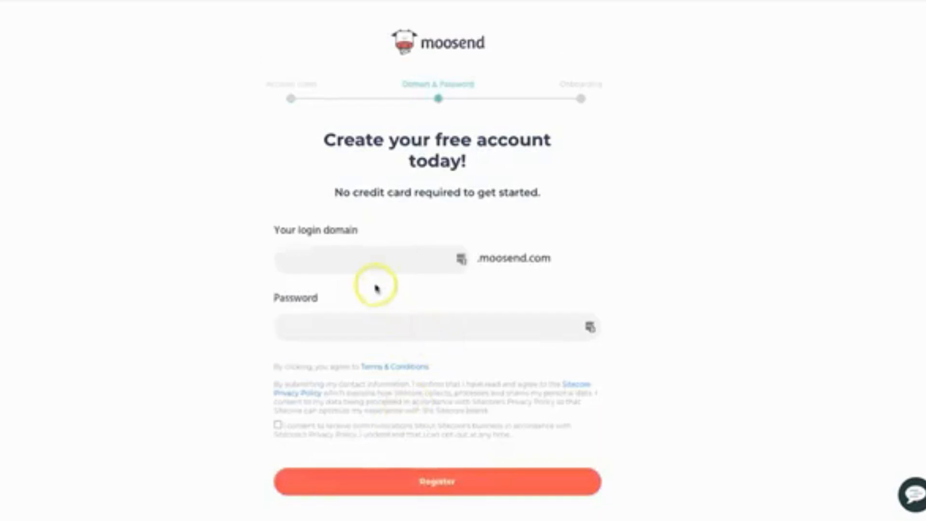
click(378, 261)
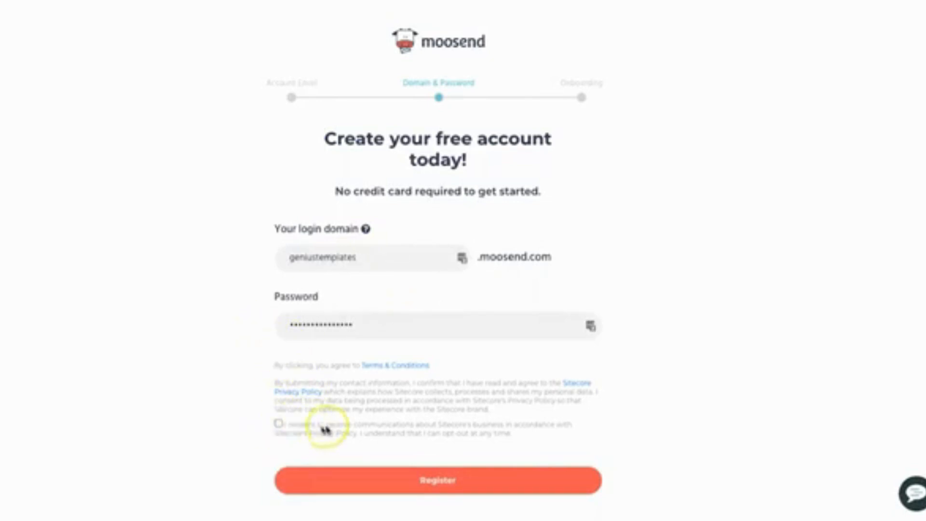
drag(326, 424, 413, 424)
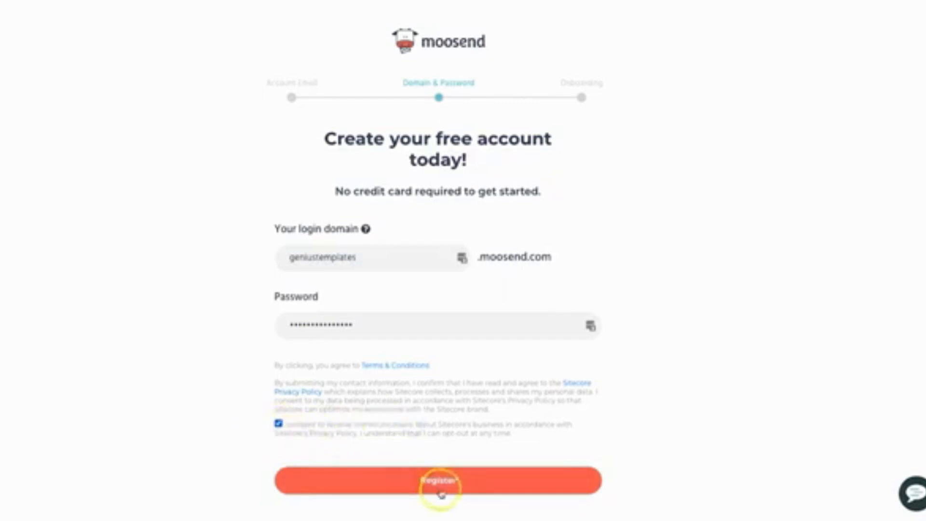
click(444, 486)
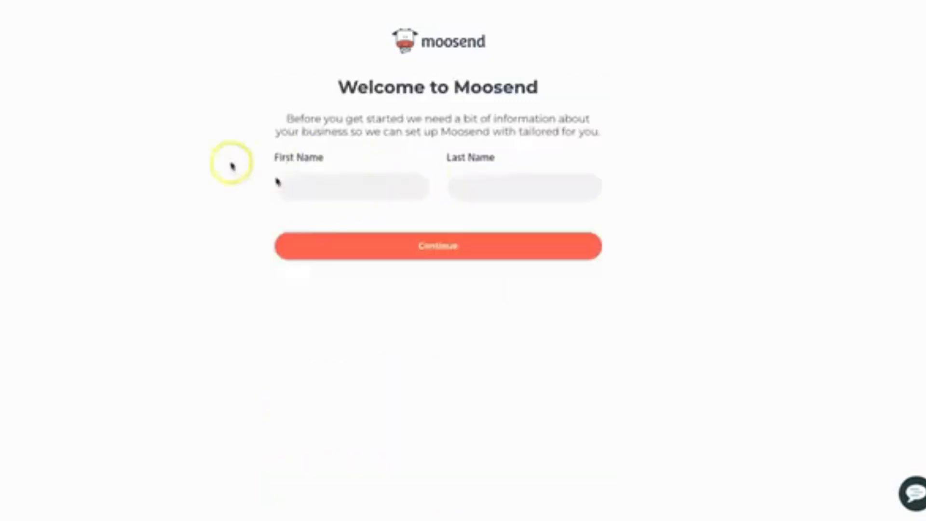
Submit the account holder's first and last name, and fill in the company name and address details.
click(334, 186)
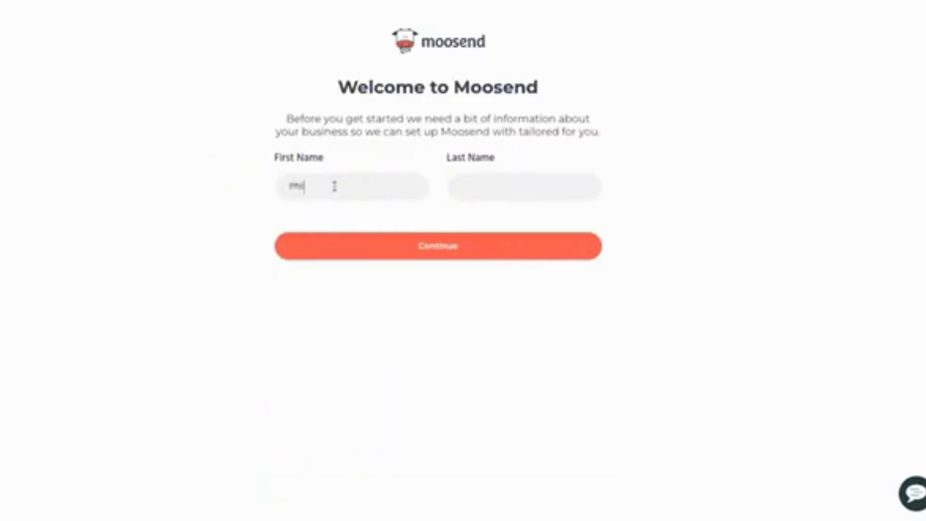
click(389, 243)
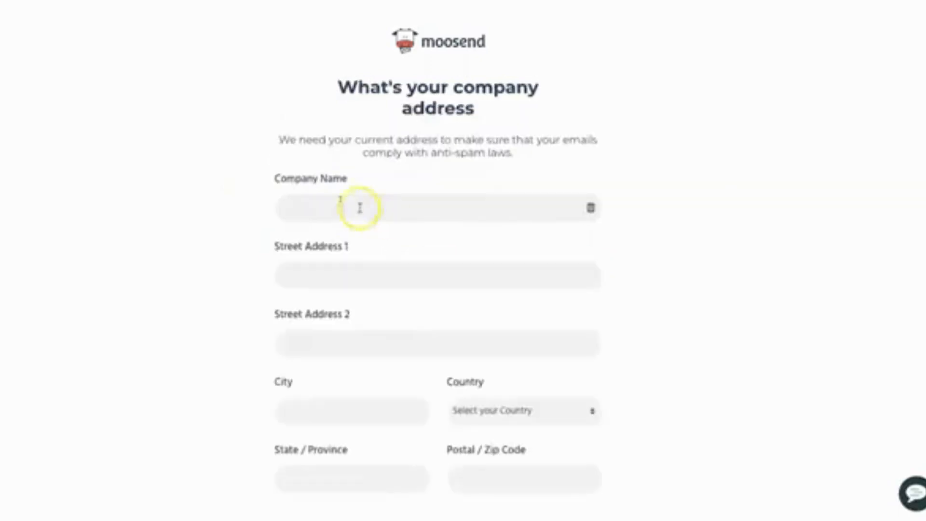
click(323, 207)
text(Ge)
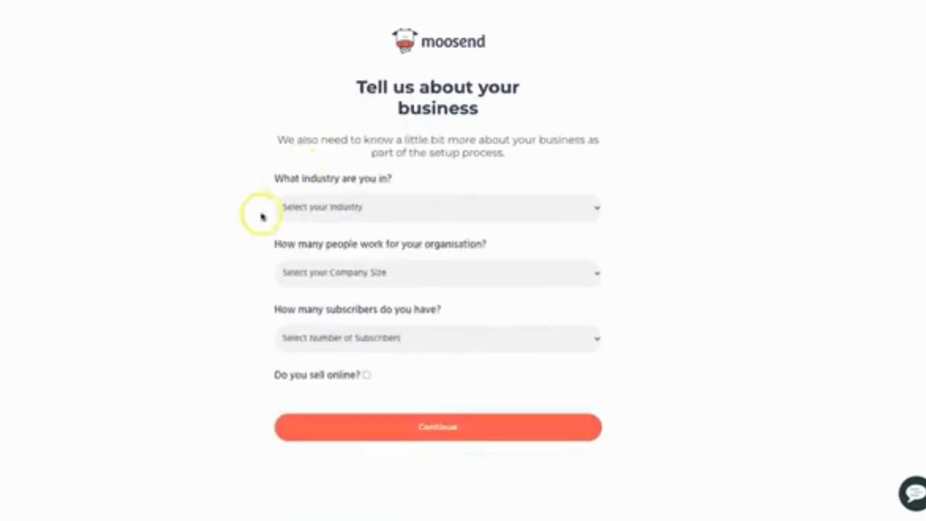
Submit the business profile with industry Education and Training, company size Less than 10, and 5,000 - 10,000 subscribers.
click(381, 217)
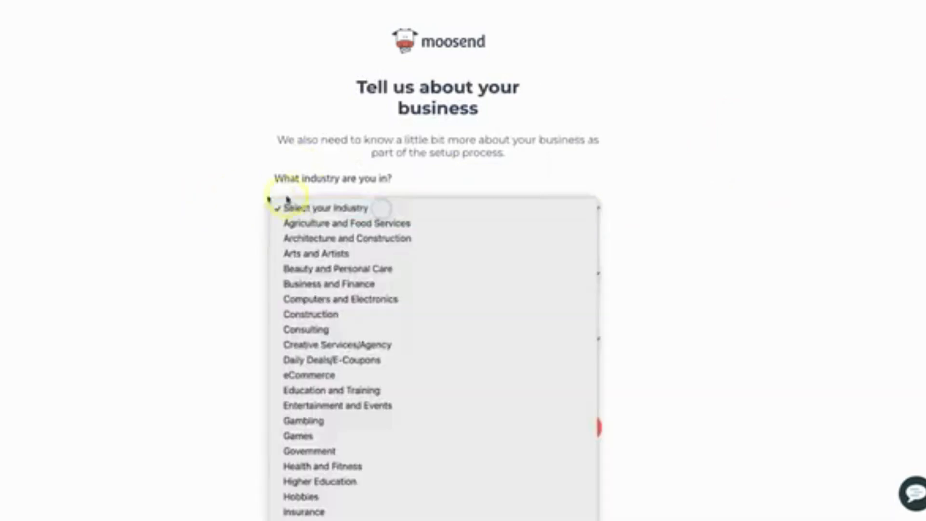
click(362, 391)
click(378, 272)
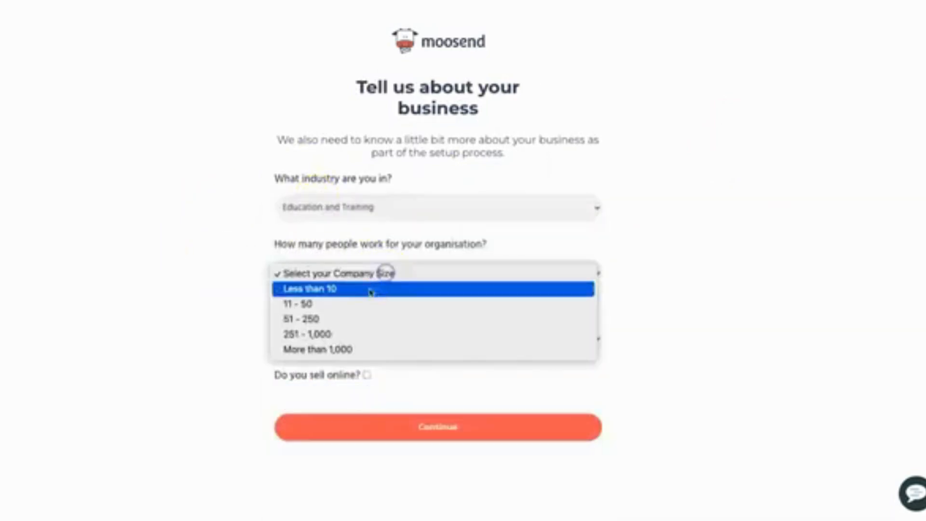
click(359, 290)
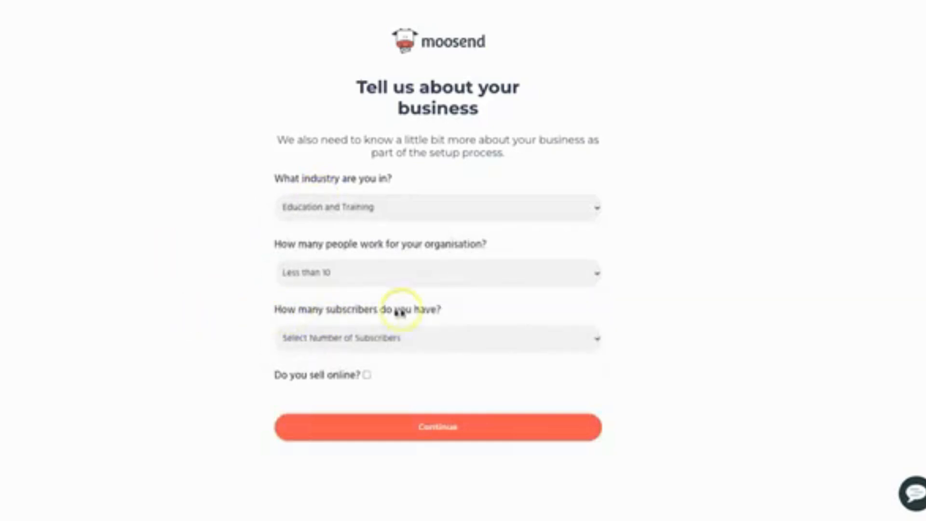
click(413, 337)
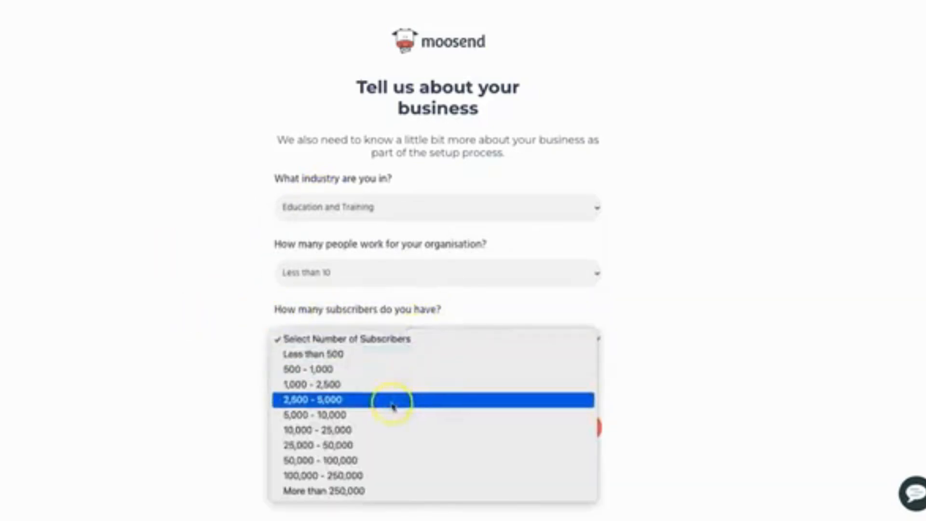
click(381, 415)
click(216, 391)
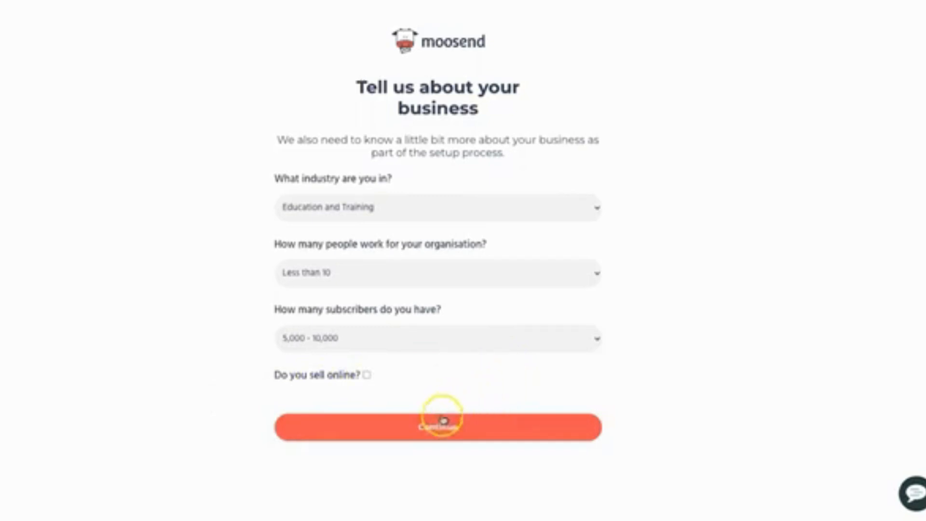
click(451, 430)
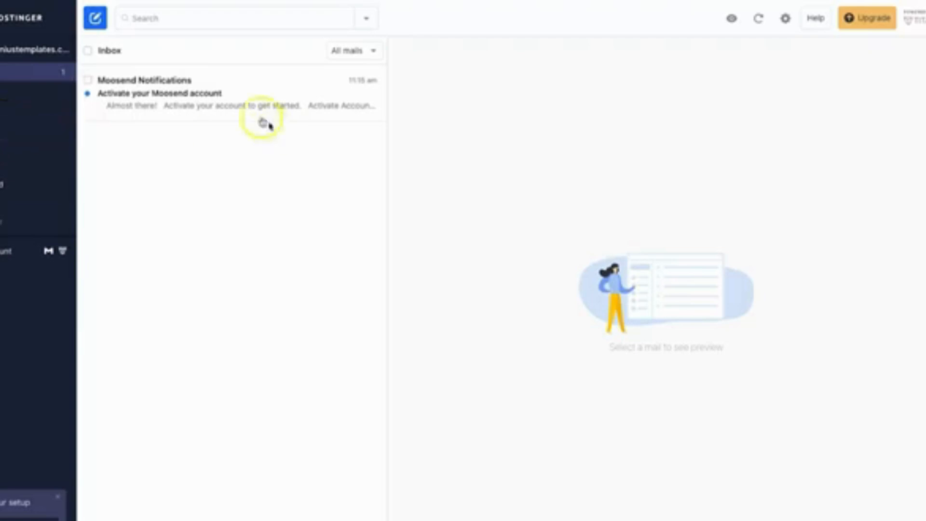
Switch to the Hostinger webmail and activate the Moosend account from its activation email.
click(192, 93)
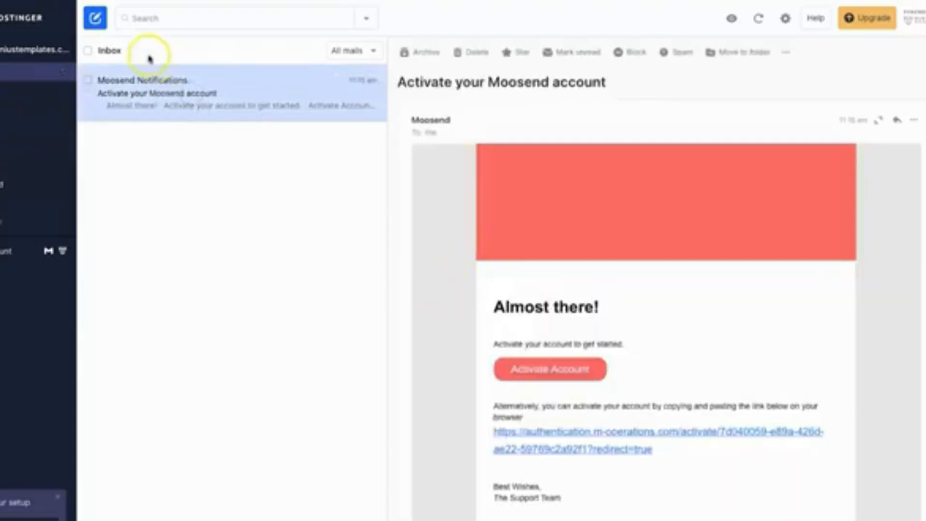
click(578, 370)
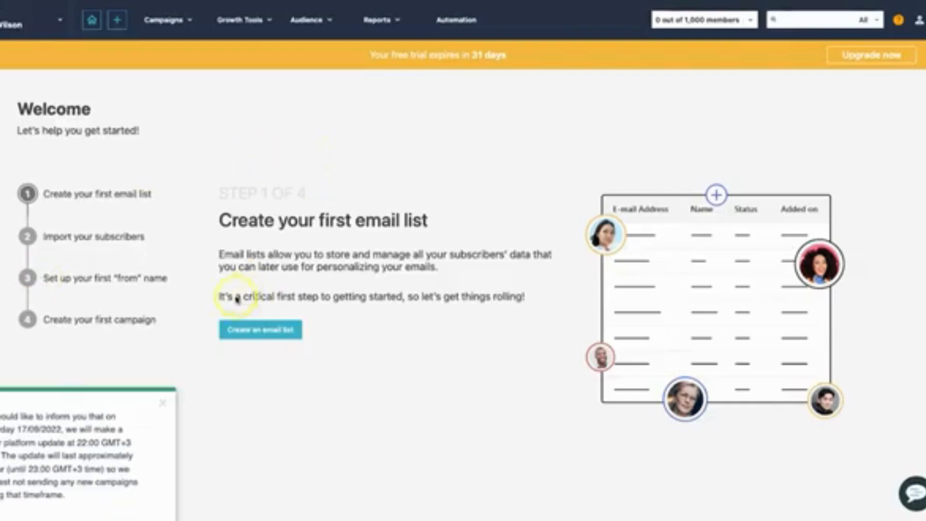
Dismiss the platform update notice and the free trial banner on the welcome page.
click(161, 403)
drag(371, 52, 488, 54)
click(488, 54)
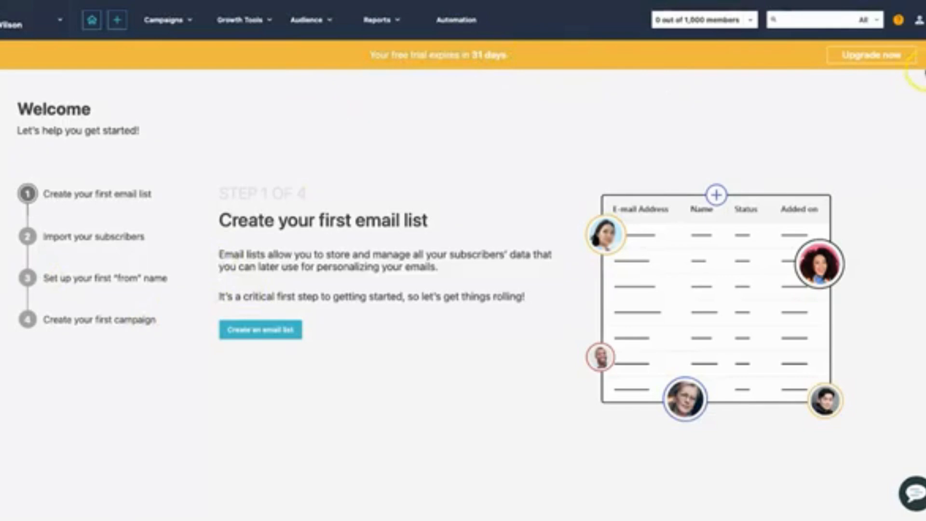
click(925, 56)
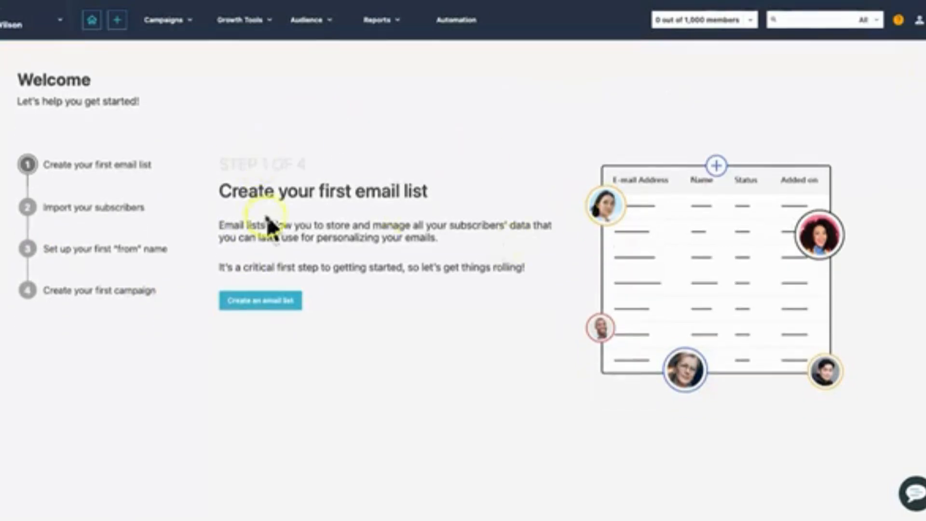
Create the first email list with the name Newsletter Subscribers.
drag(225, 187, 424, 190)
click(426, 190)
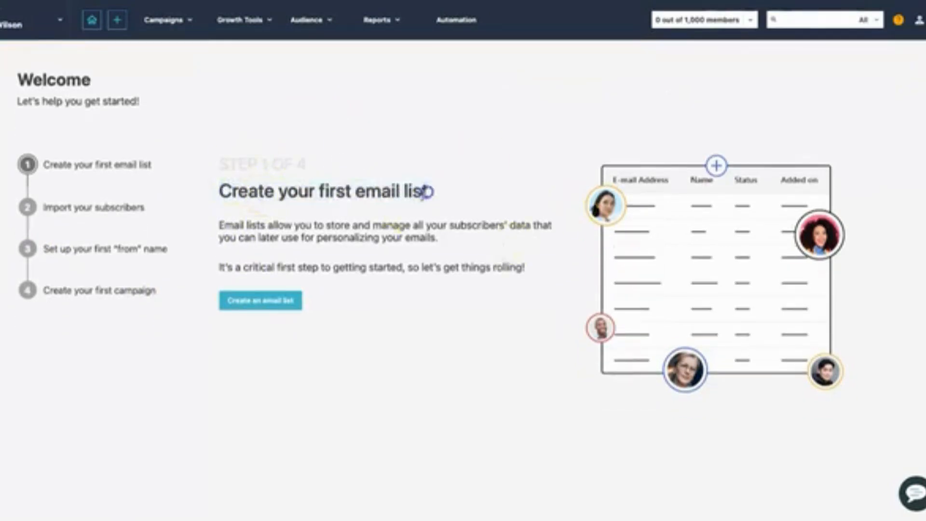
click(292, 302)
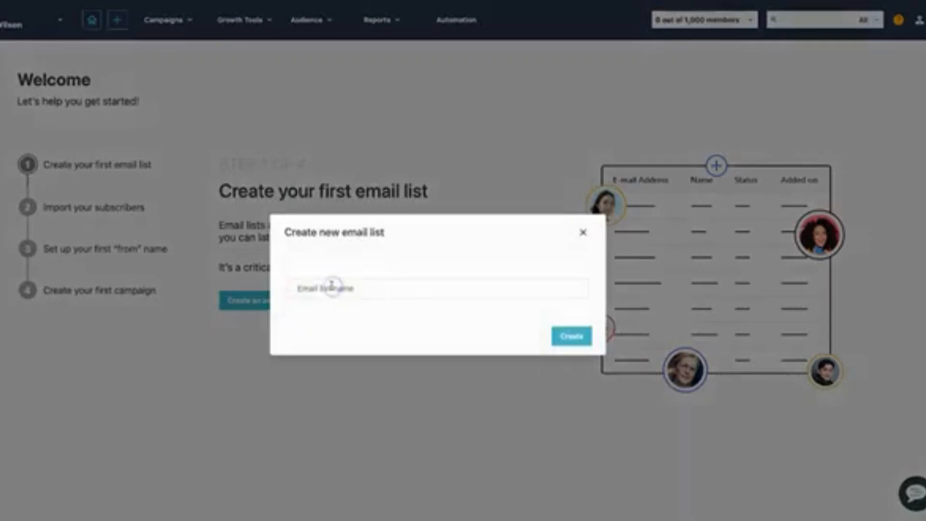
text(Newsletter Subscribers)
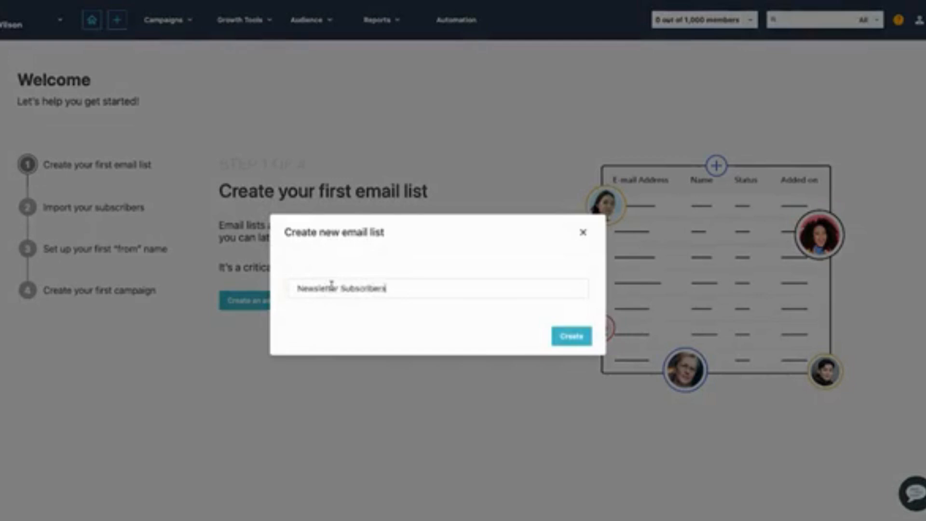
click(573, 337)
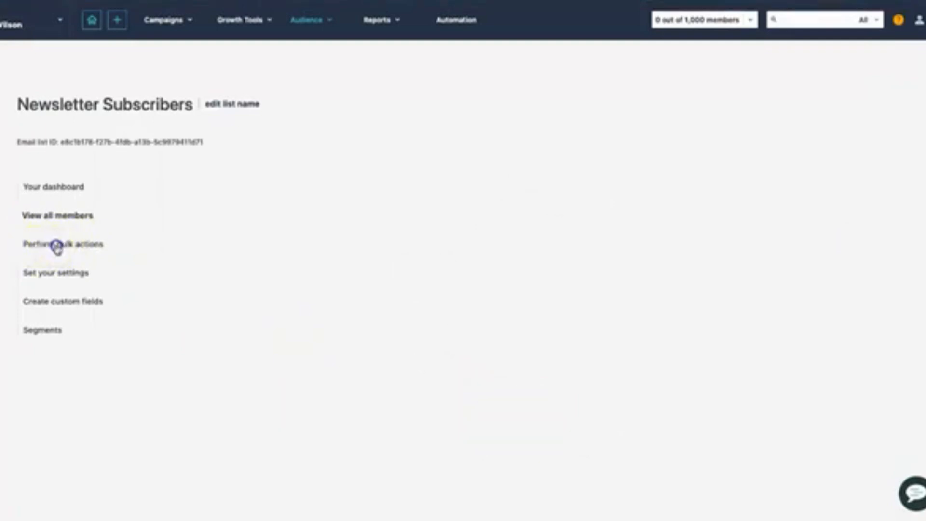
Review the bulk actions and the unsubscribe settings available for the Newsletter Subscribers list.
click(58, 245)
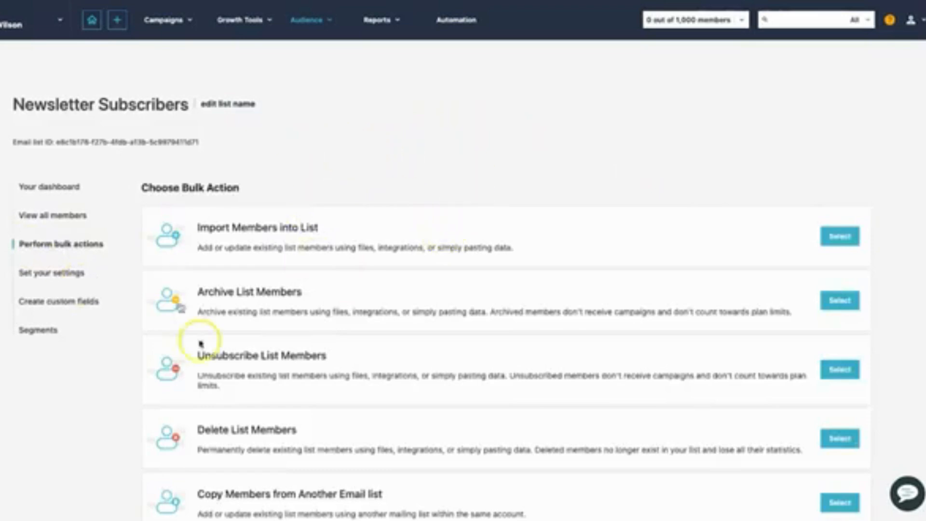
click(72, 272)
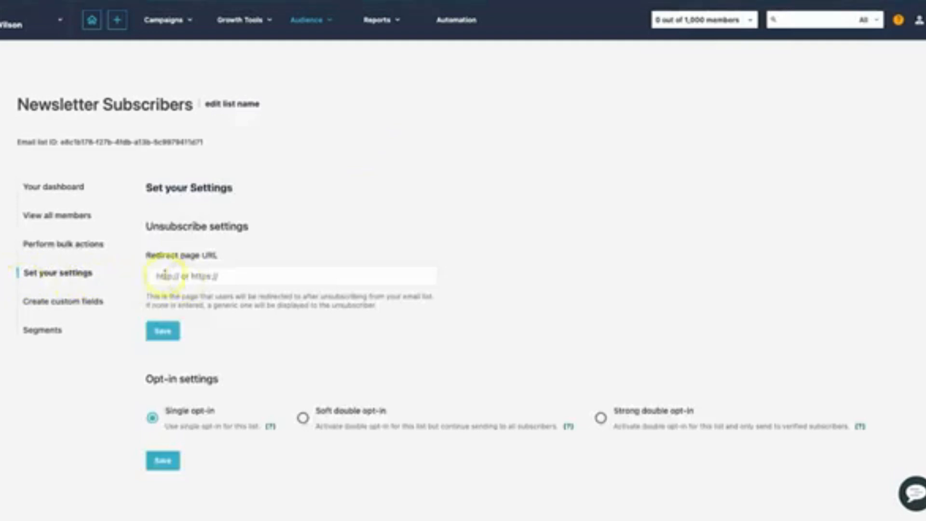
drag(147, 254, 219, 255)
click(224, 254)
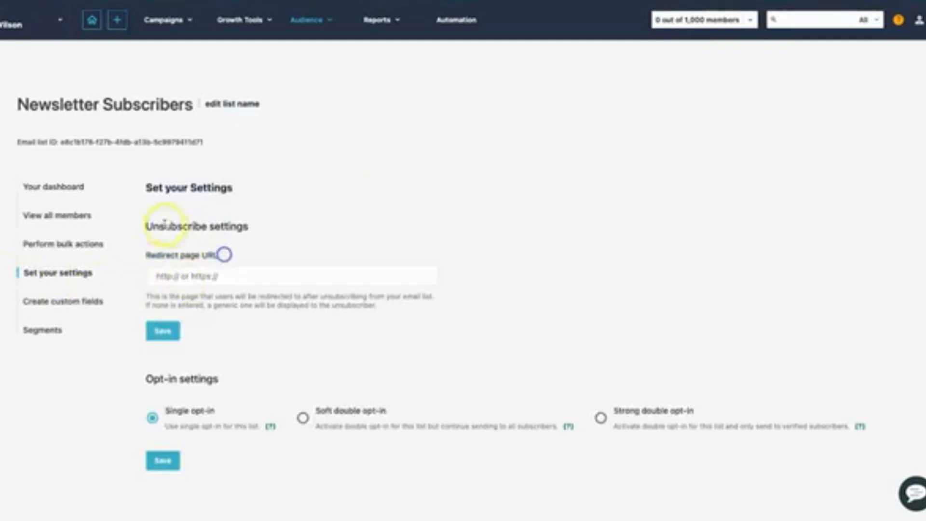
drag(147, 226, 249, 225)
click(263, 227)
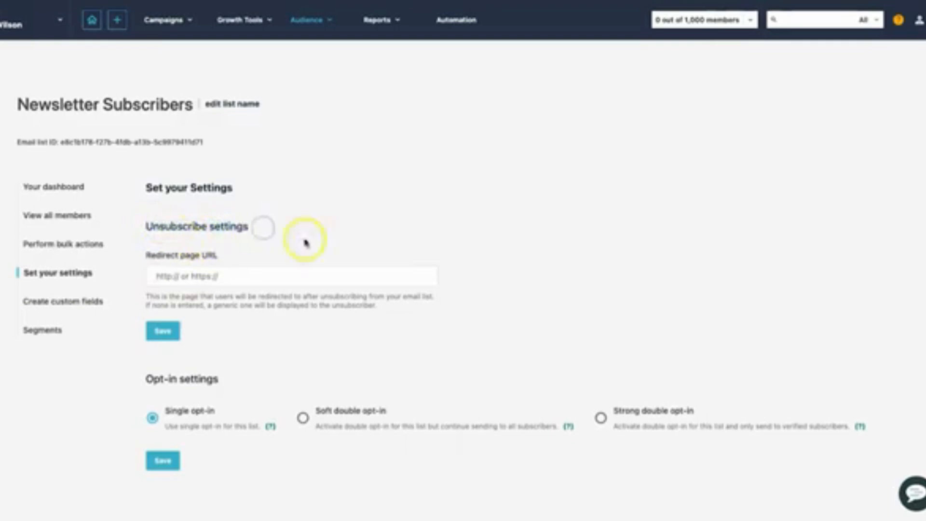
click(249, 248)
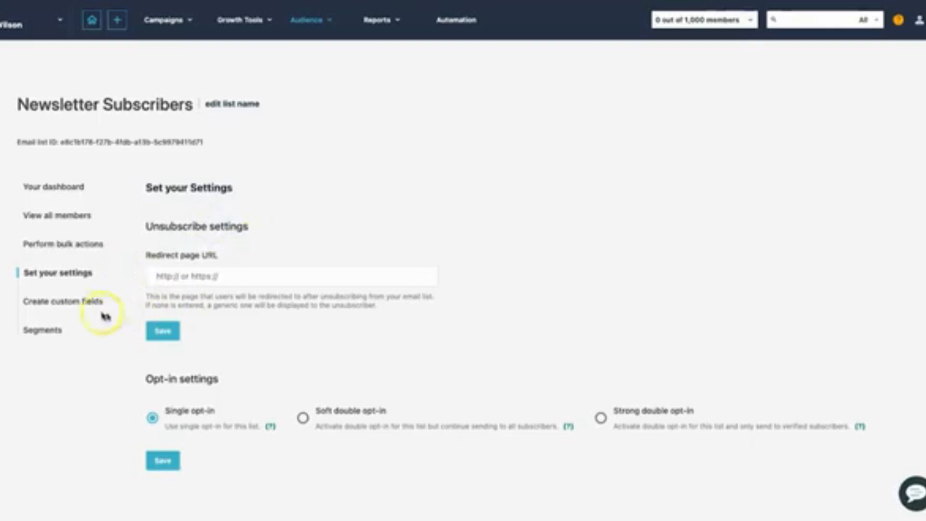
Look through the Newsletter Subscribers list's custom fields, segments and dashboard.
click(73, 306)
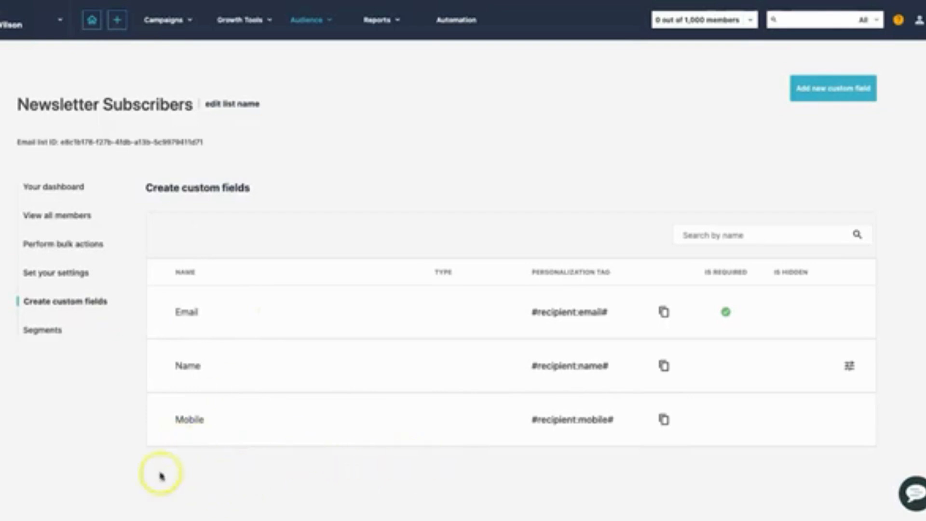
click(40, 332)
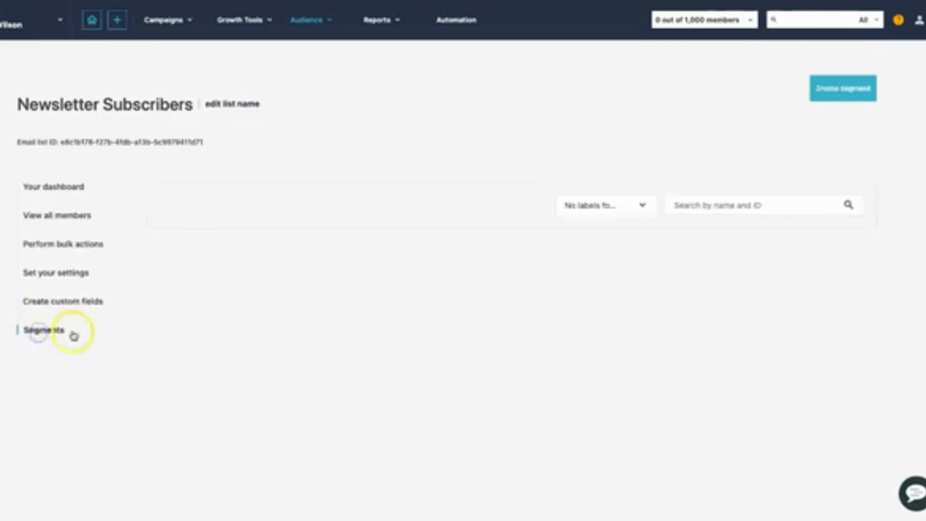
click(61, 187)
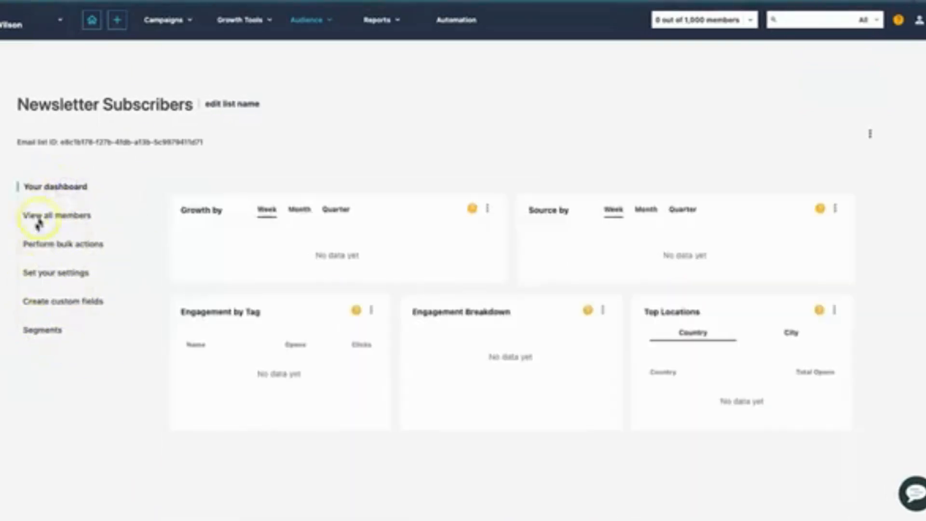
drag(19, 103, 194, 100)
click(192, 102)
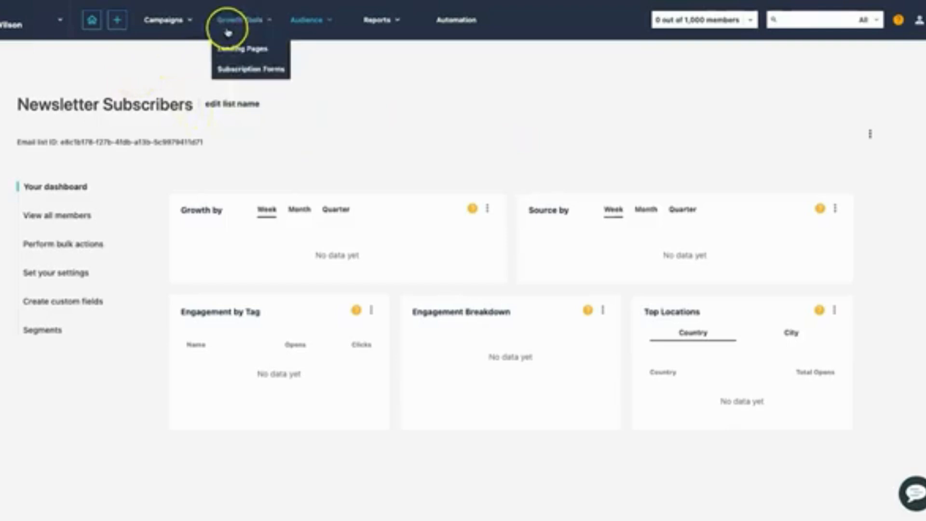
Start a new landing page named Newsletter Registration and set its SEO page title to Genius Templates Newsletter.
click(248, 48)
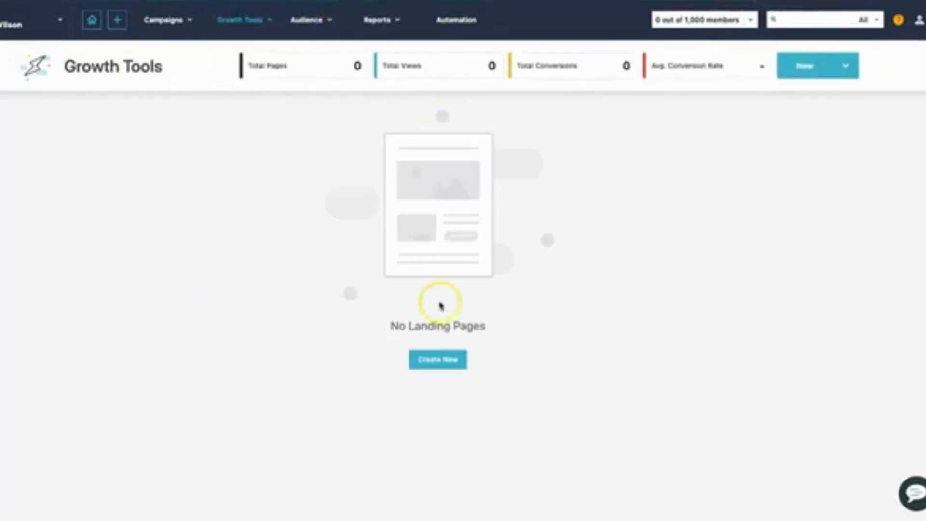
click(436, 360)
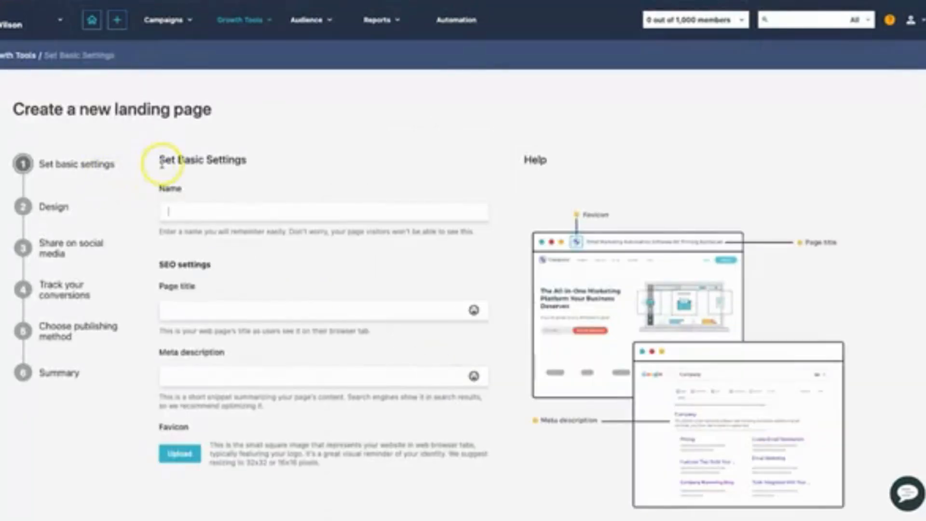
click(234, 204)
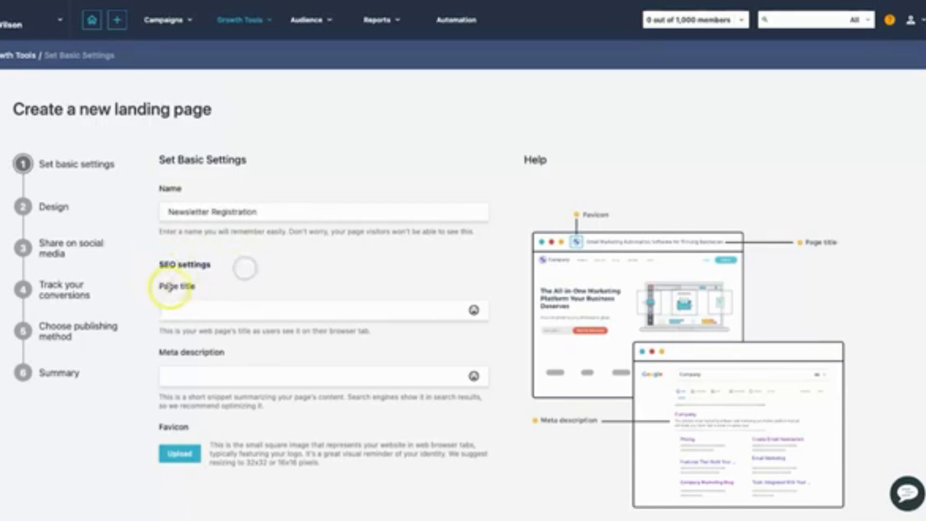
drag(159, 286, 203, 286)
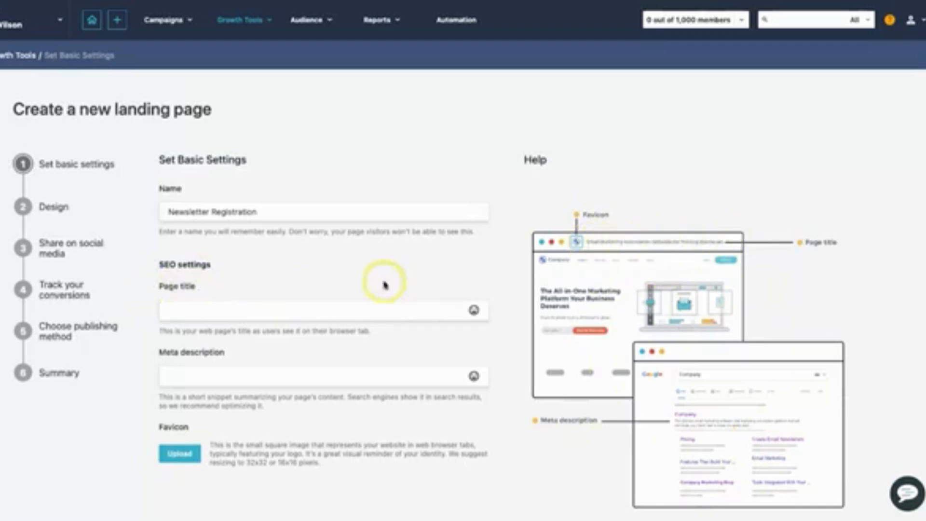
click(285, 322)
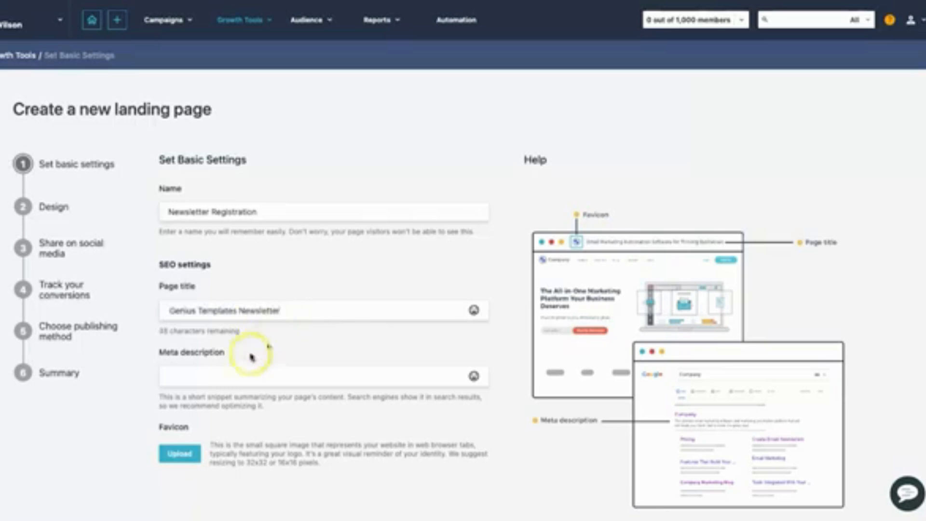
Set the meta description to "If you want to stay up to date with the Genius Templates latest information and deals, sign up to our newsletter".
click(237, 371)
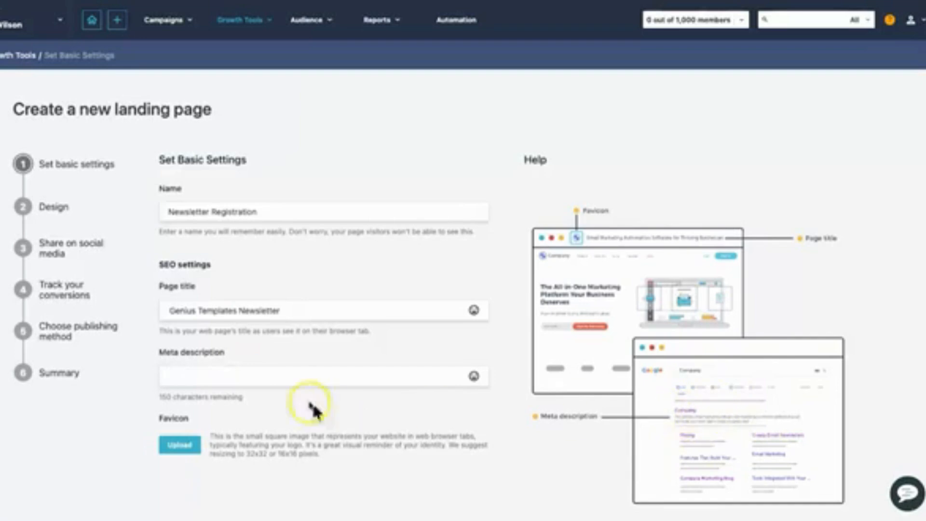
click(291, 378)
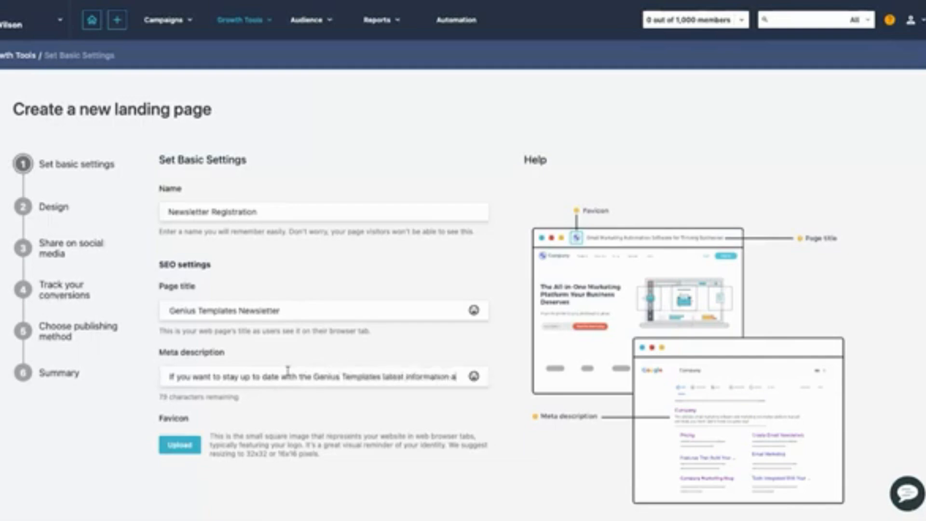
text(nd deals, sign up to our)
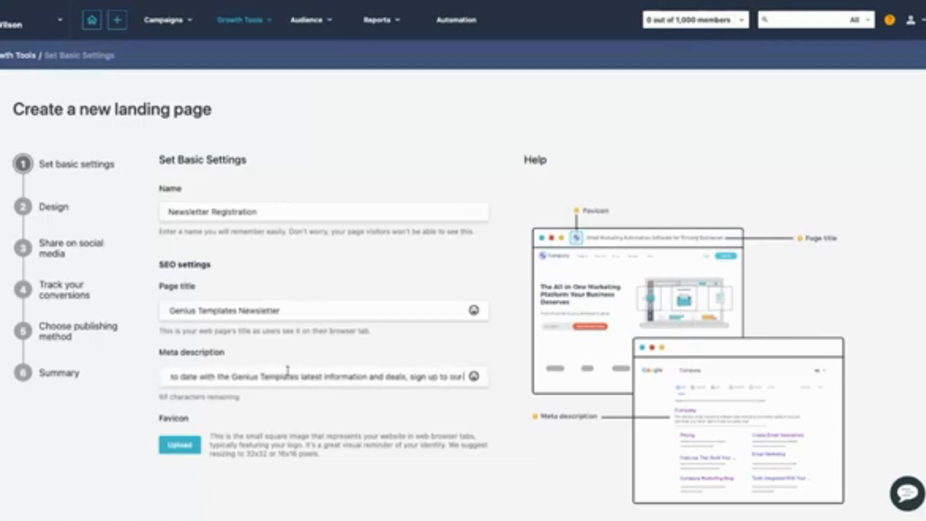
text( newsletter,)
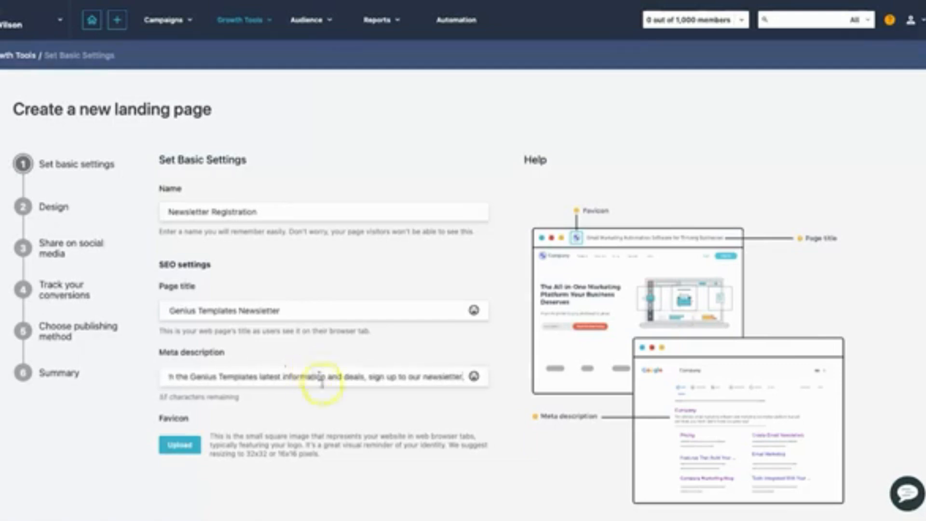
click(253, 451)
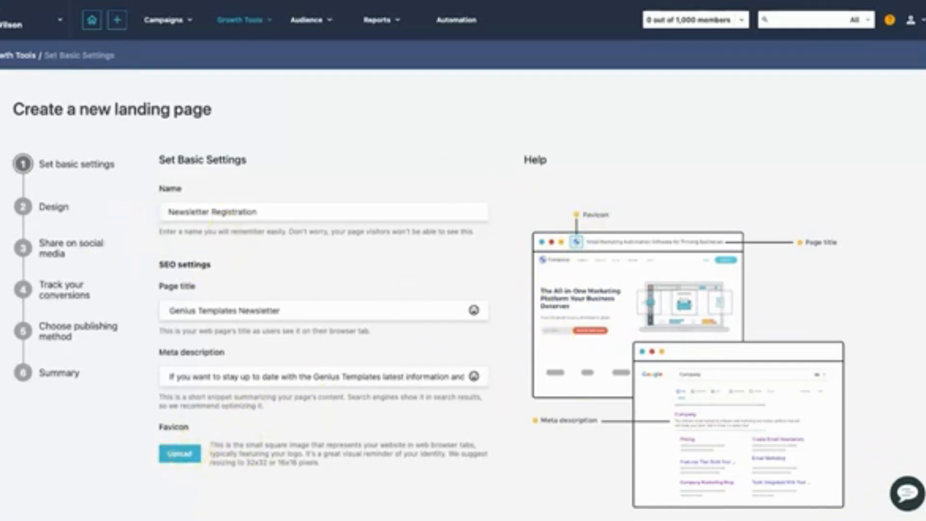
Proceed to the Design stage of the landing page and start designing from the template library.
scroll(463, 295, down, 1)
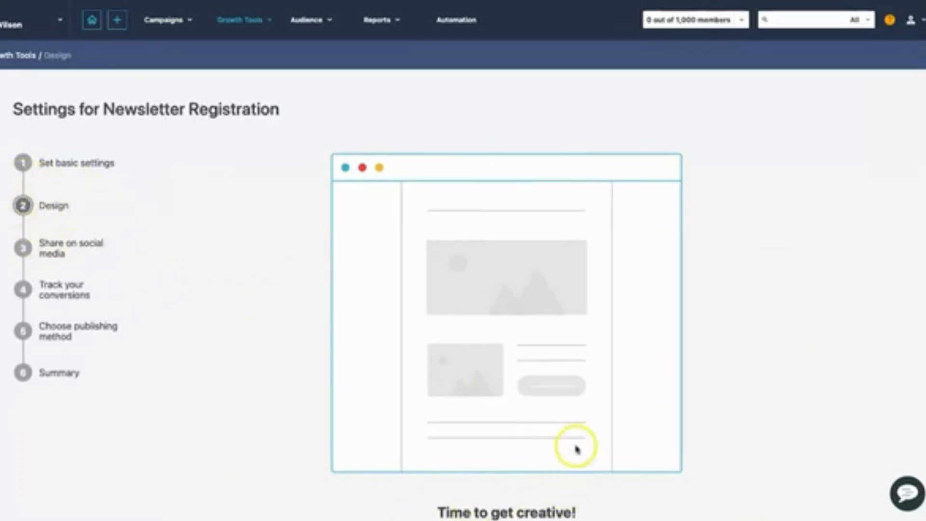
scroll(577, 444, down, 3)
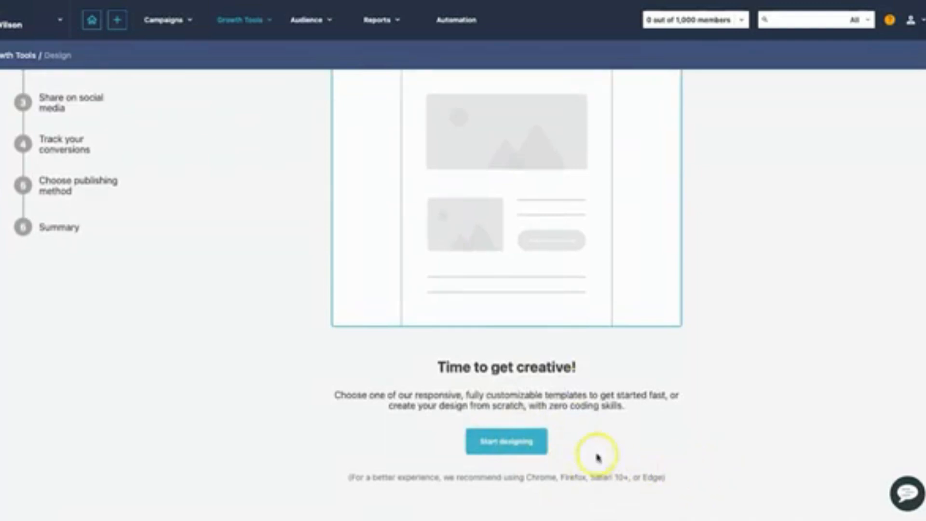
click(508, 444)
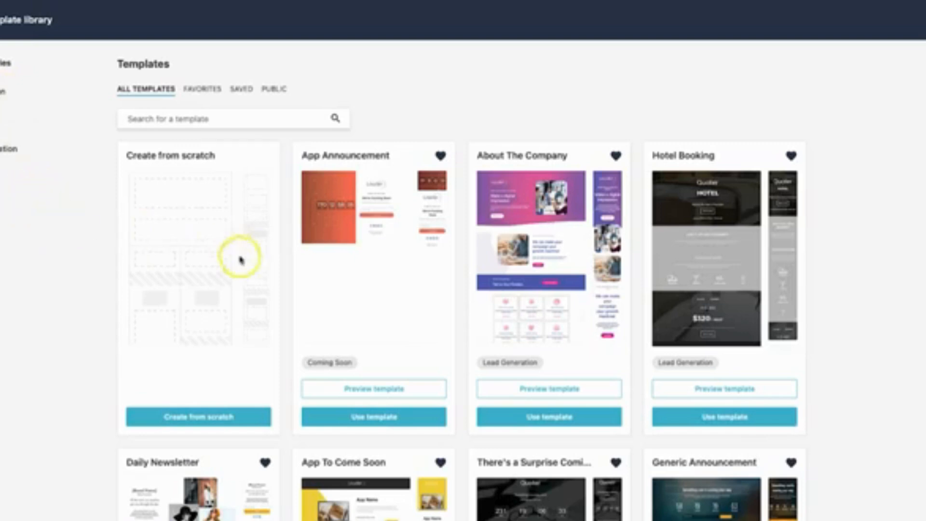
Filter the templates to Lead Generation and use the Newsletter Subscription template for the landing page.
click(11, 151)
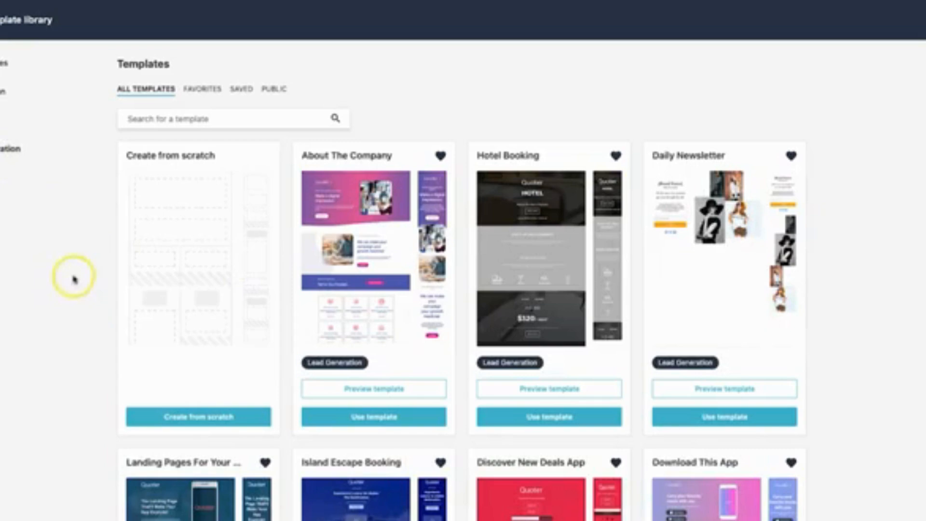
scroll(260, 320, down, 5)
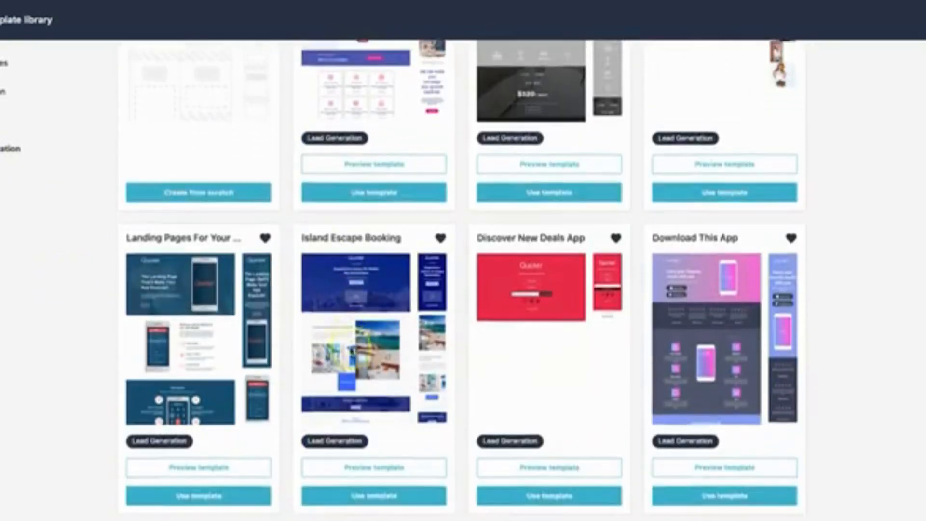
scroll(350, 353, down, 4)
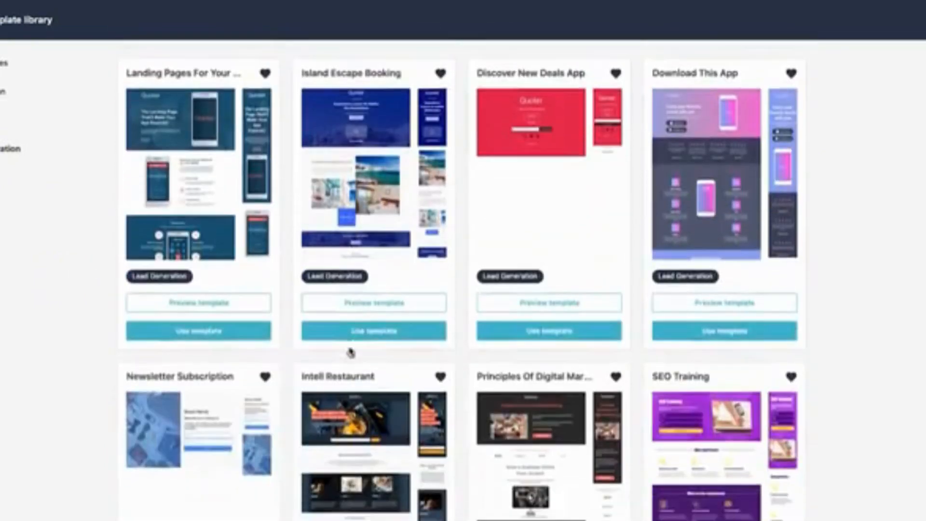
scroll(350, 353, down, 3)
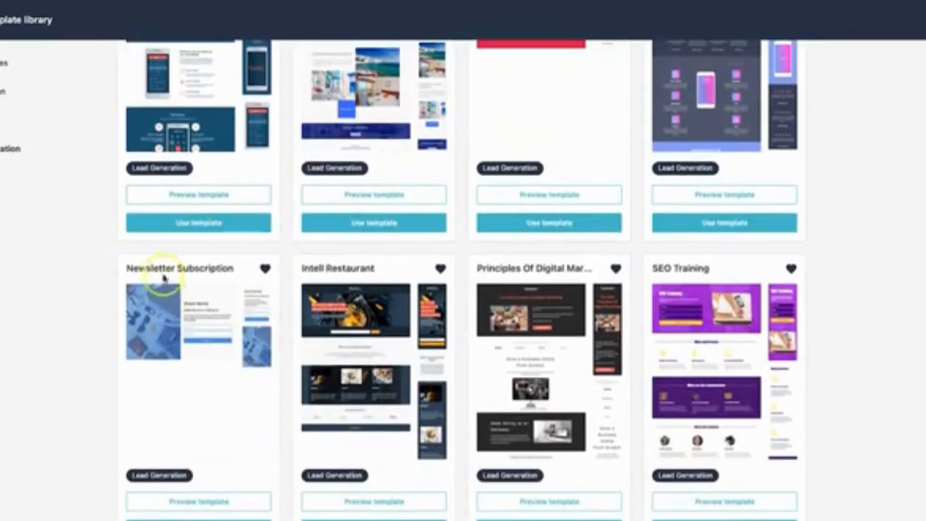
drag(126, 267, 237, 268)
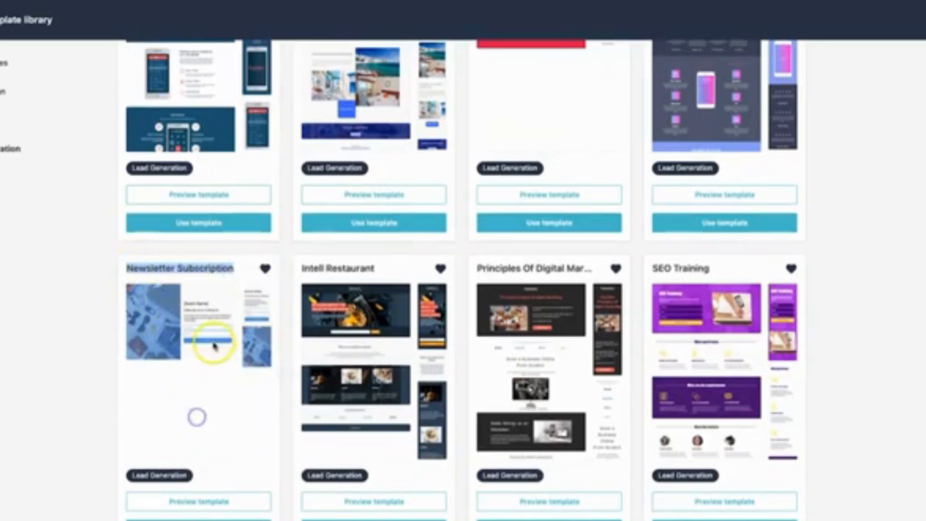
click(92, 397)
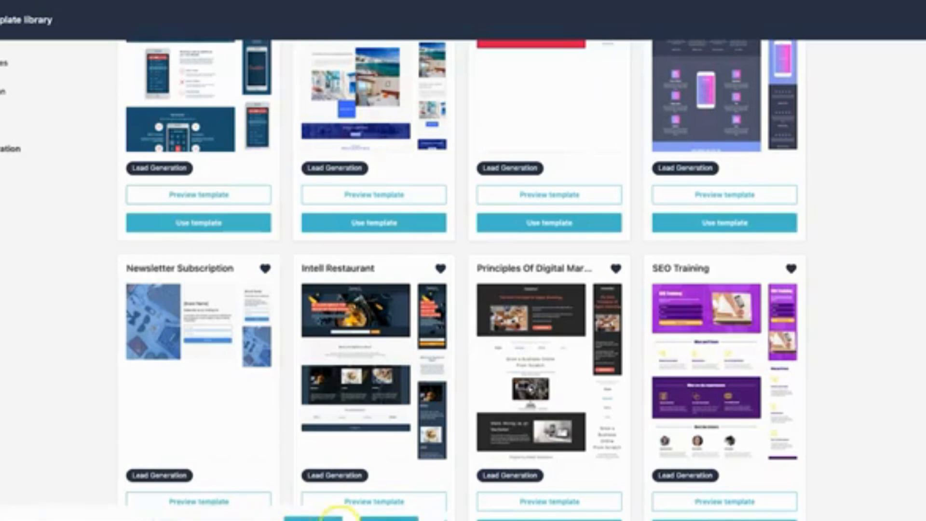
click(332, 519)
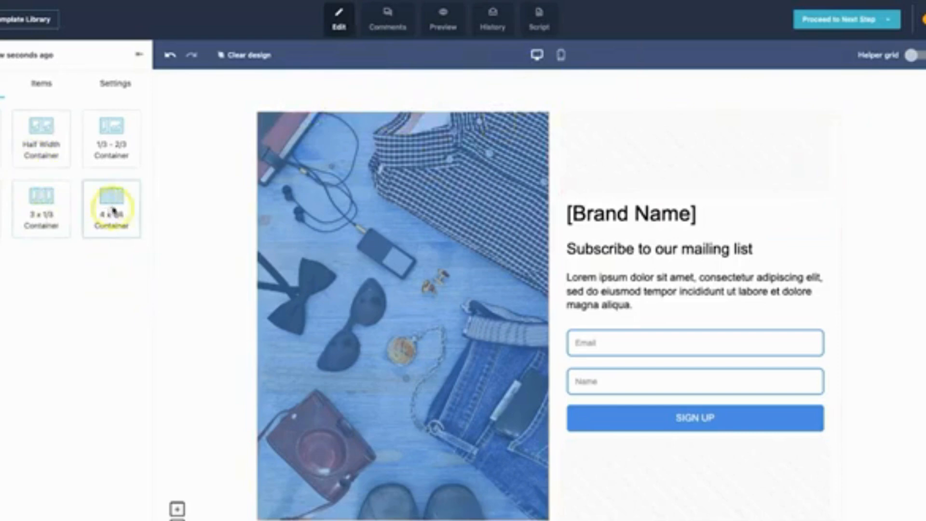
Add a 4 x 1/4 container above the photo and signup form, with a text item in its first column.
drag(108, 206, 465, 125)
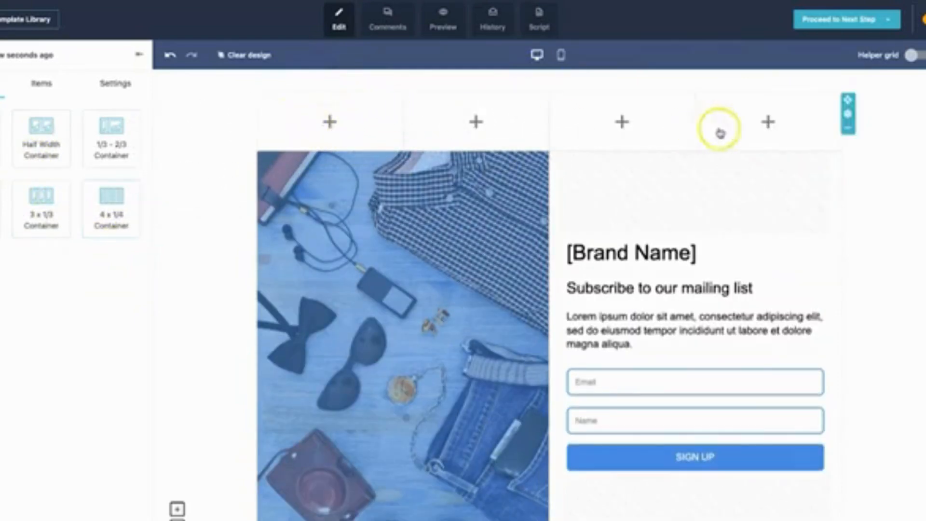
click(330, 121)
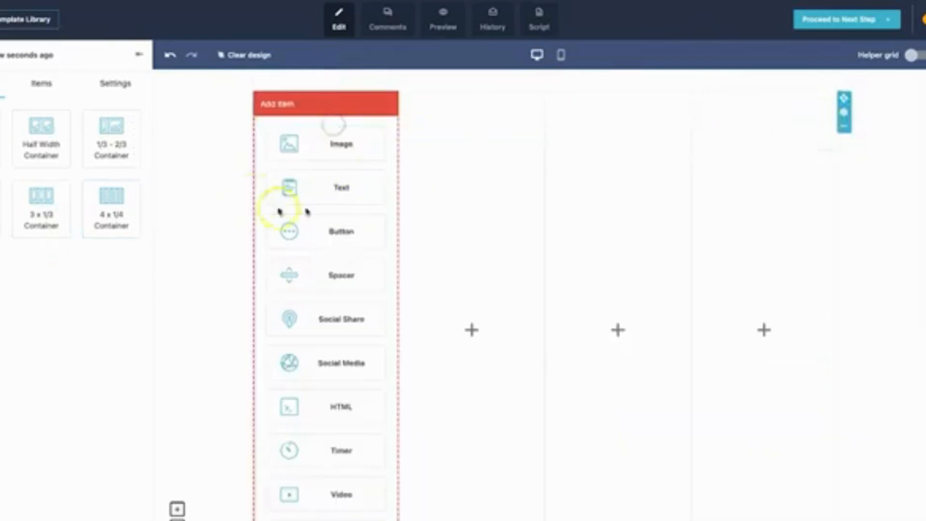
click(332, 189)
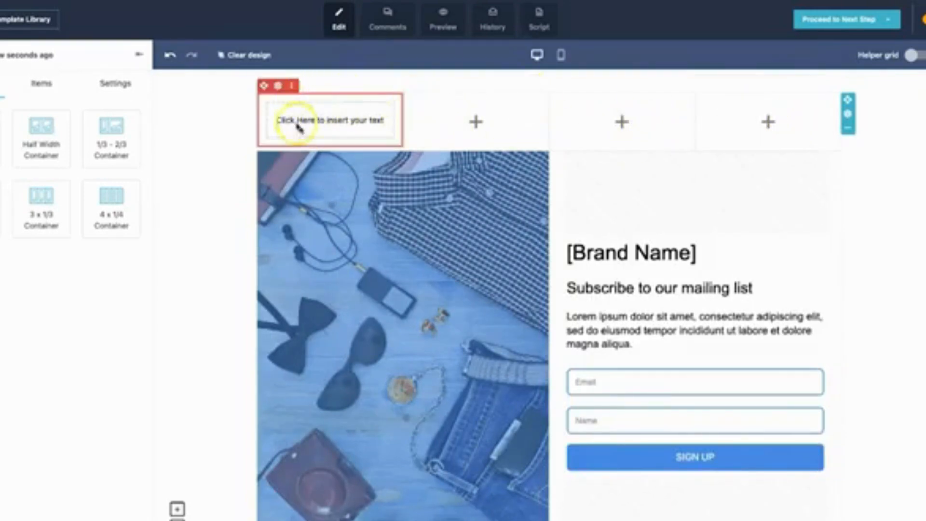
Remove the text item and the four-column container above the photo and signup form.
click(304, 86)
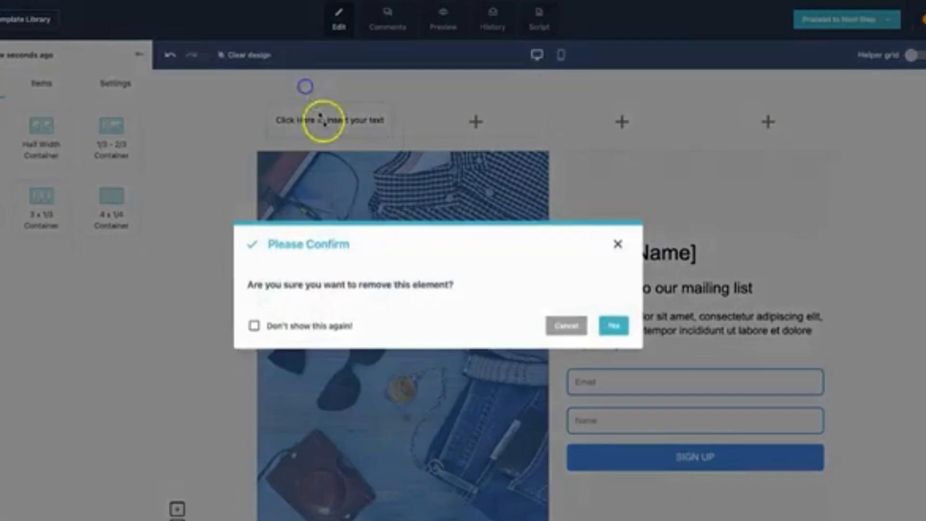
click(612, 326)
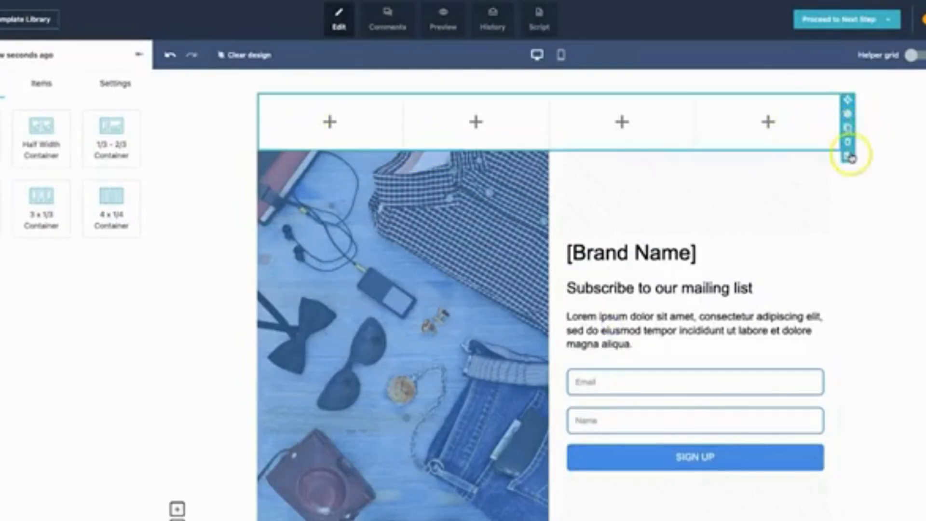
click(849, 153)
click(614, 324)
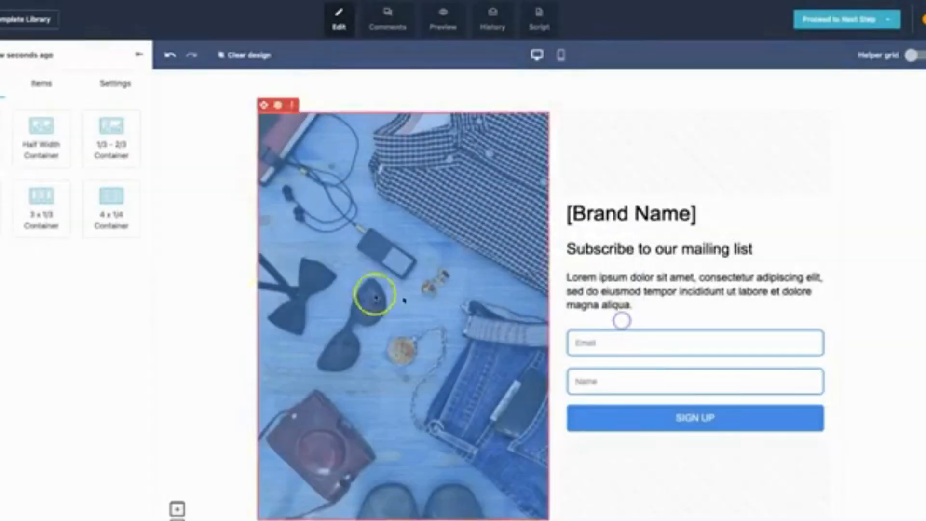
Add a countdown timer directly above the [Brand Name] heading.
click(34, 83)
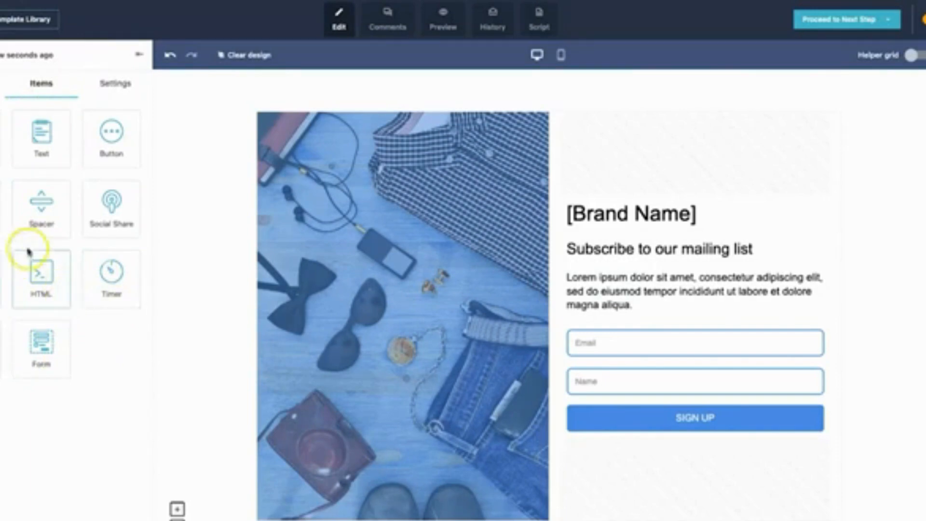
drag(112, 294, 642, 313)
drag(648, 235, 680, 212)
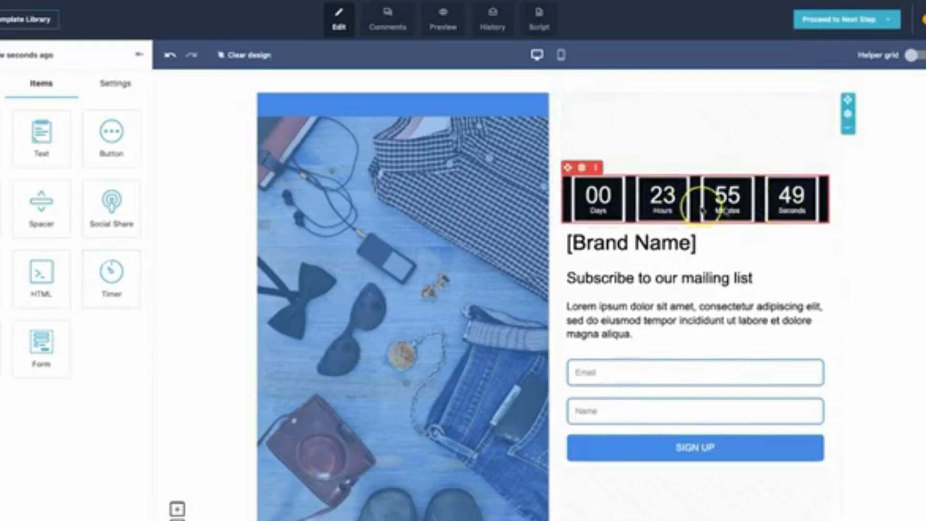
Examine the countdown timer's font, box and label settings.
mouse_move(597, 173)
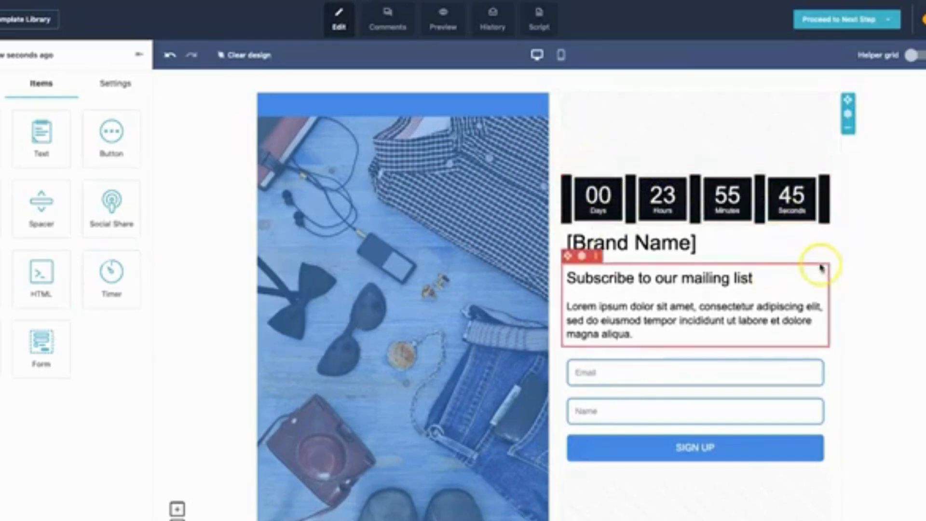
click(677, 191)
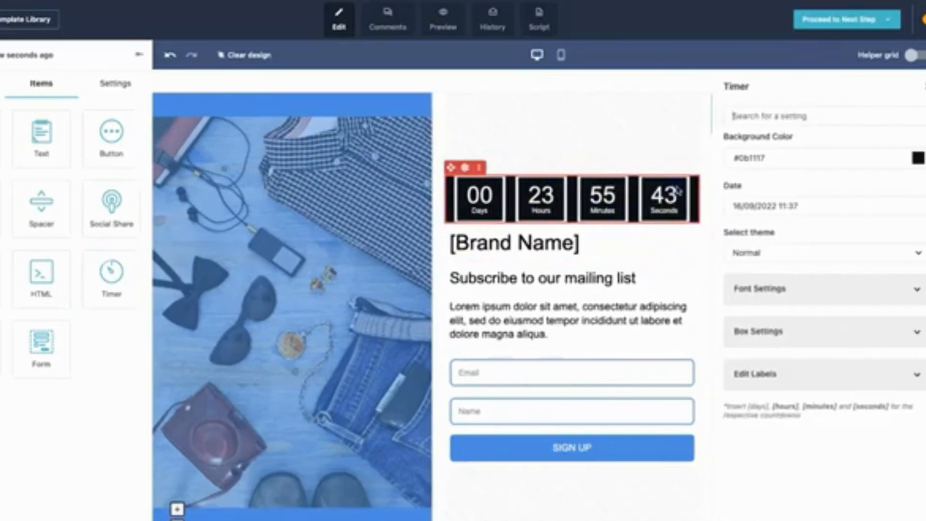
click(764, 289)
scroll(770, 384, down, 2)
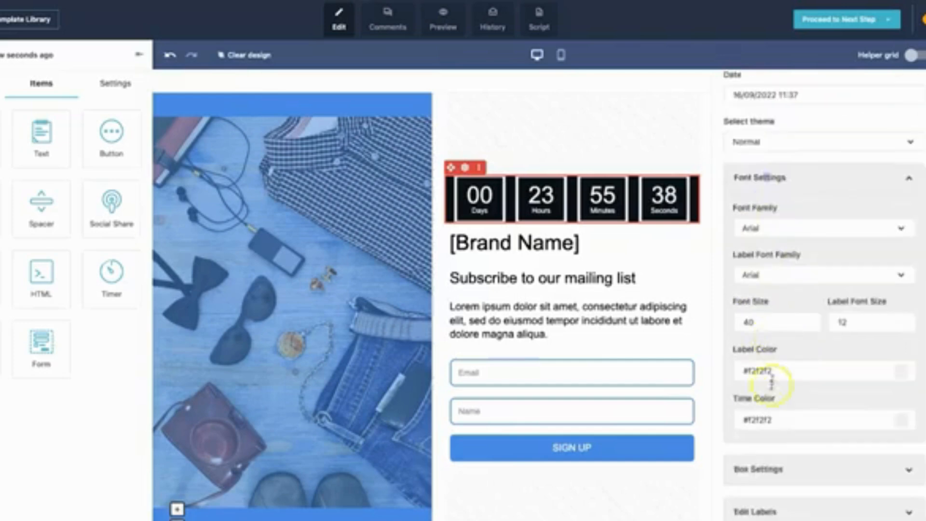
click(797, 482)
scroll(761, 501, down, 4)
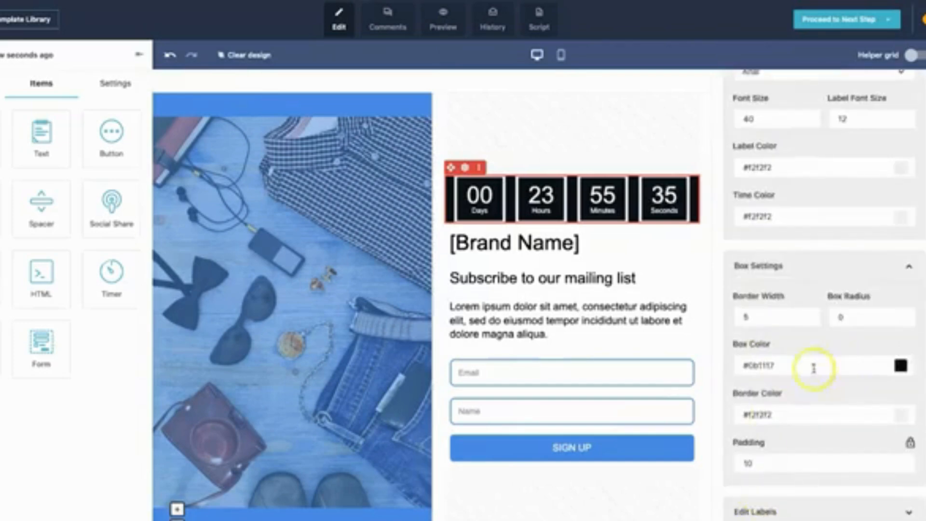
click(781, 510)
scroll(785, 507, down, 4)
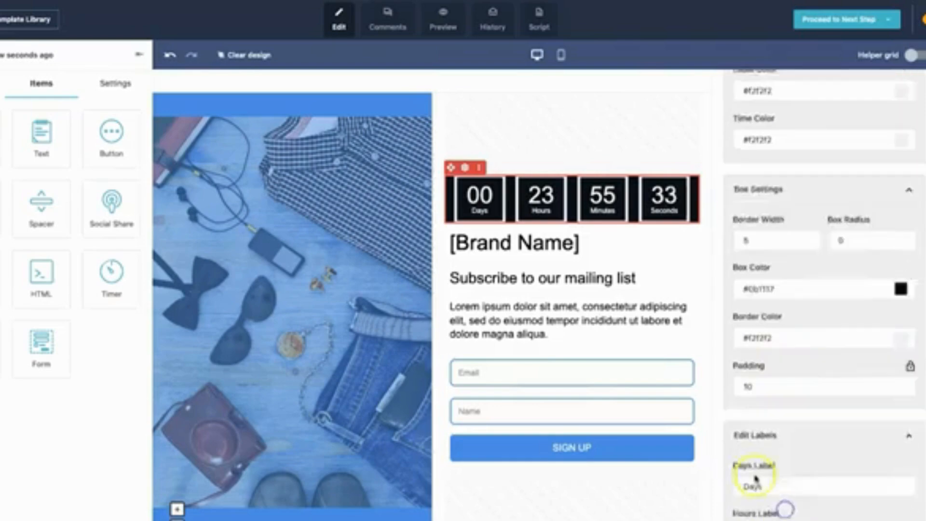
scroll(814, 308, up, 10)
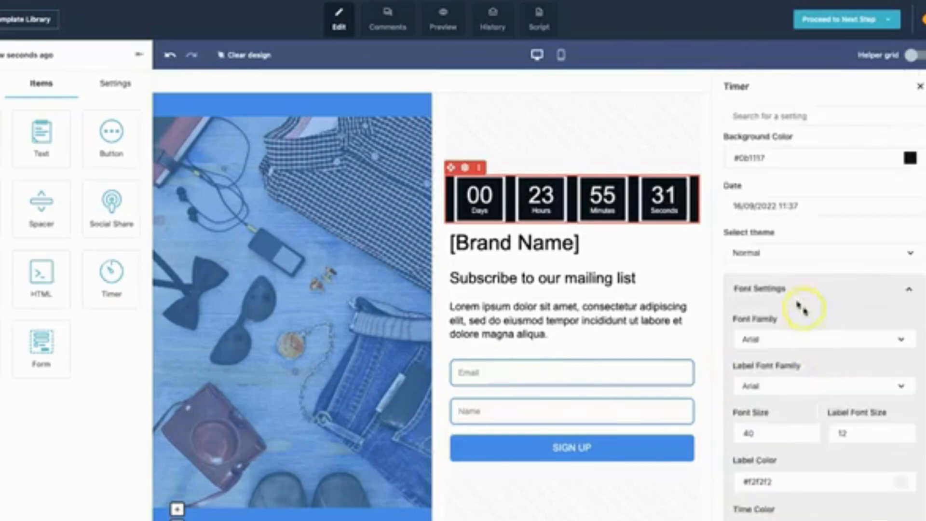
click(906, 89)
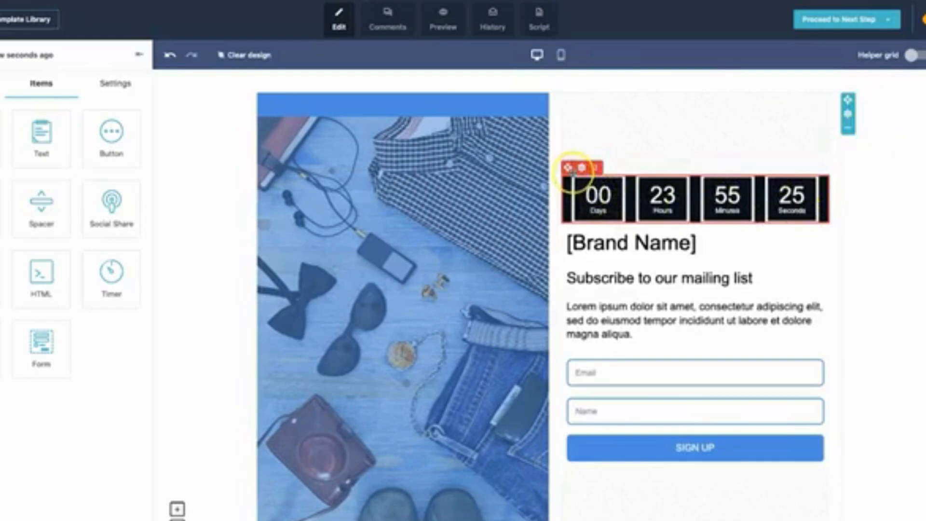
Remove the countdown timer above the [Brand Name] heading.
click(600, 167)
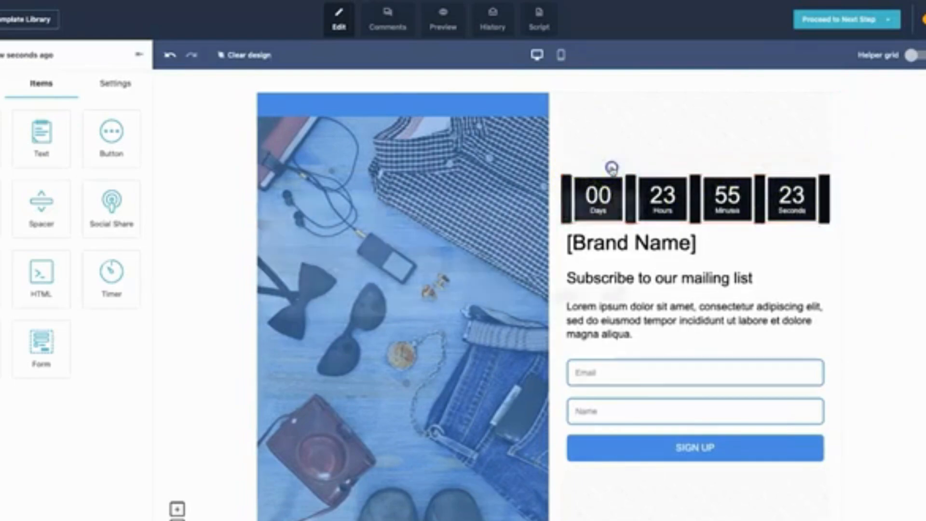
click(620, 326)
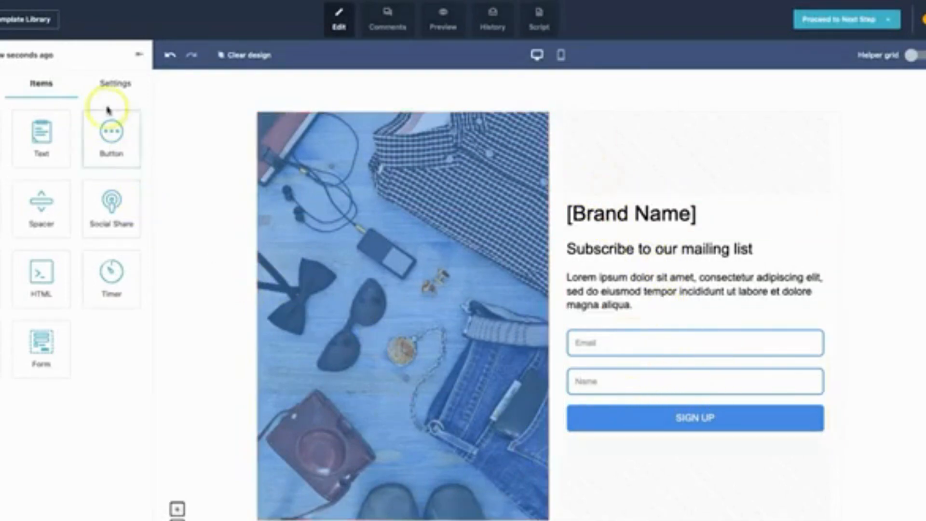
Examine the landing page's general settings, including the color, background image and collapsed style sections.
click(109, 82)
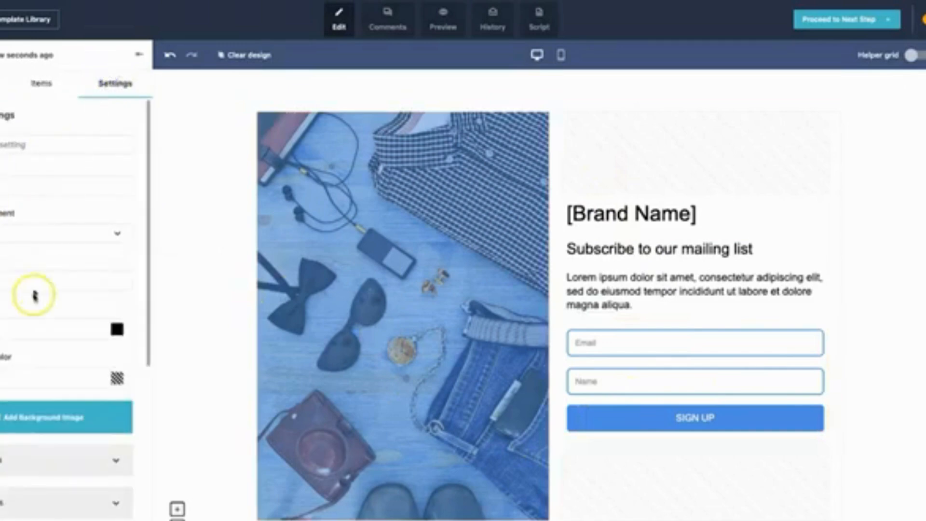
scroll(2, 402, down, 3)
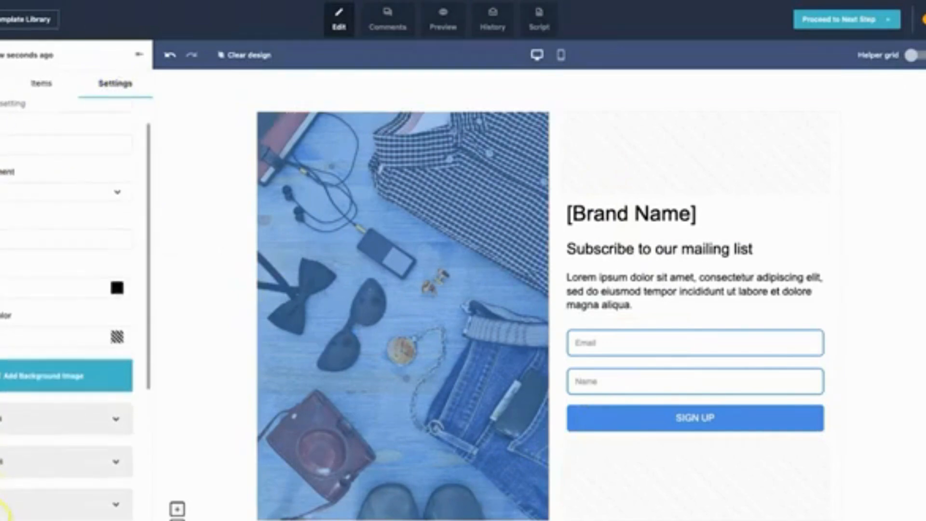
scroll(3, 343, down, 1)
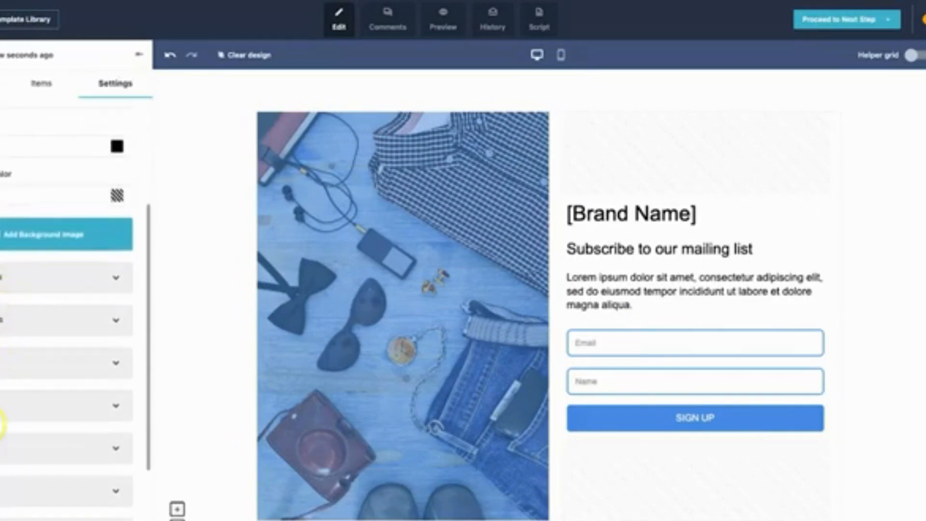
scroll(3, 491, down, 4)
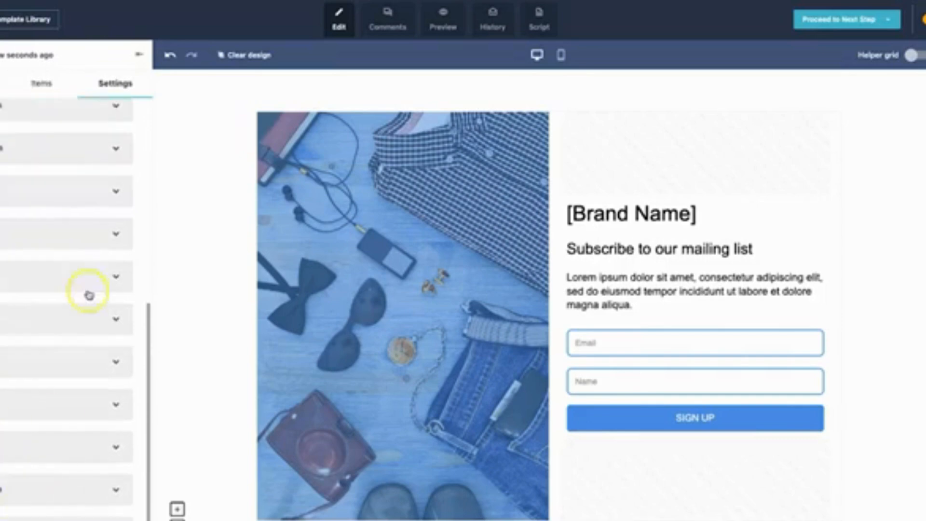
scroll(7, 360, up, 7)
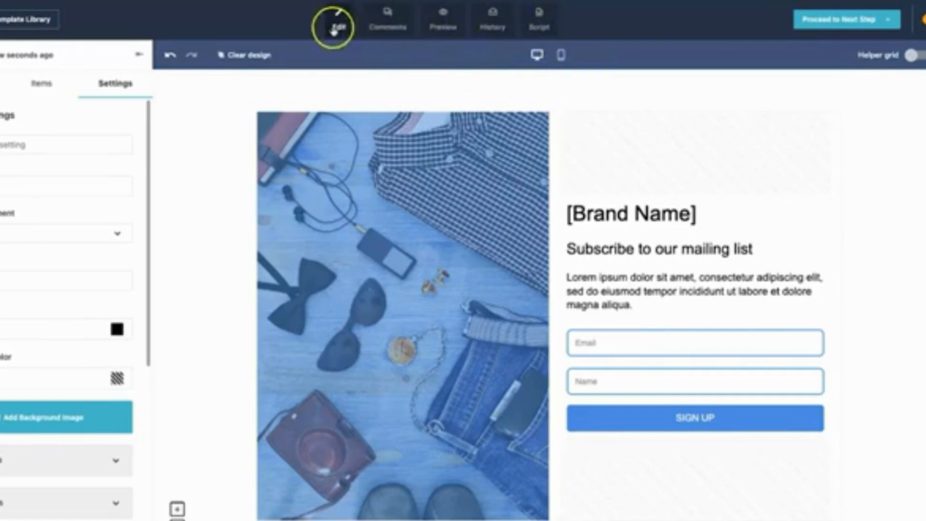
Look at the design's comments and custom script areas, and return to editing the page.
click(387, 22)
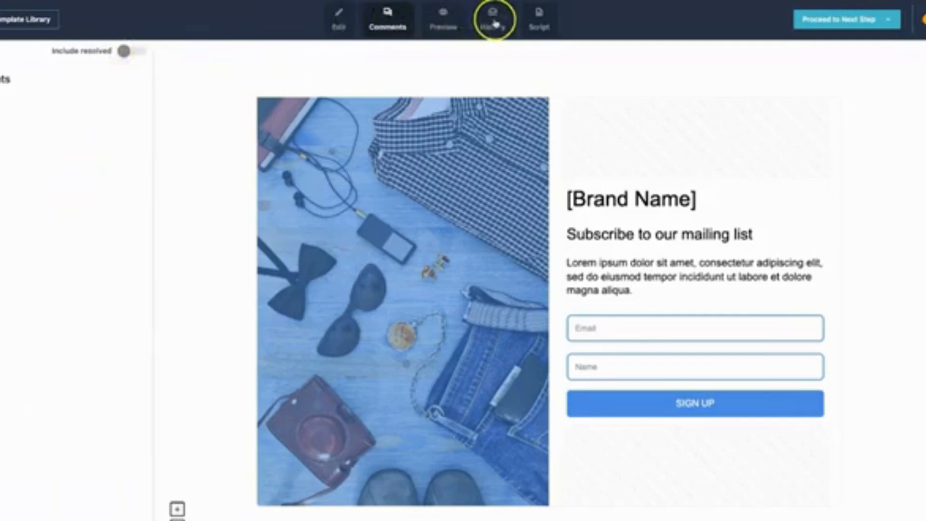
click(547, 29)
click(24, 243)
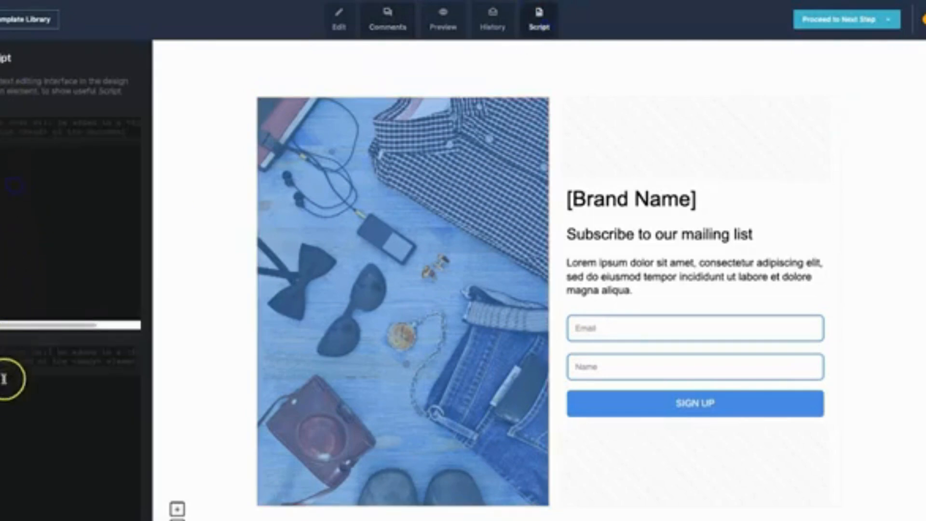
click(338, 22)
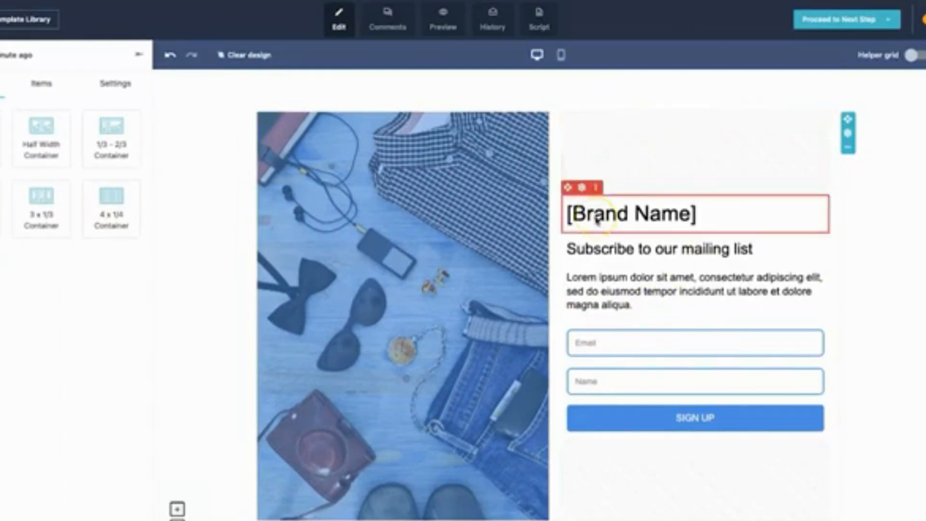
Replace the [Brand Name] heading text with "Genius Templates".
click(634, 213)
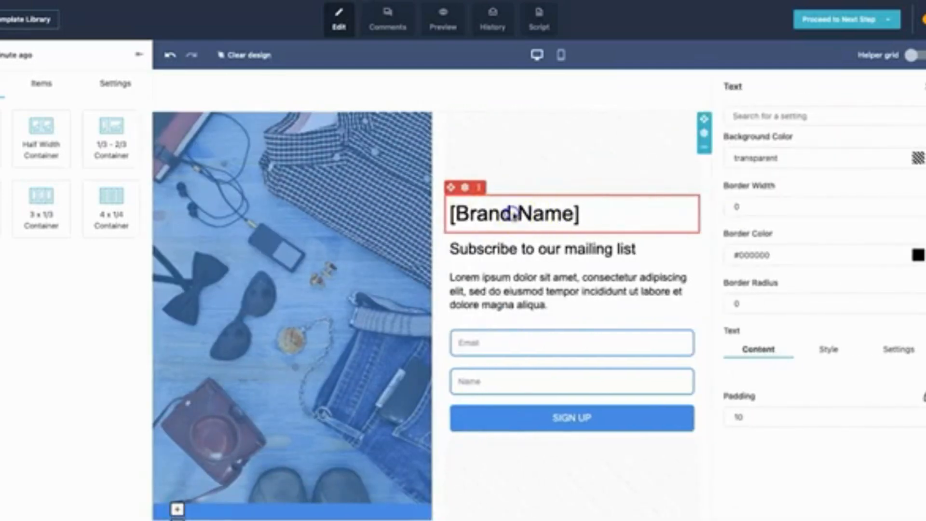
click(592, 214)
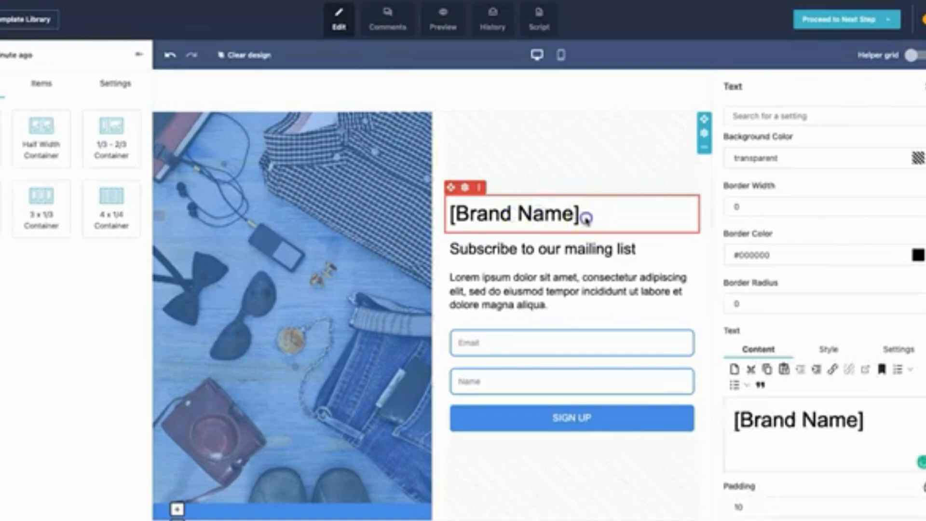
click(776, 413)
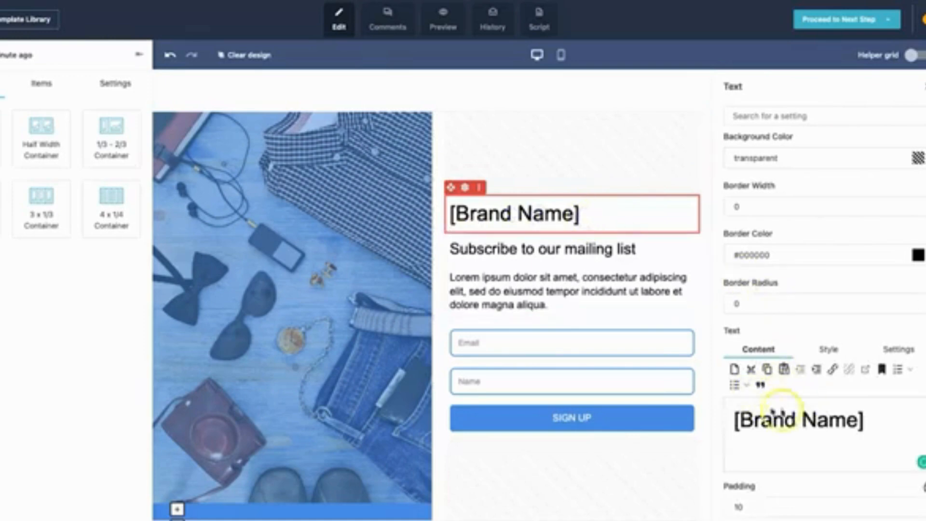
triple_click(802, 419)
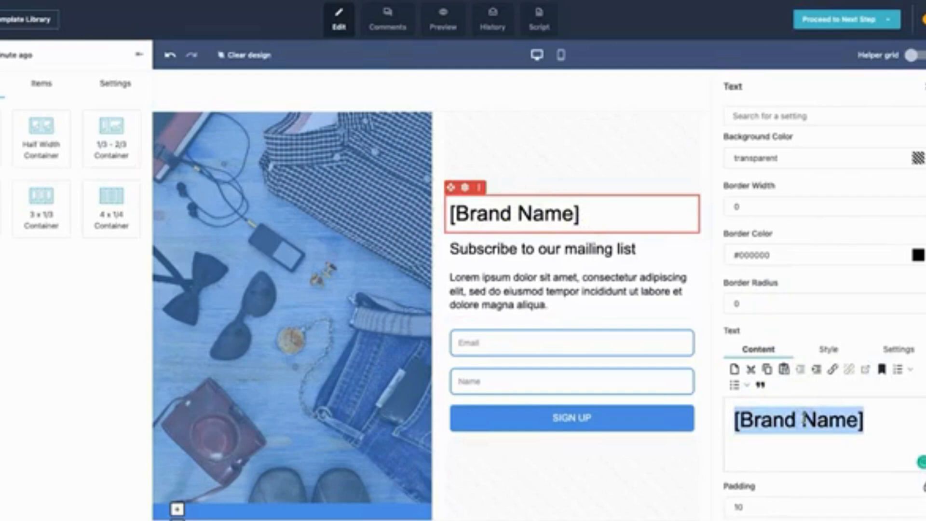
text(Genius Templates)
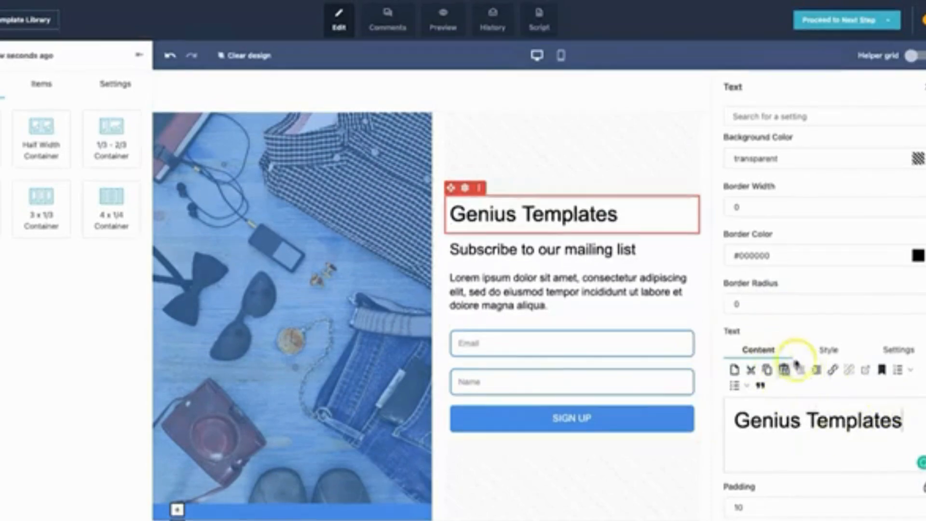
Make the entire "Genius Templates" heading bold.
click(829, 350)
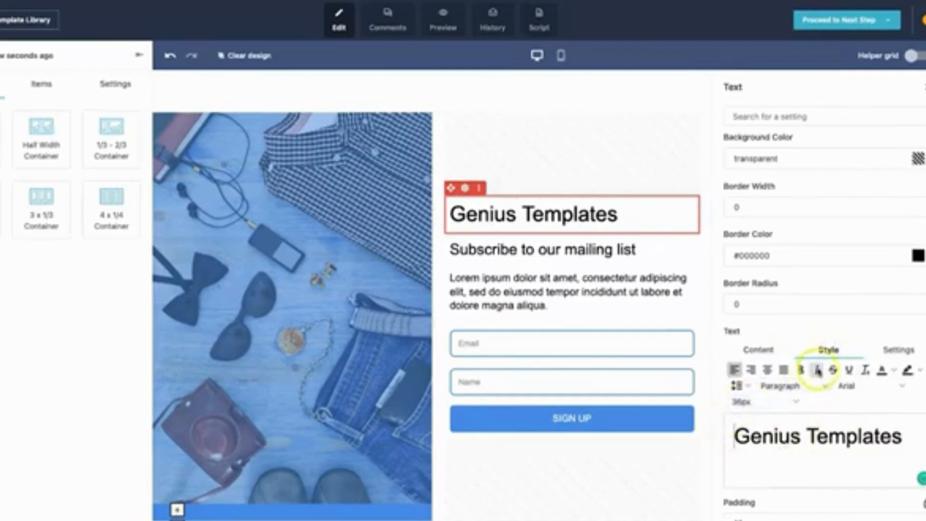
double_click(838, 437)
triple_click(838, 436)
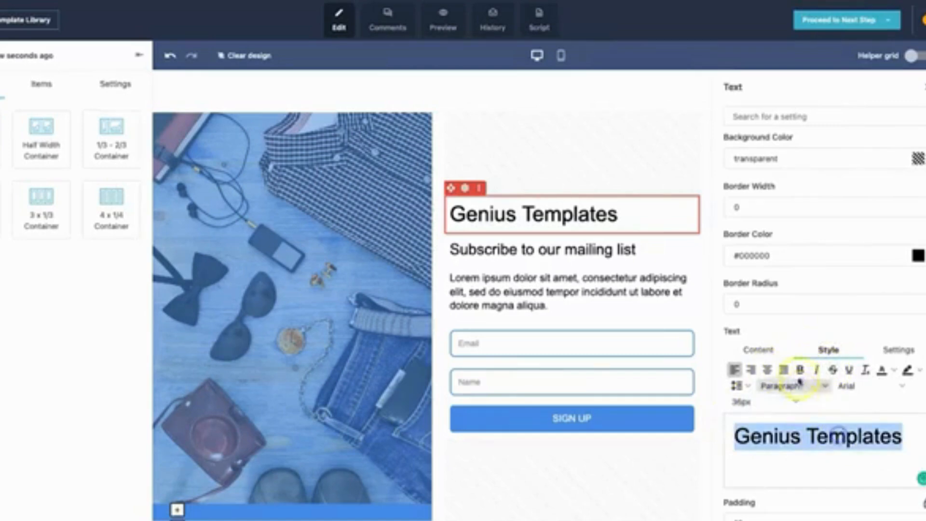
click(799, 369)
click(836, 446)
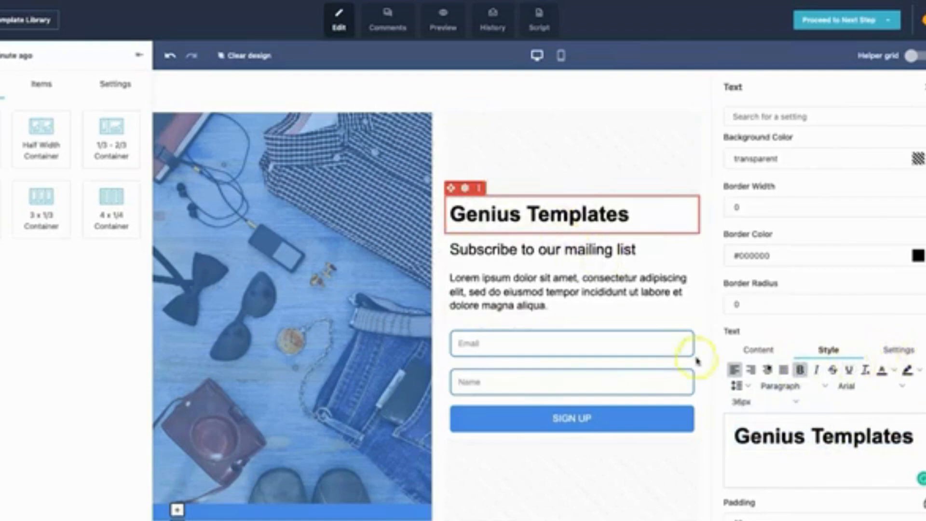
Replace the lorem ipsum paragraph with "To get the latest templates, updates, and discounts, subscribe to the Genius Templates newsletter".
click(545, 290)
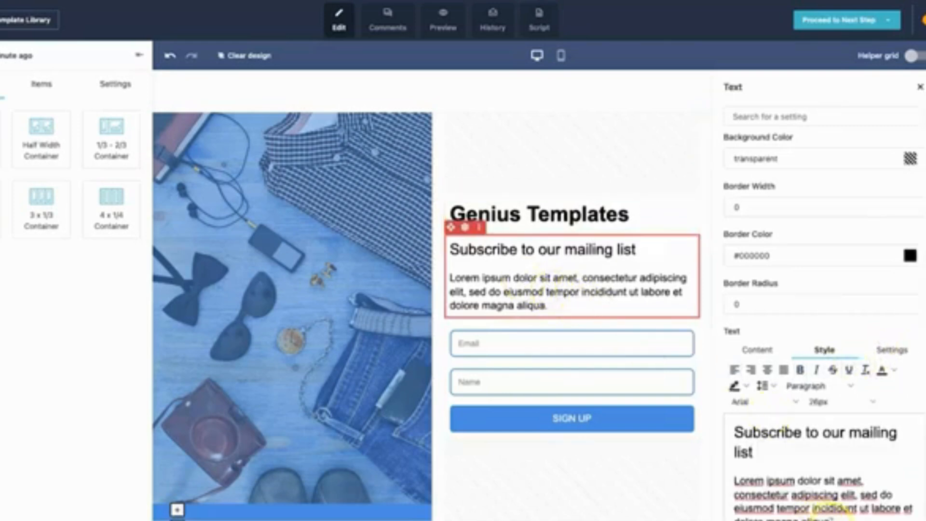
drag(841, 519, 734, 486)
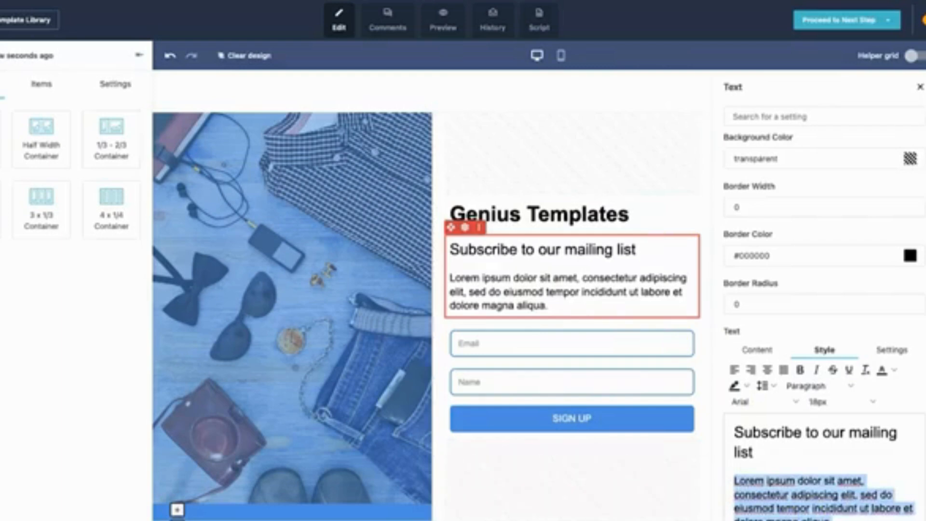
text(To get the latest templates, updates, and discounts, subscribe to the Genius Templates newsletter)
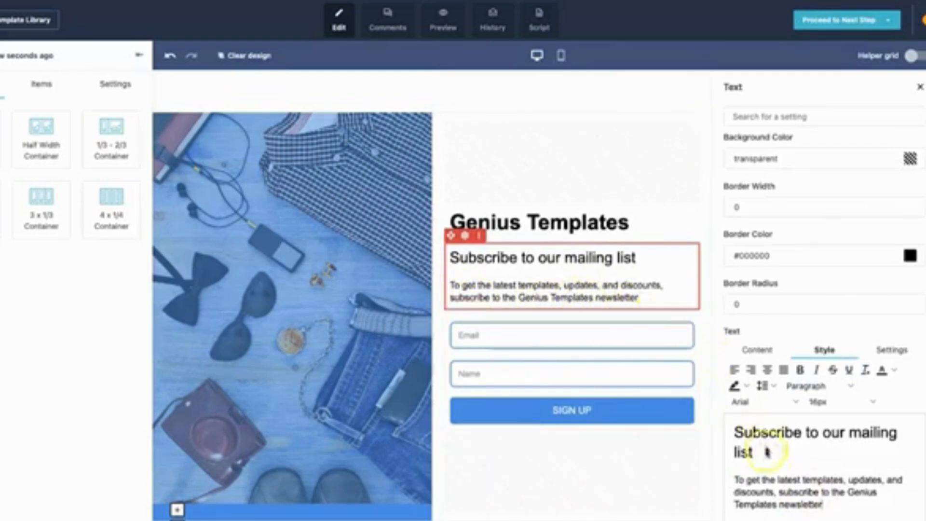
Set the font size of the newsletter description paragraph to 18px.
triple_click(798, 494)
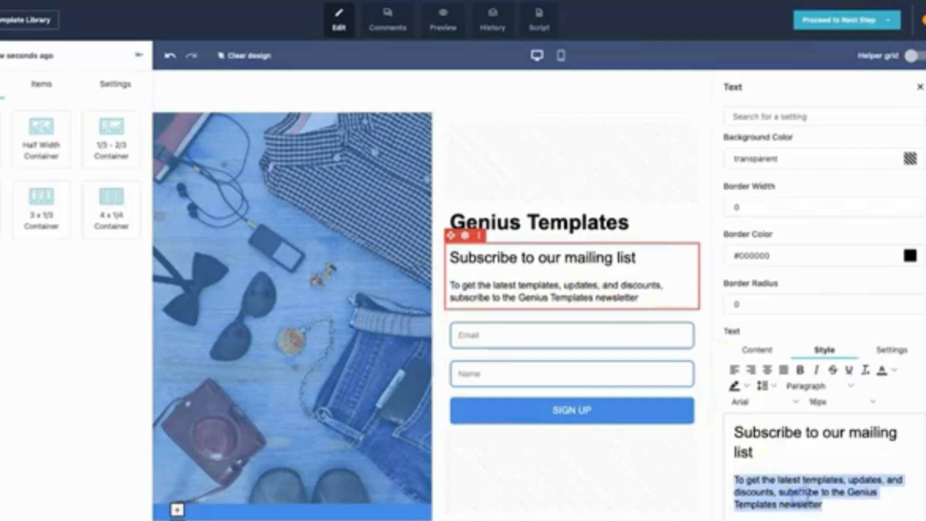
click(861, 402)
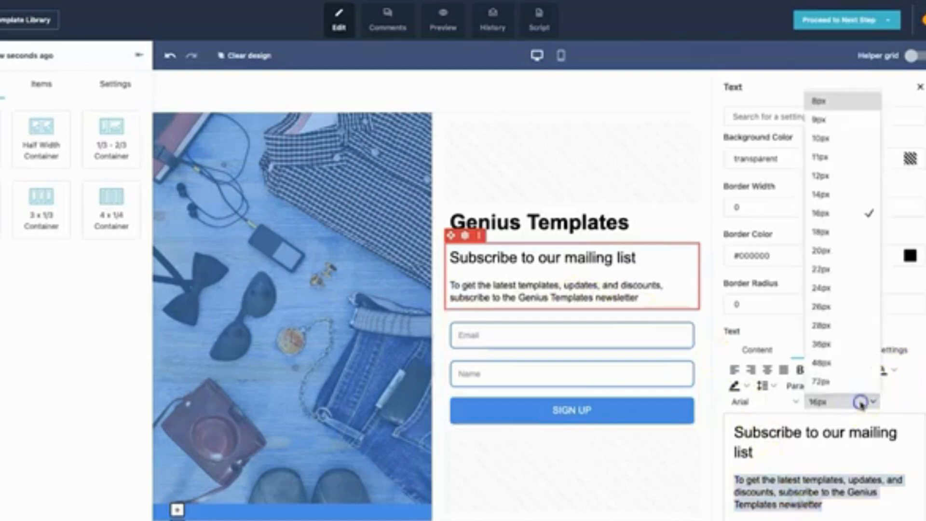
click(841, 232)
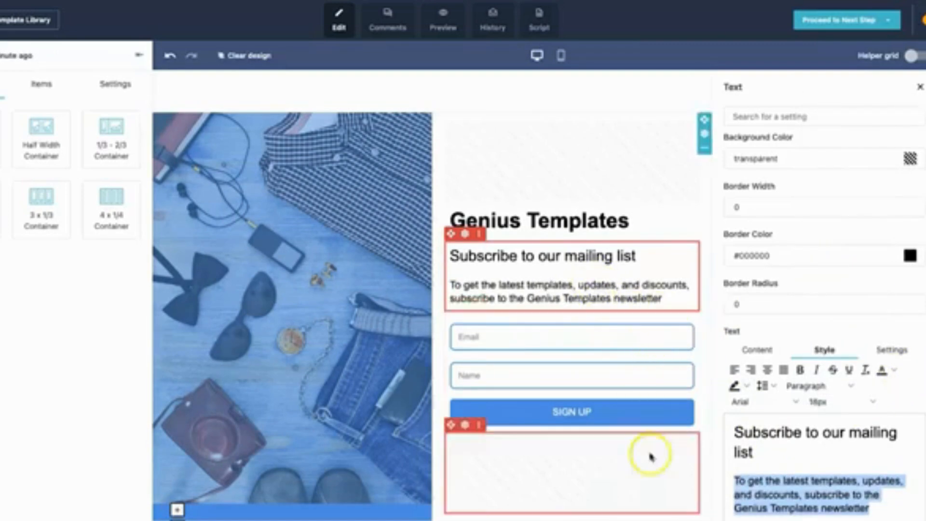
click(646, 454)
click(646, 295)
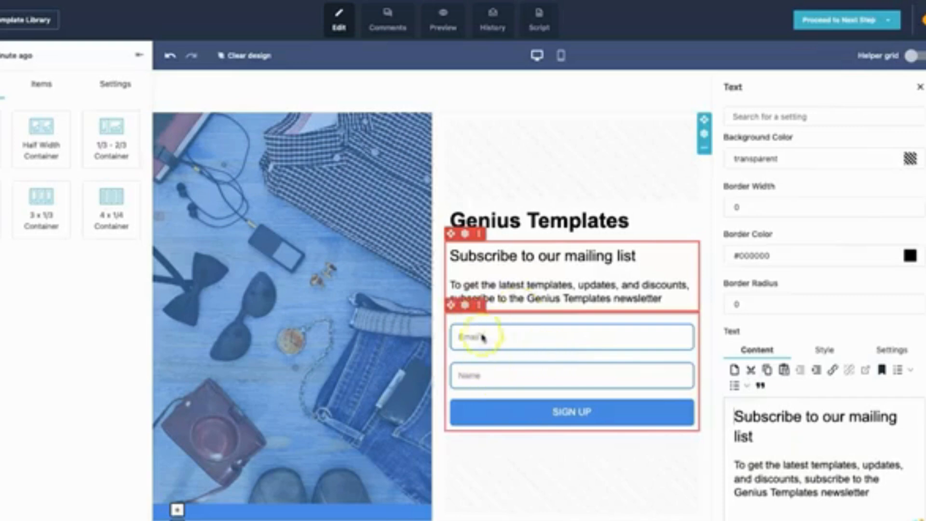
Examine the signup form's general settings and its field styles.
click(473, 375)
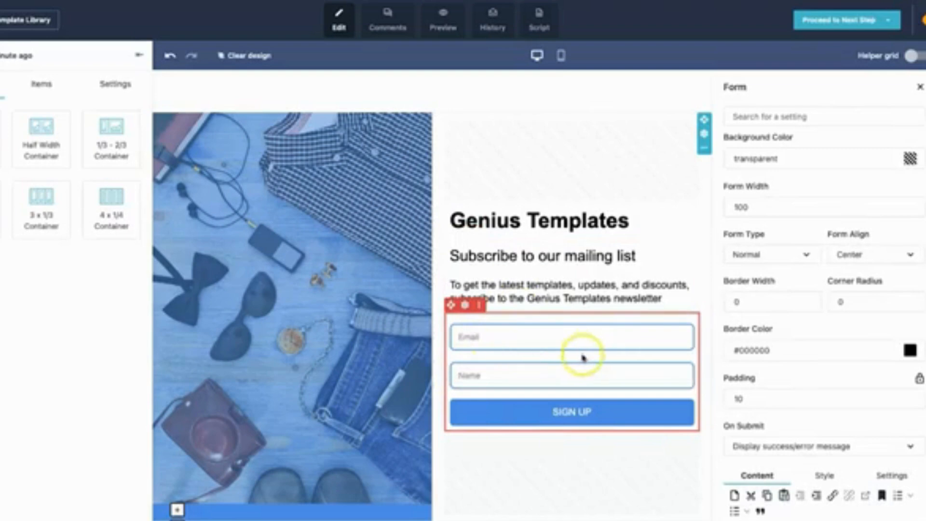
click(479, 352)
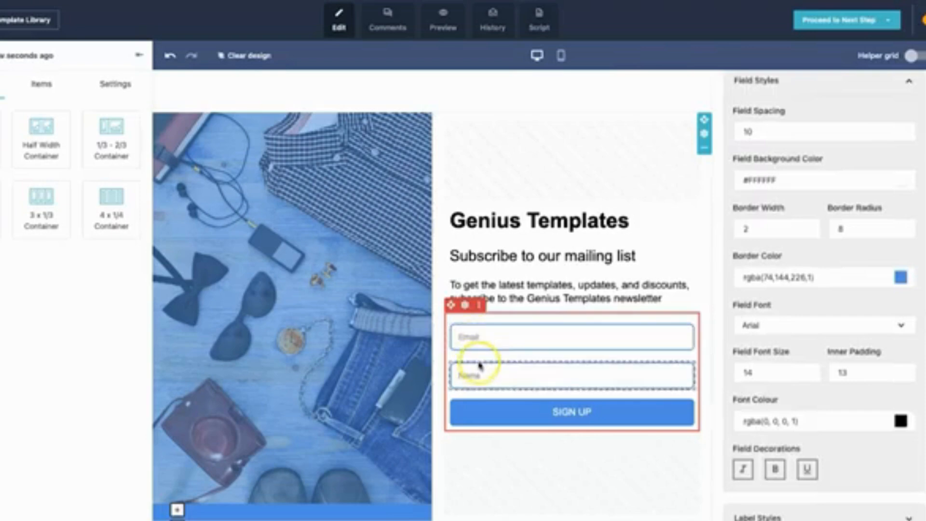
scroll(883, 502, down, 3)
click(657, 304)
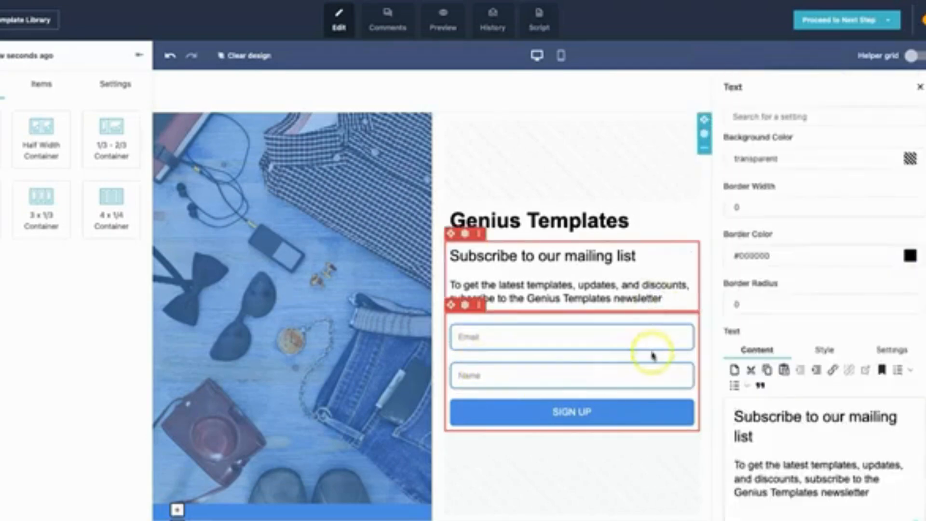
Move the Email field below the Name field in the signup form's custom fields and make Name required.
click(581, 338)
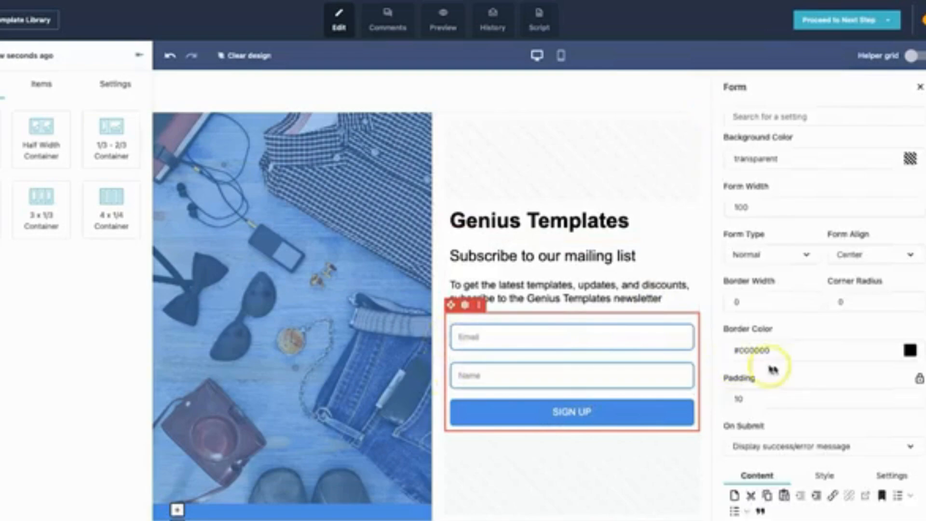
scroll(781, 362, down, 3)
scroll(790, 371, down, 2)
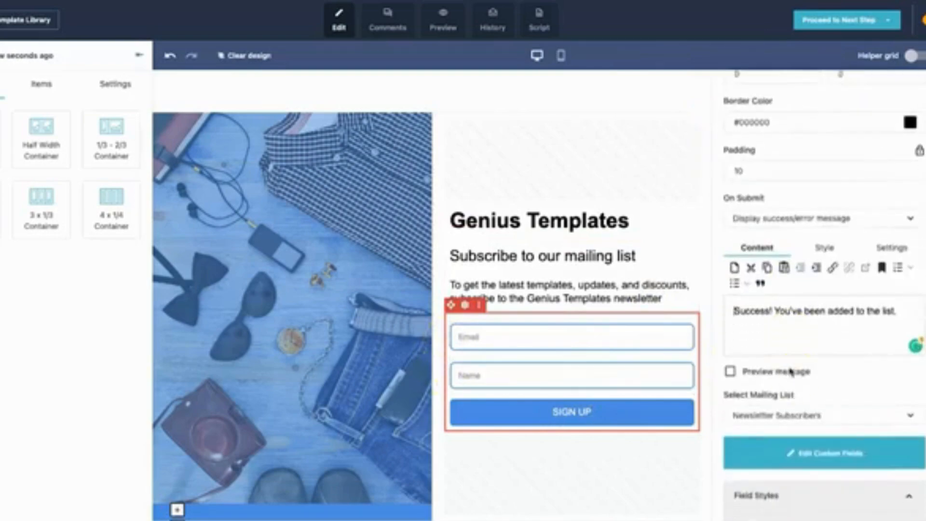
click(798, 453)
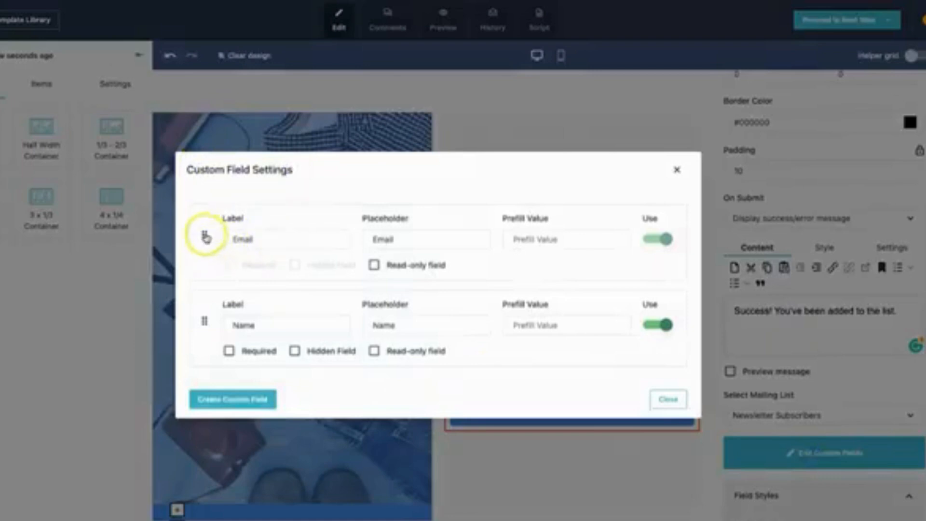
drag(206, 235, 212, 322)
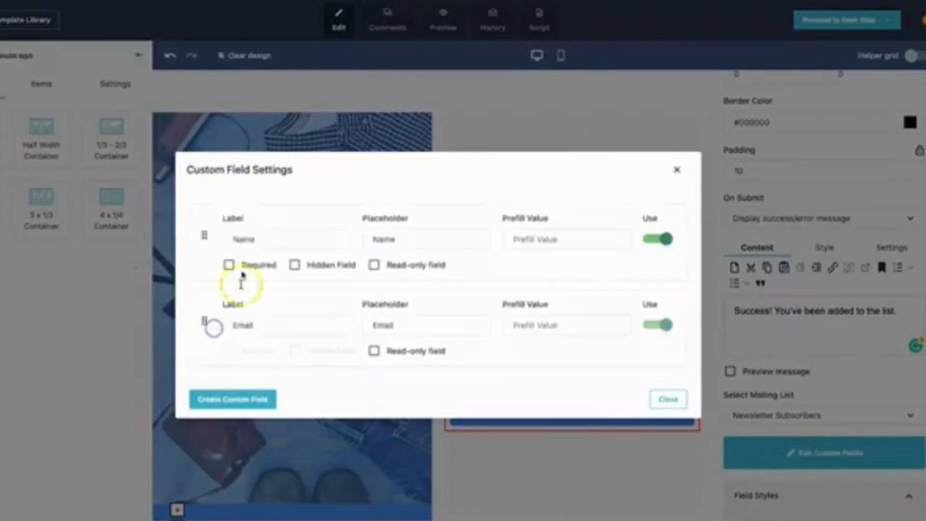
click(229, 265)
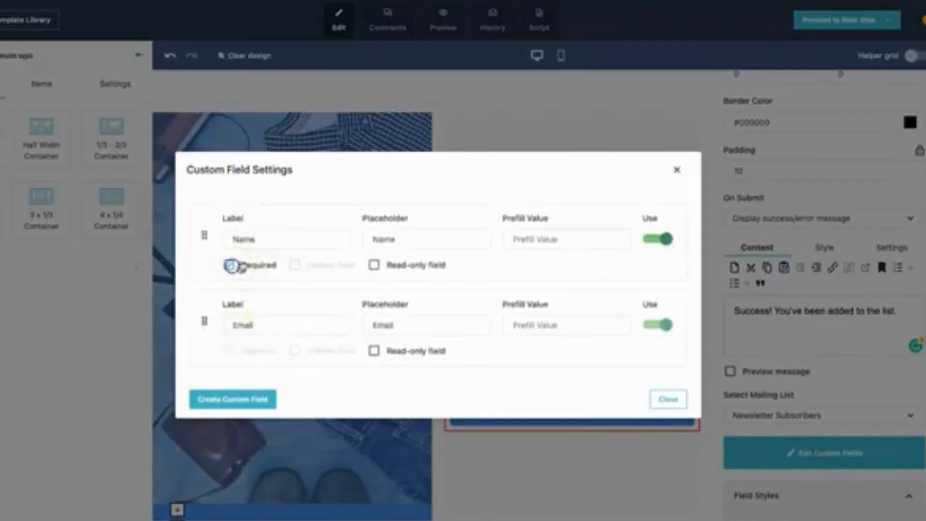
click(237, 400)
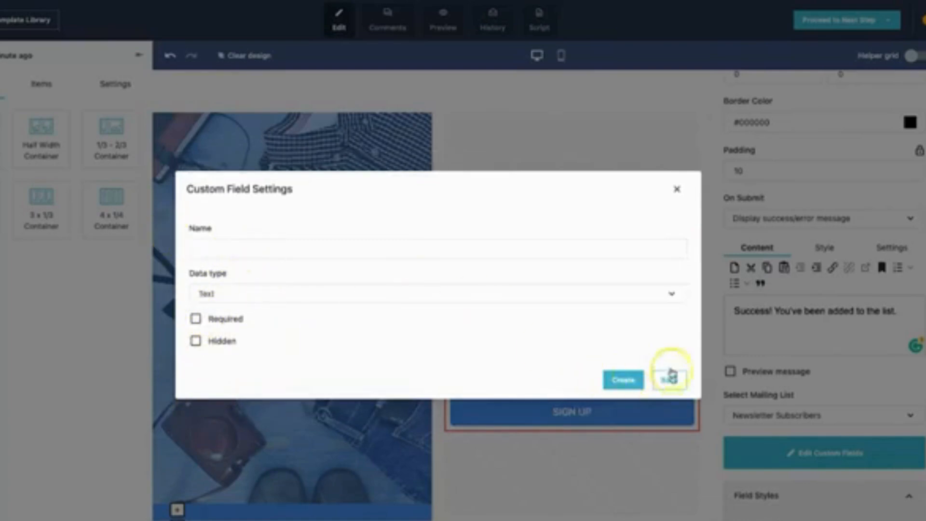
click(677, 189)
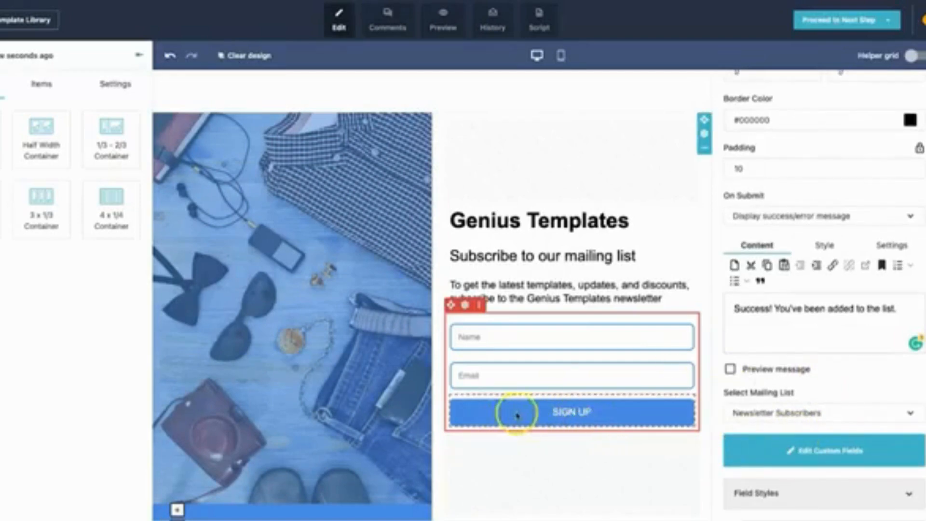
Change the signup form button's label to "Join the Newsletter".
click(604, 413)
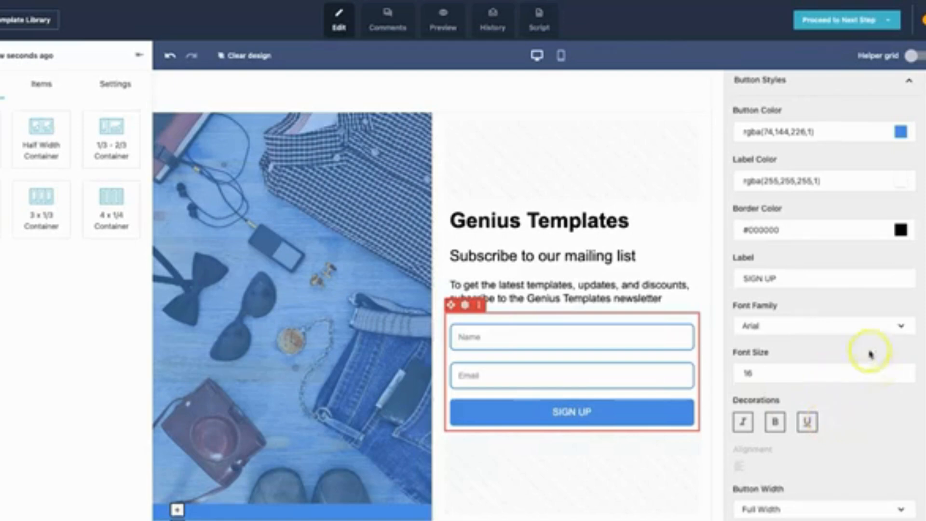
click(802, 279)
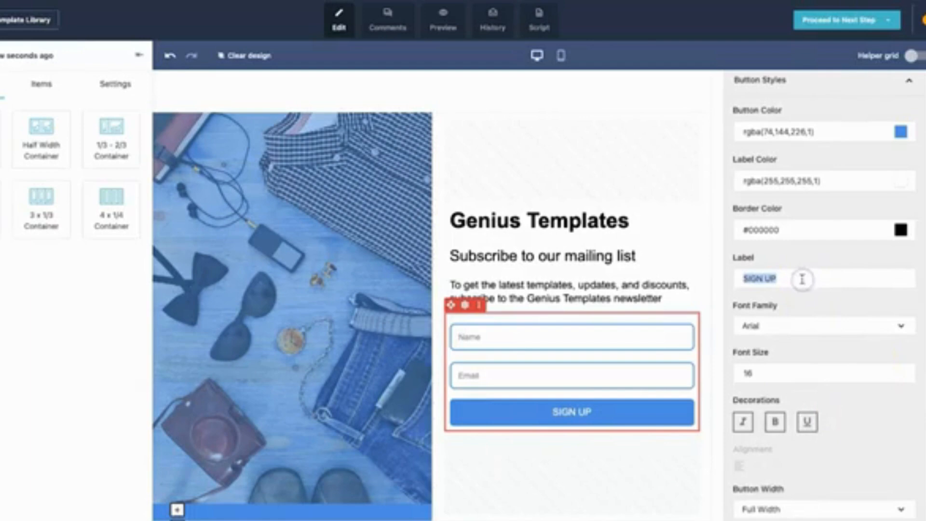
text(Join f)
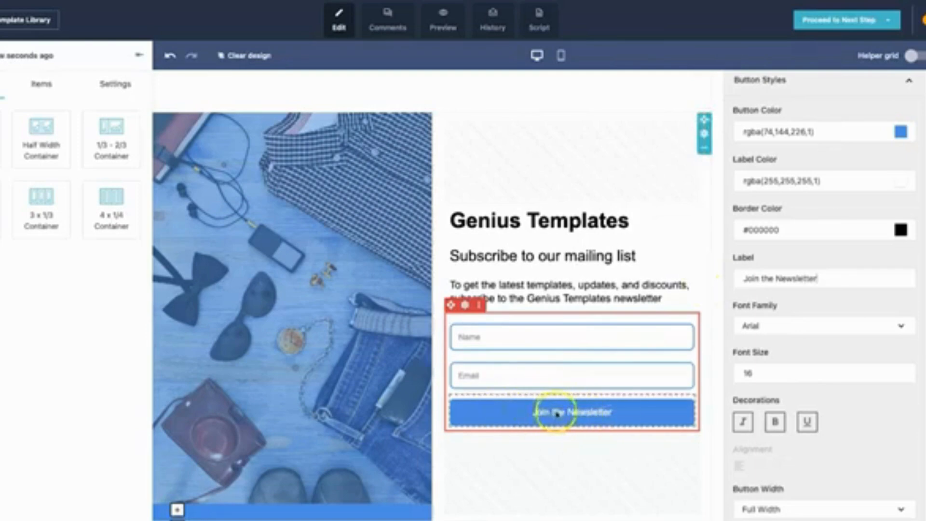
click(548, 482)
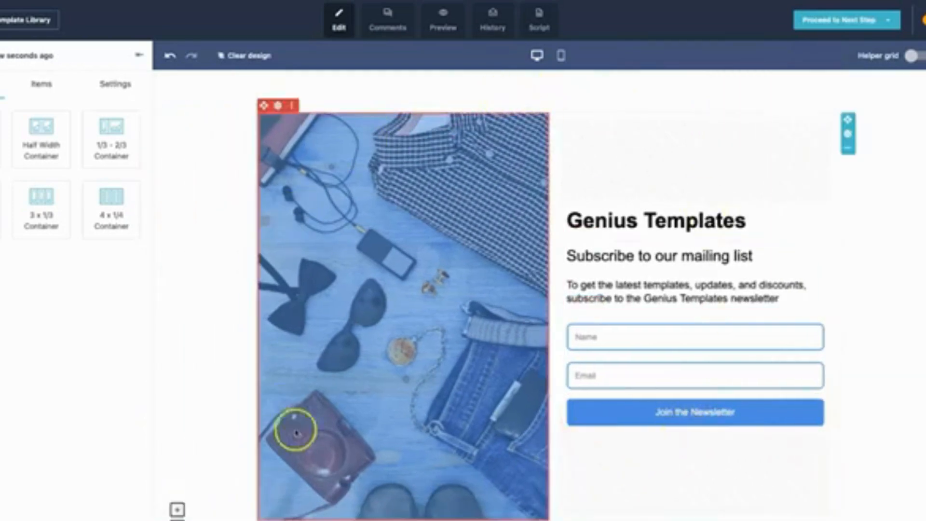
Examine the settings of the landing page's large photo, including the options for changing the image.
click(397, 294)
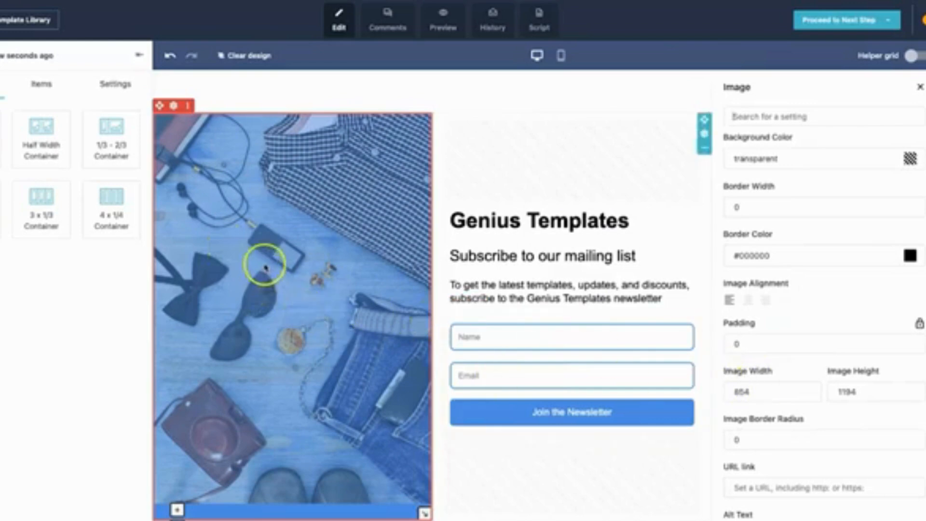
scroll(791, 428, down, 5)
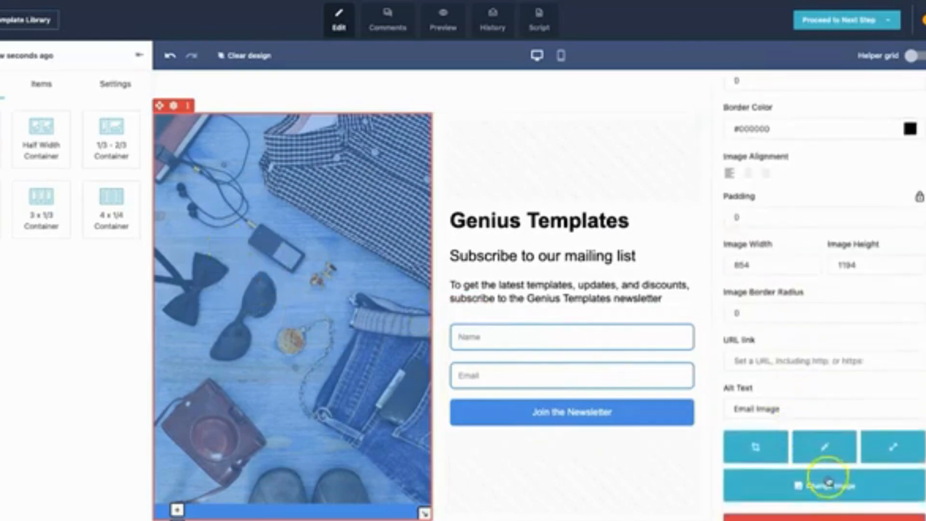
click(533, 502)
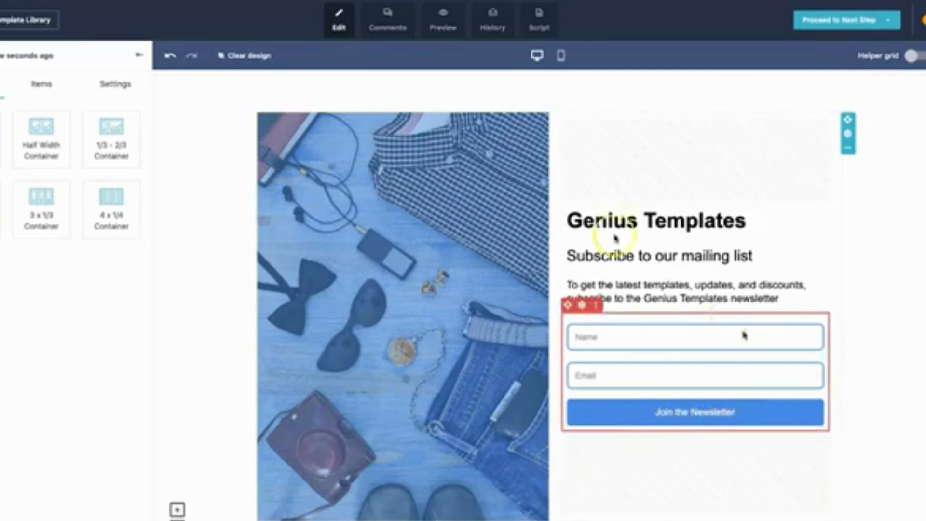
Select Newsletter Subscribers as the signup form's mailing list.
click(811, 393)
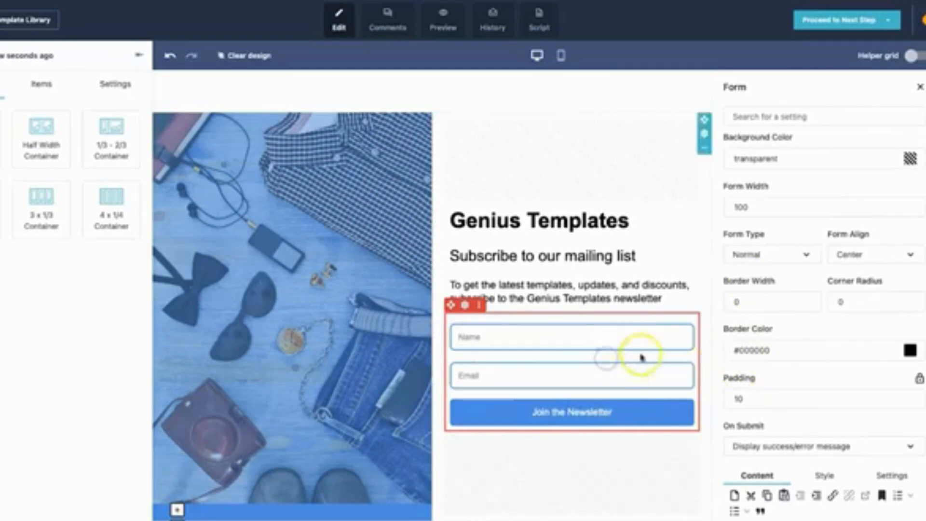
scroll(847, 434, down, 5)
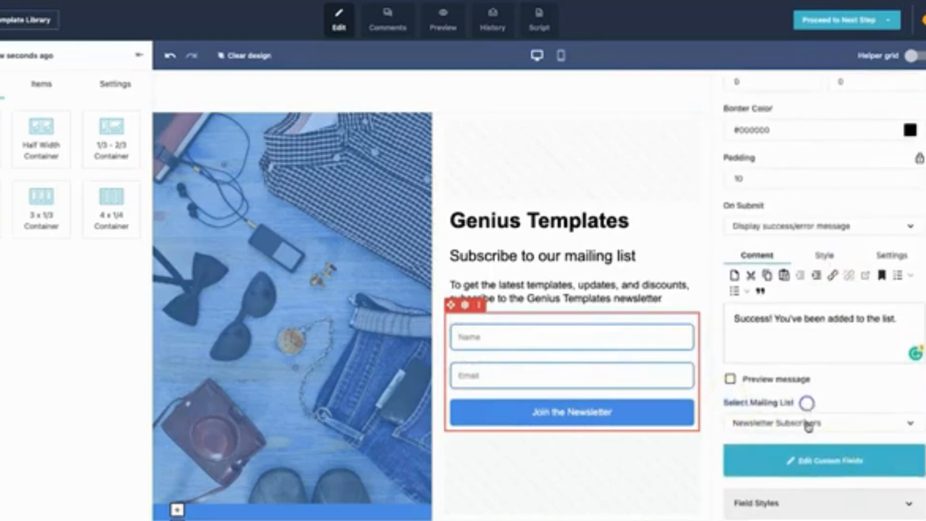
click(807, 423)
click(795, 447)
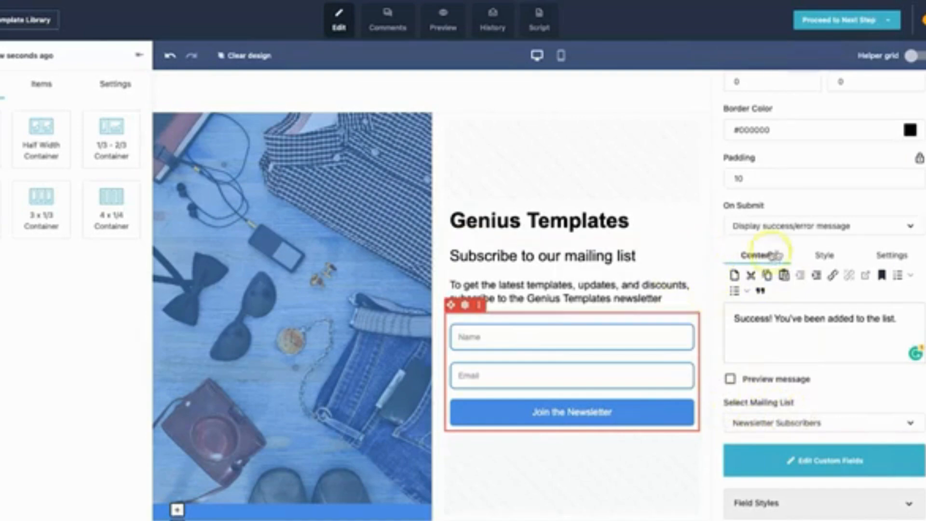
scroll(825, 305, up, 3)
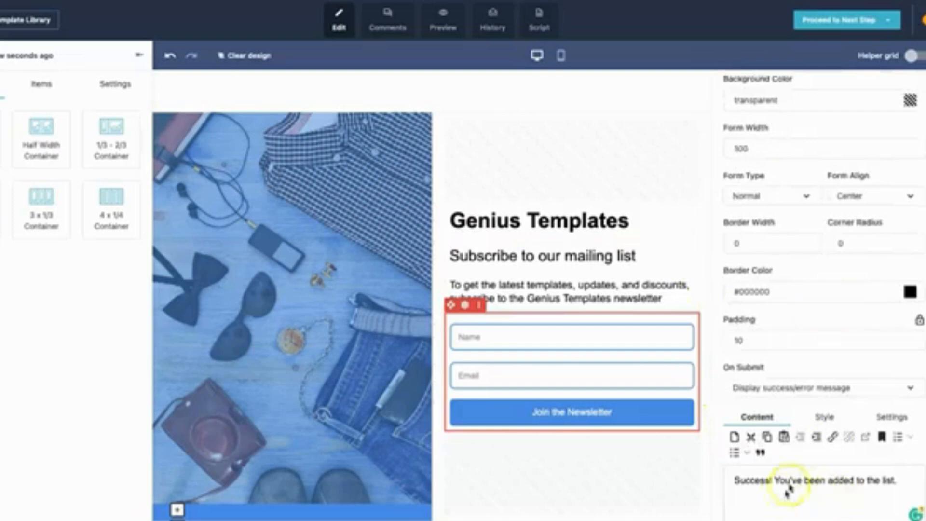
Save the landing page design as a draft and proceed to the social media settings without previewing, accepting the content update.
mouse_move(849, 23)
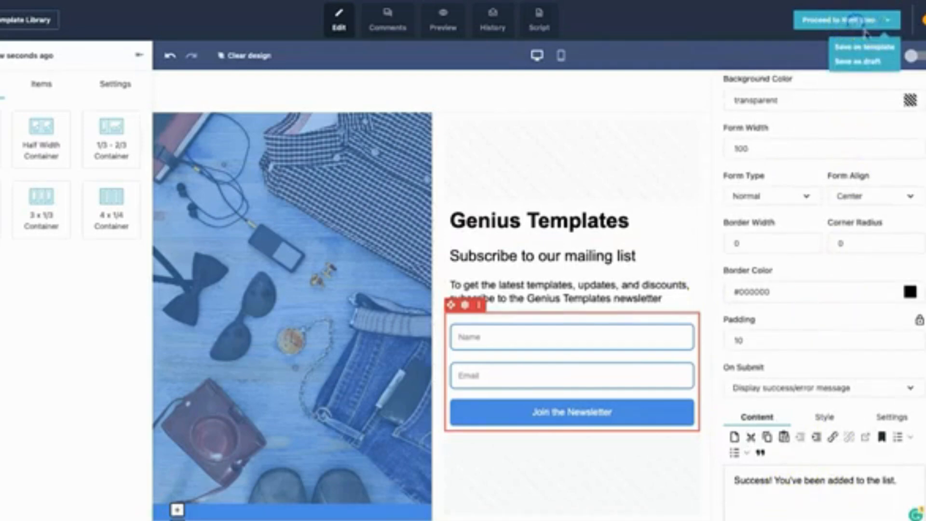
click(859, 65)
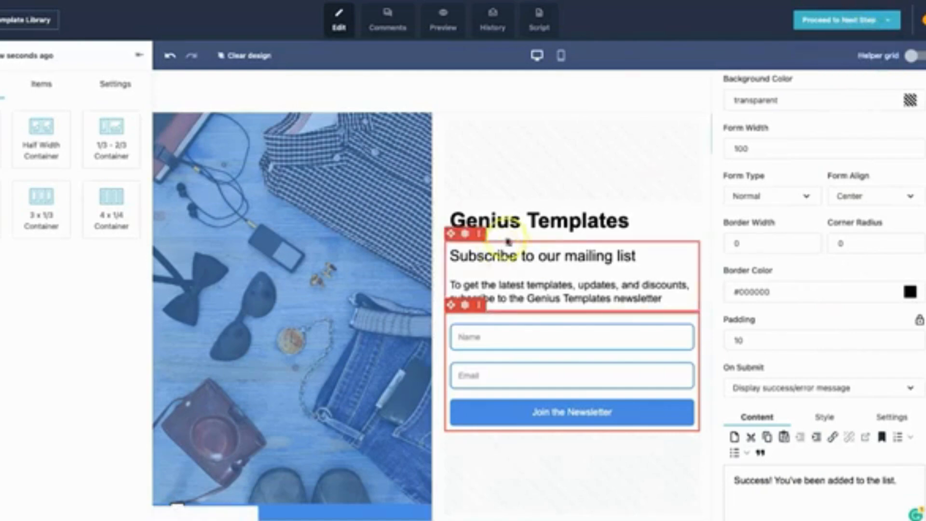
click(820, 27)
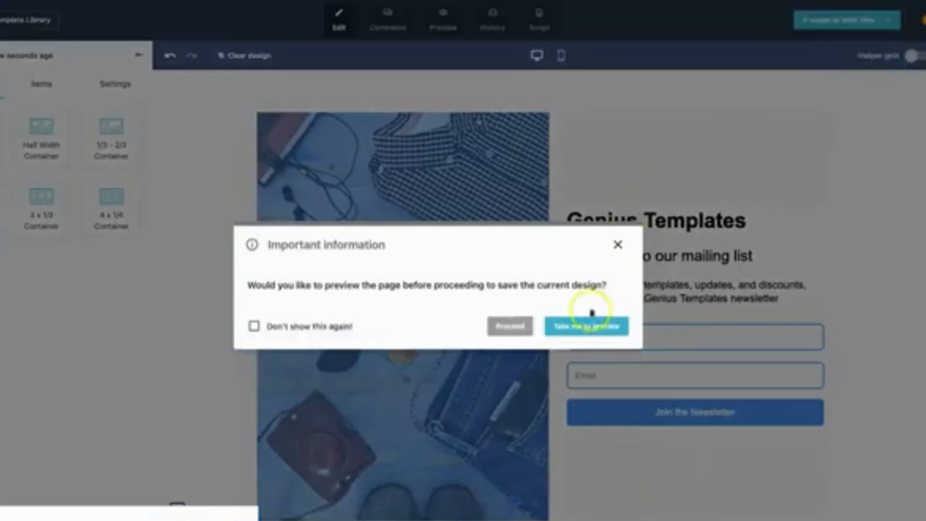
drag(281, 288, 498, 287)
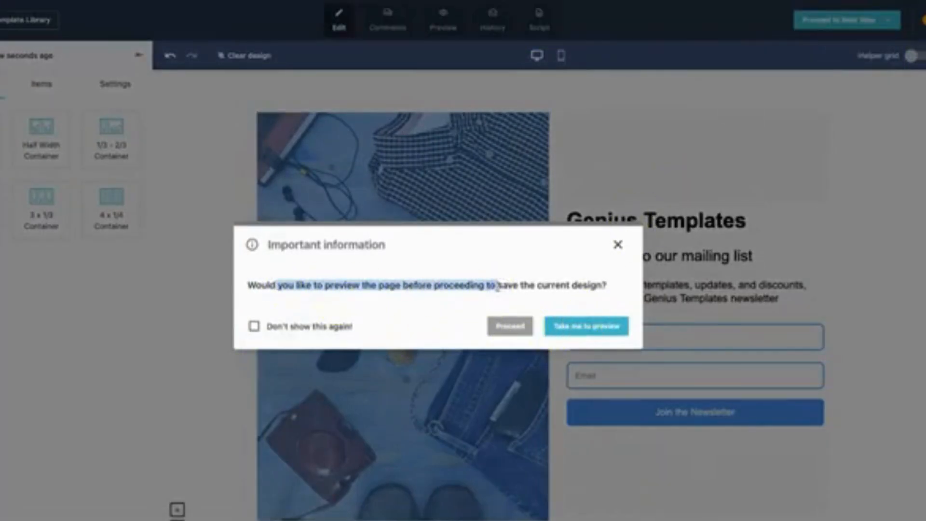
click(534, 282)
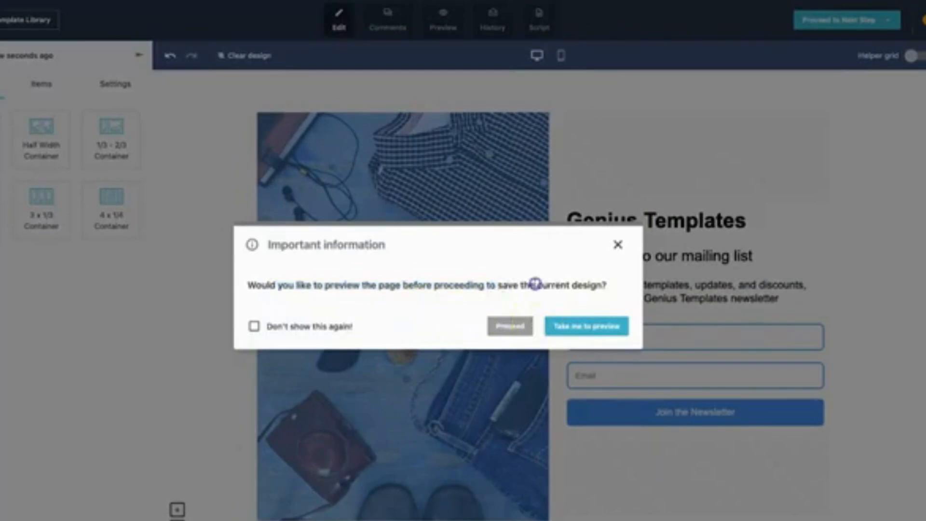
click(511, 328)
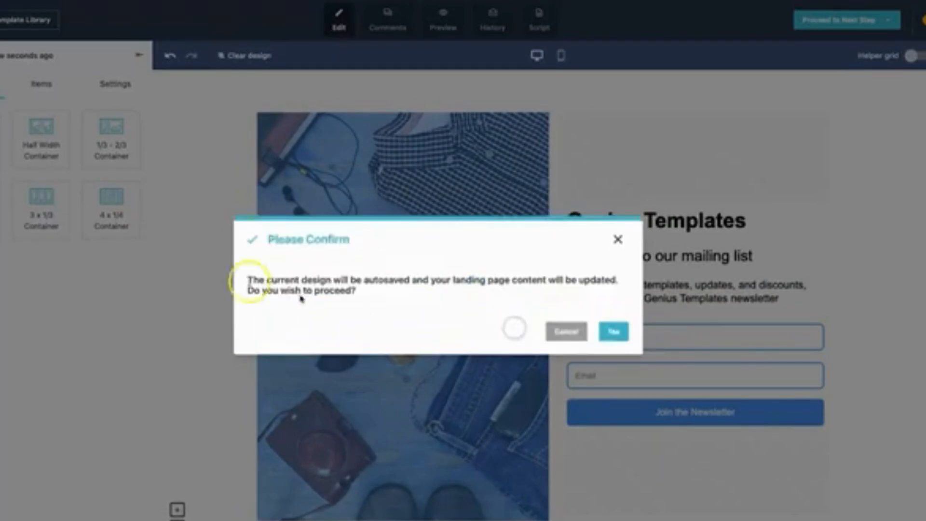
drag(248, 279, 385, 293)
click(398, 295)
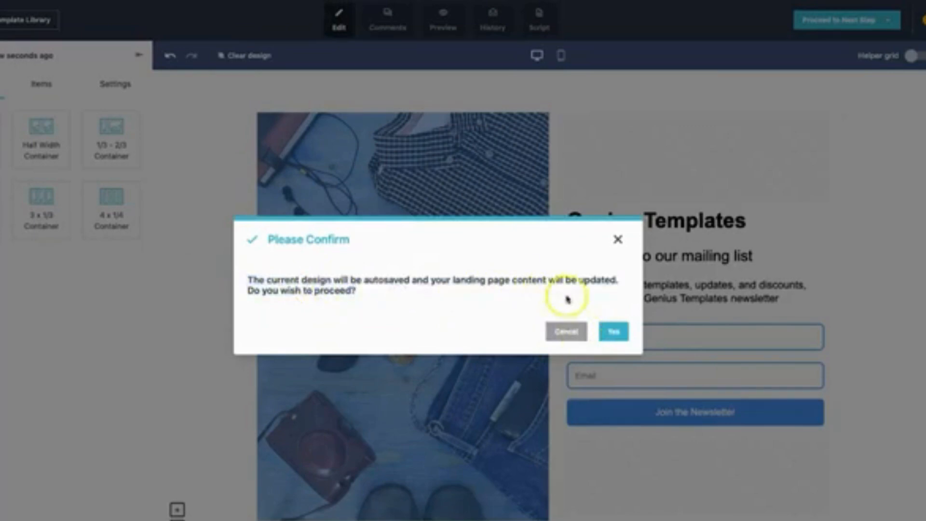
click(615, 332)
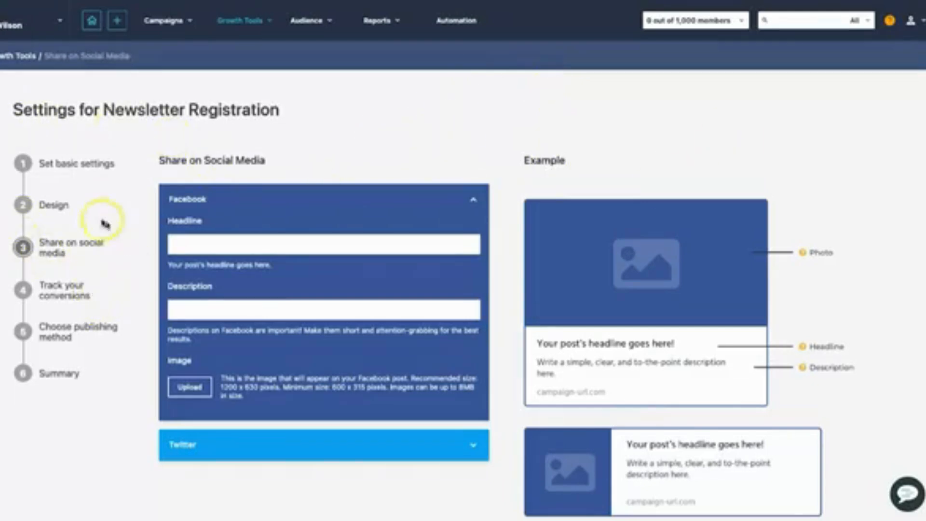
Set the Facebook headline to "Genius Templates Newsletter Registration" and description to "If you want to get the latest deals, discounts and templates, join the newsletter.".
click(291, 241)
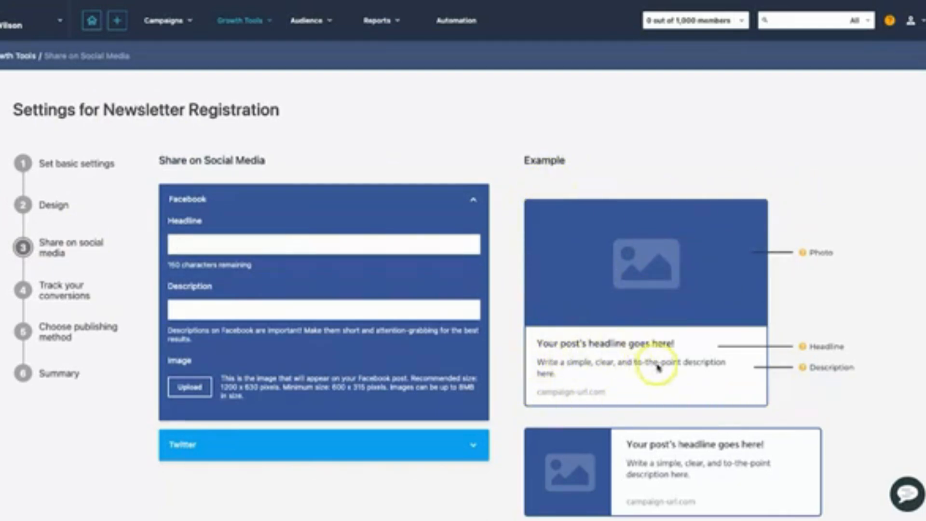
click(197, 244)
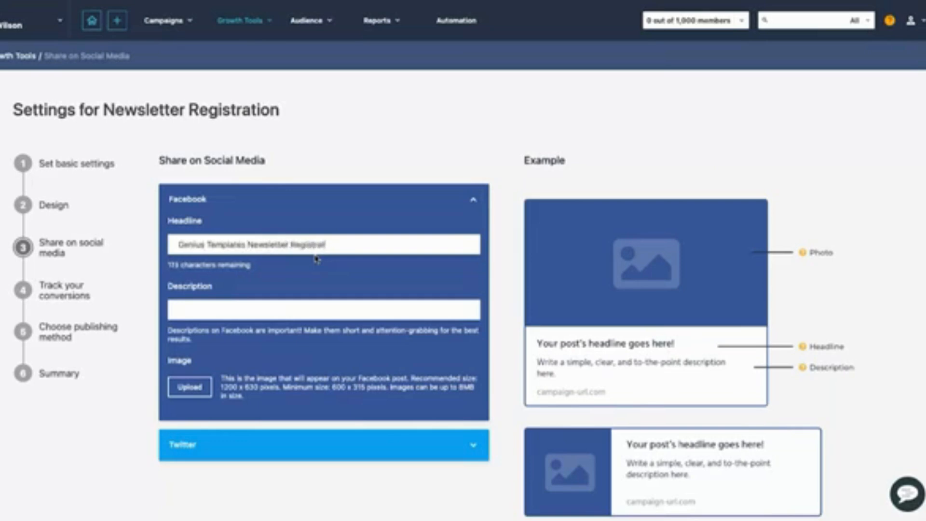
text(ion)
key(Tab)
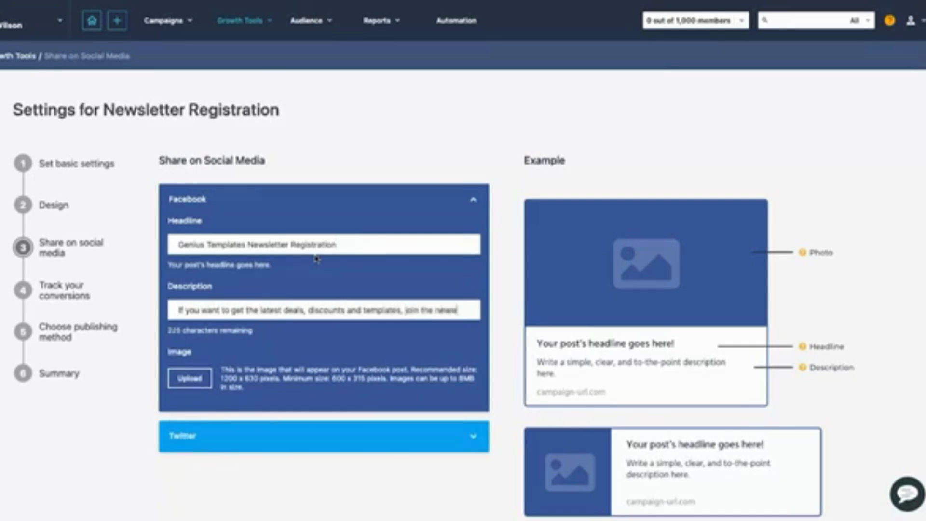
text(letter.)
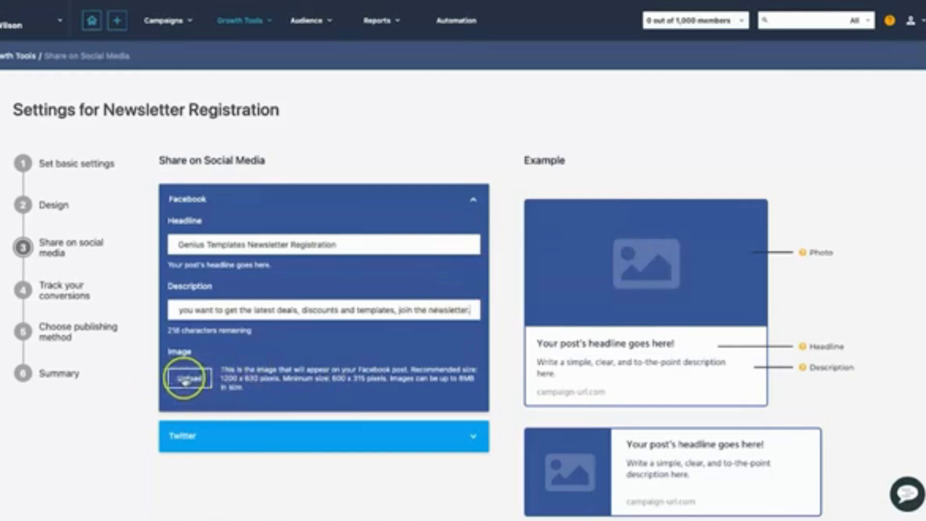
Copy the Facebook headline "Genius Templates Newsletter Registration" into the Twitter title.
click(454, 436)
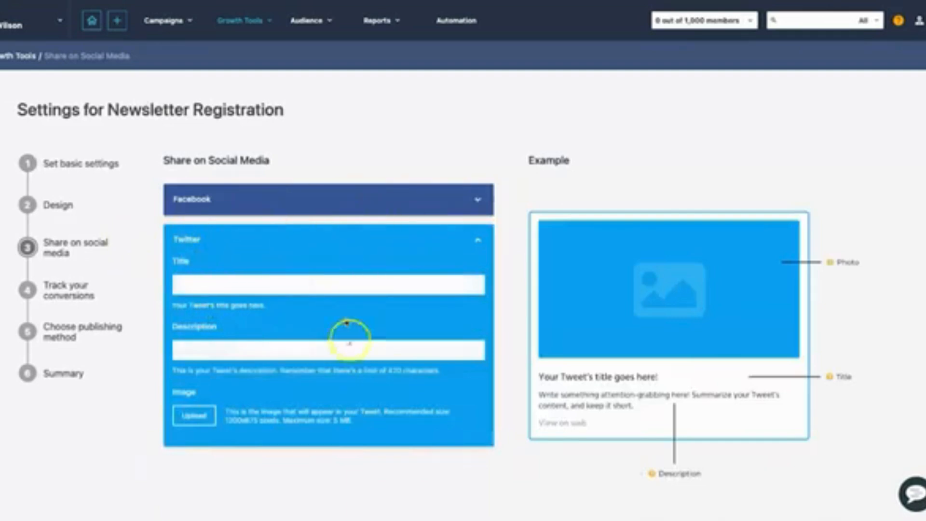
click(201, 200)
triple_click(228, 243)
key(ctrl+c)
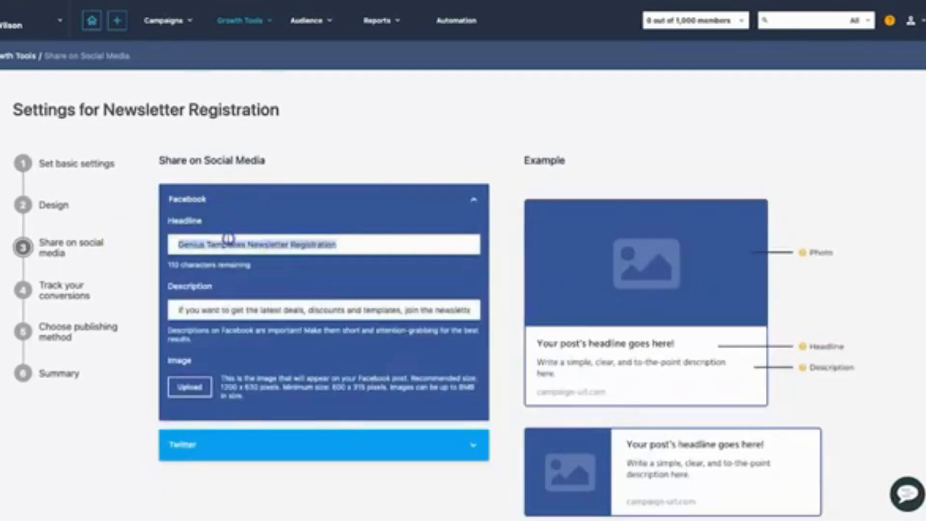
click(313, 439)
click(268, 282)
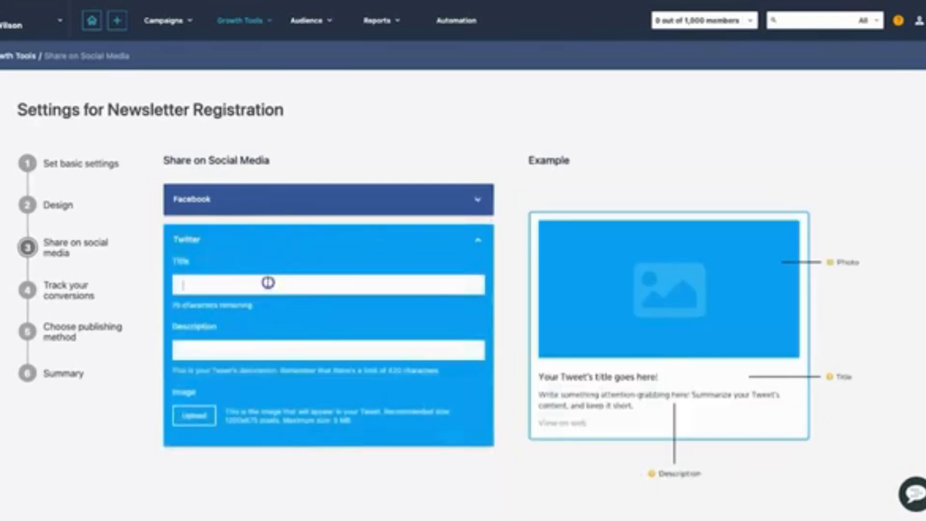
key(ctrl+v)
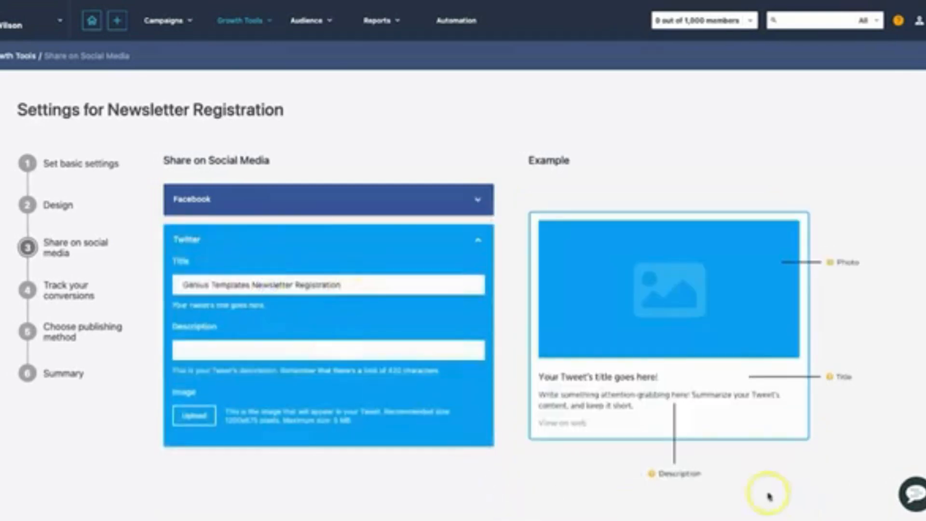
Go to the conversion tracking settings and review the tracking choices and the cookie consent notice.
click(84, 289)
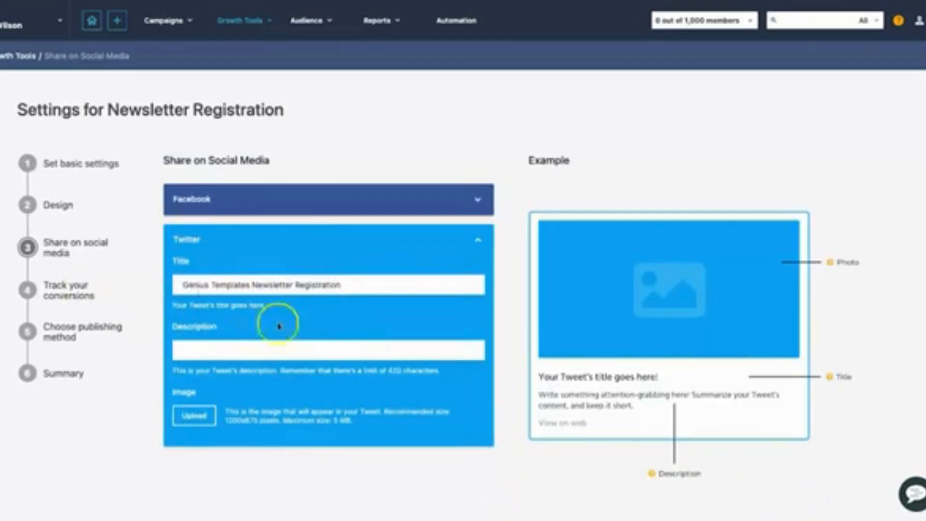
click(110, 270)
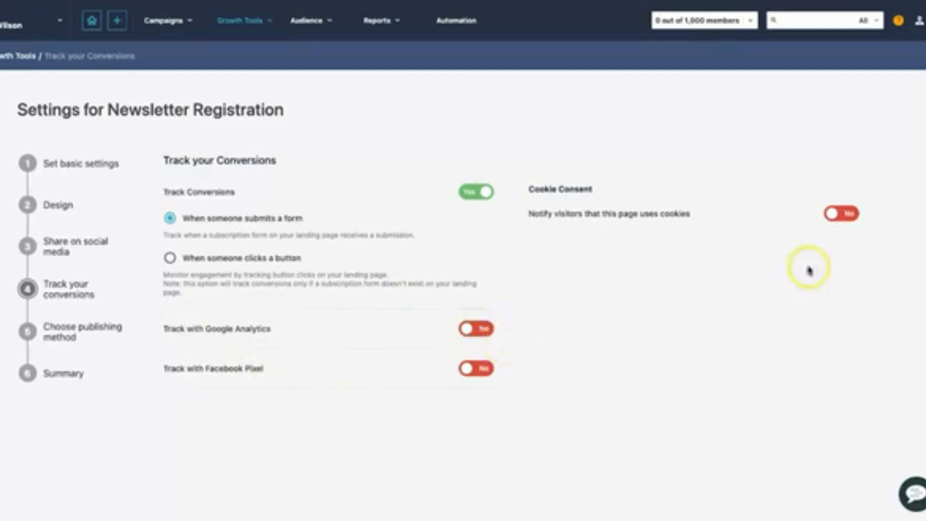
drag(529, 215, 692, 215)
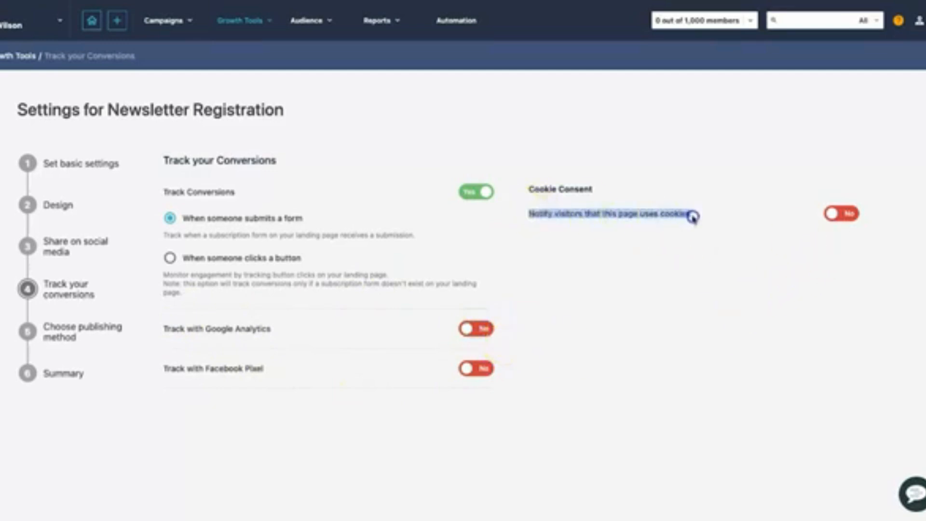
click(692, 215)
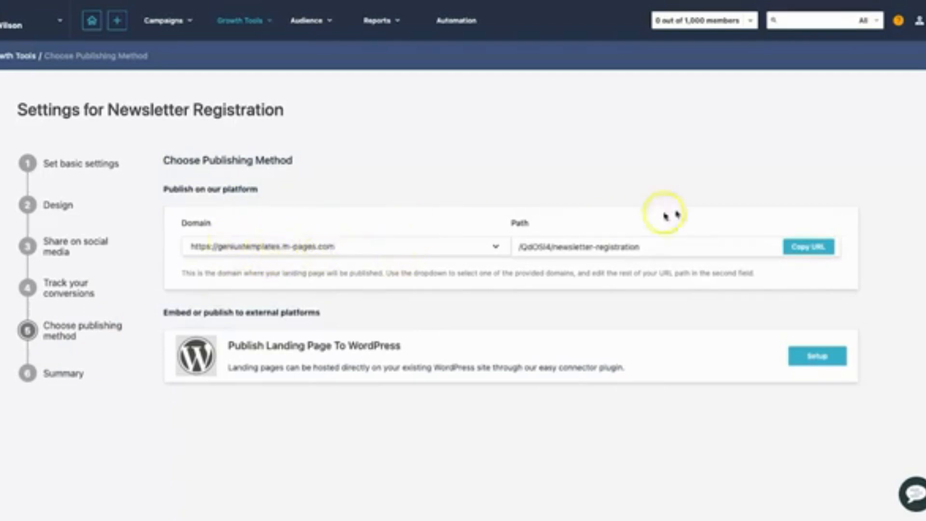
Review the landing page's publishing methods, including the WordPress plugin setup details.
click(918, 21)
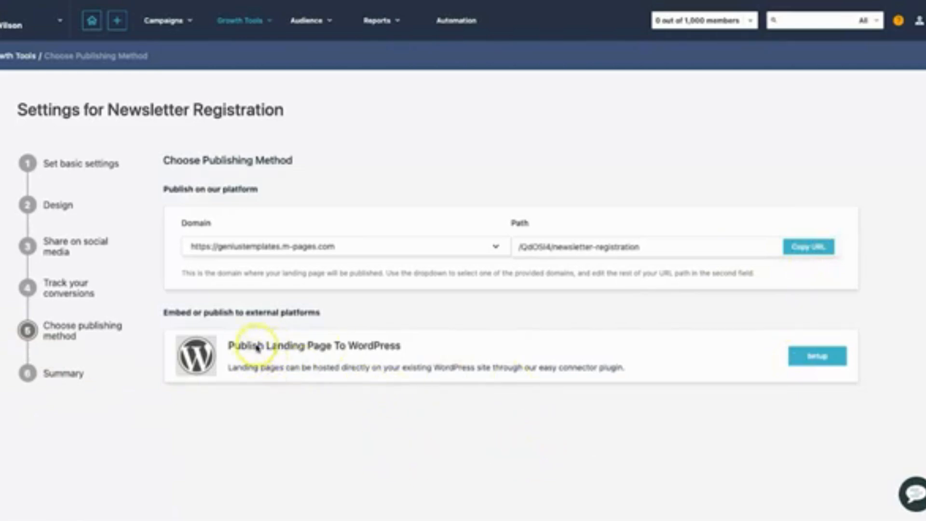
drag(257, 346, 395, 348)
click(396, 348)
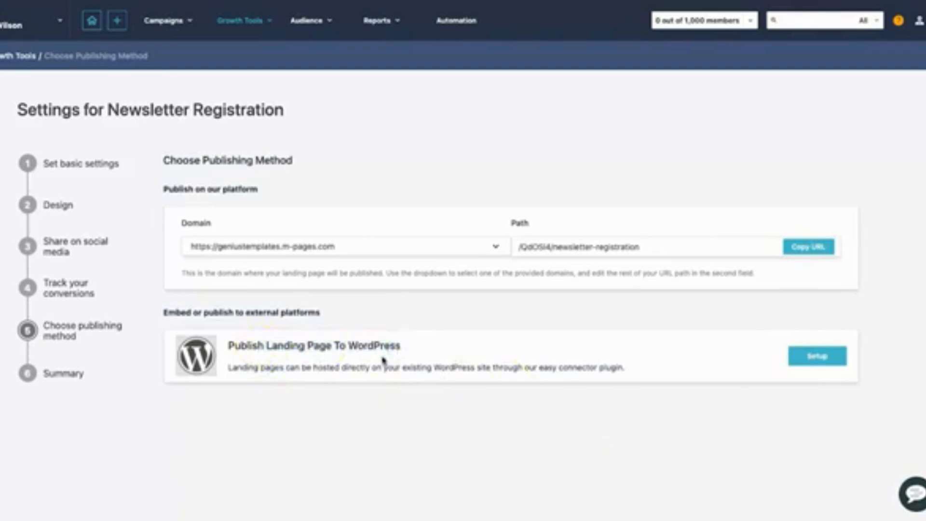
click(814, 356)
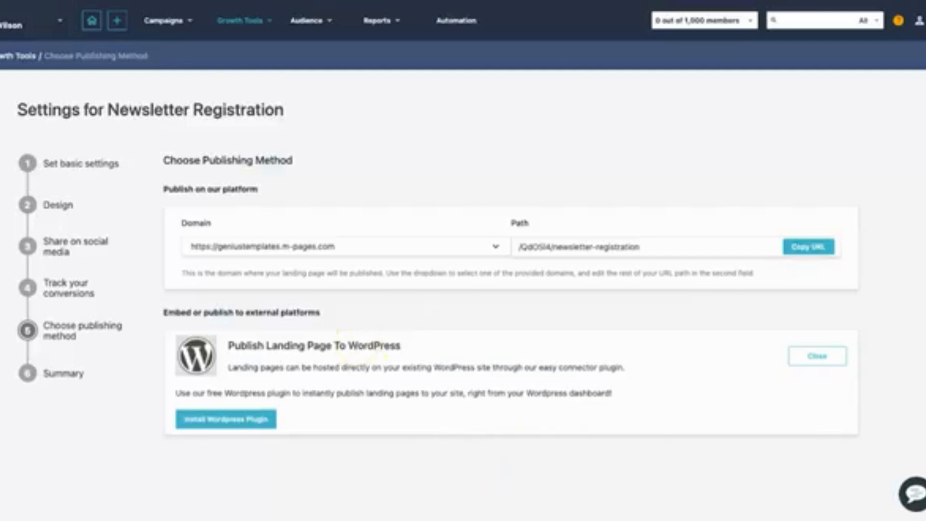
click(822, 356)
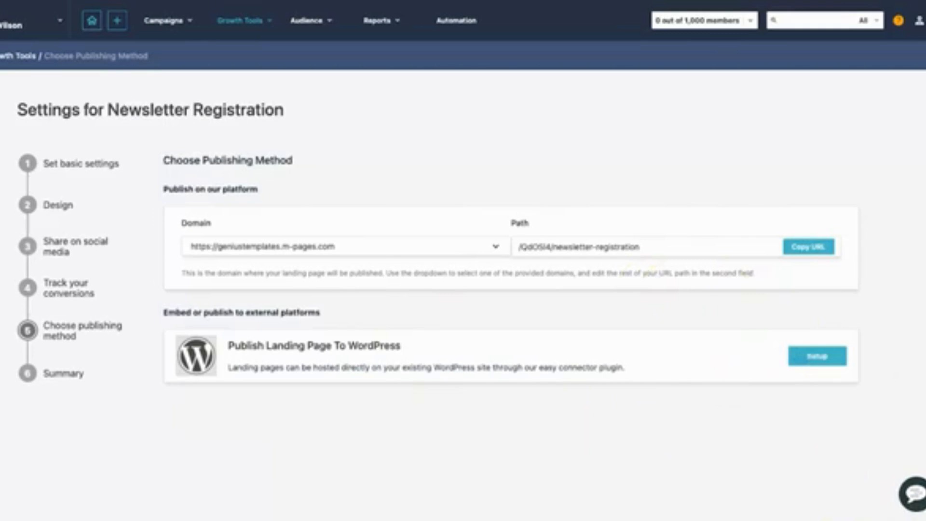
Copy the page address from the Newsletter Registration summary and publish the landing page.
click(772, 519)
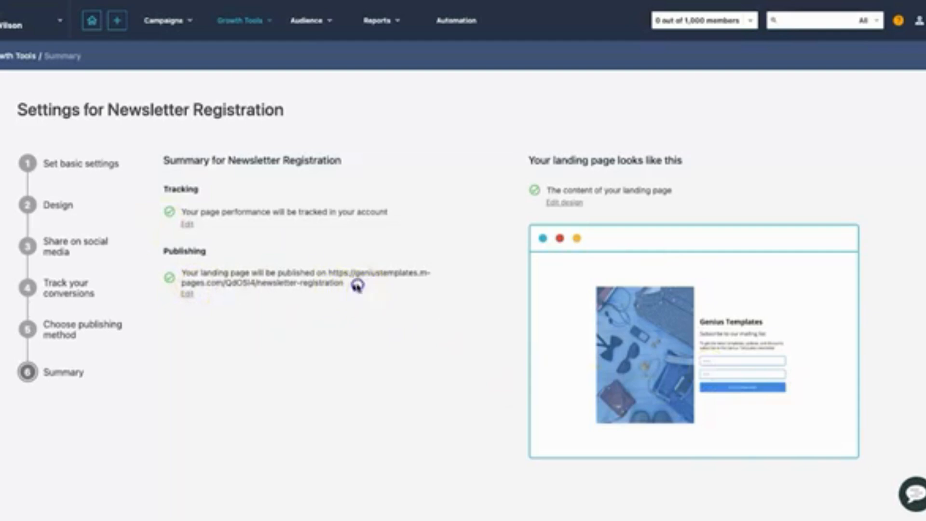
drag(356, 283, 332, 276)
right_click(330, 275)
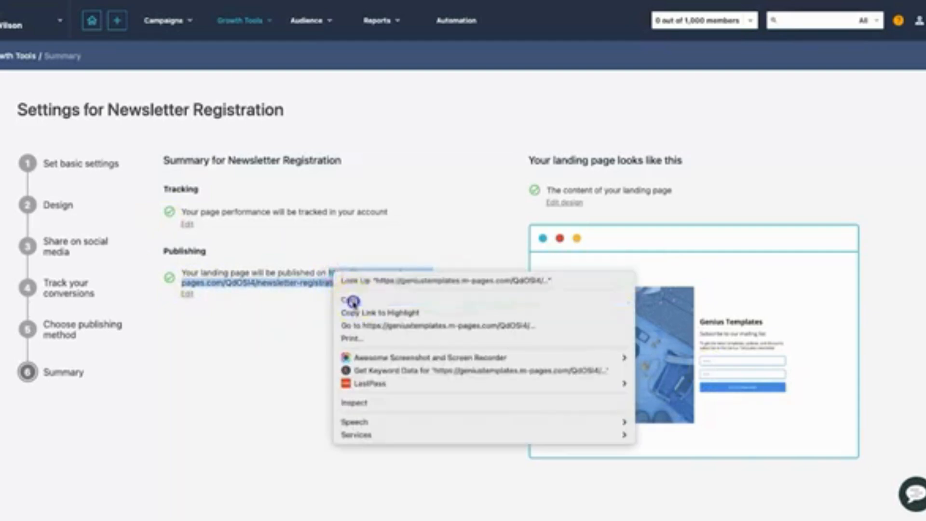
click(351, 295)
click(362, 323)
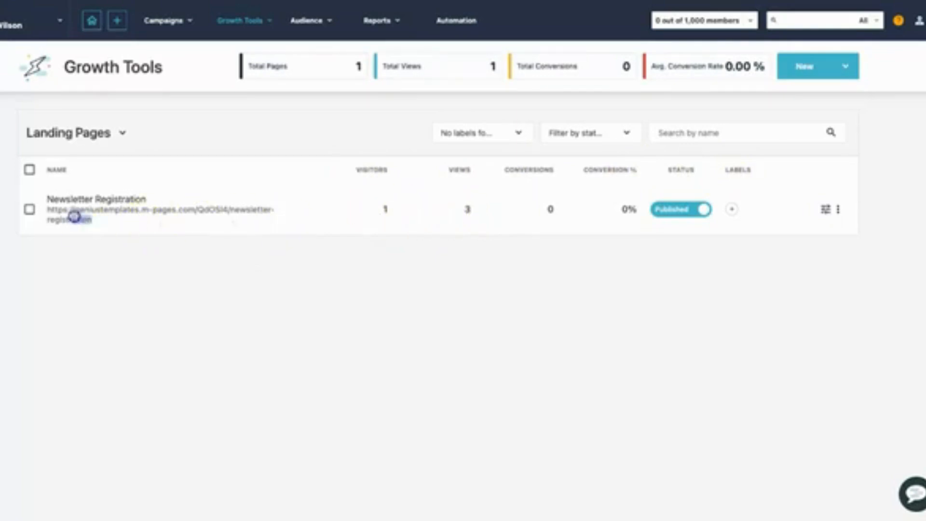
Open the published Newsletter Registration page from the landing page list to check how it looks live.
triple_click(53, 213)
right_click(48, 213)
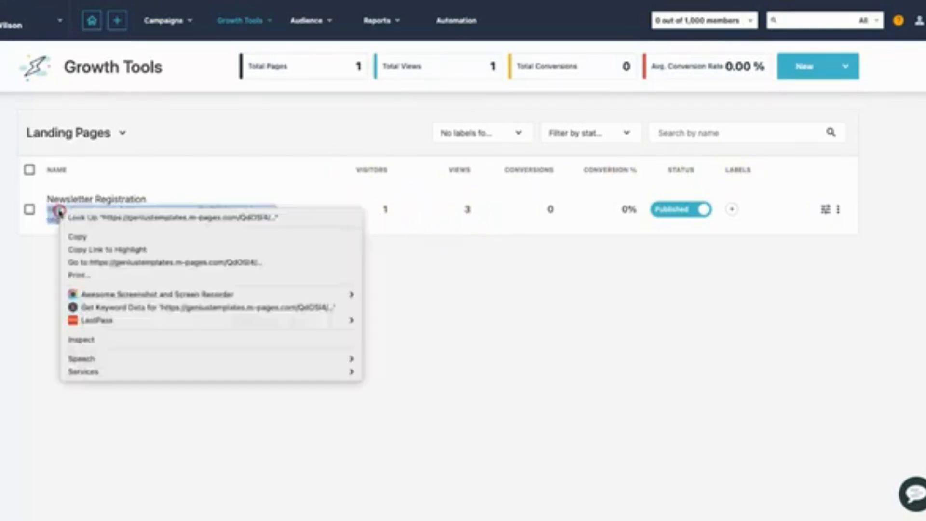
click(87, 264)
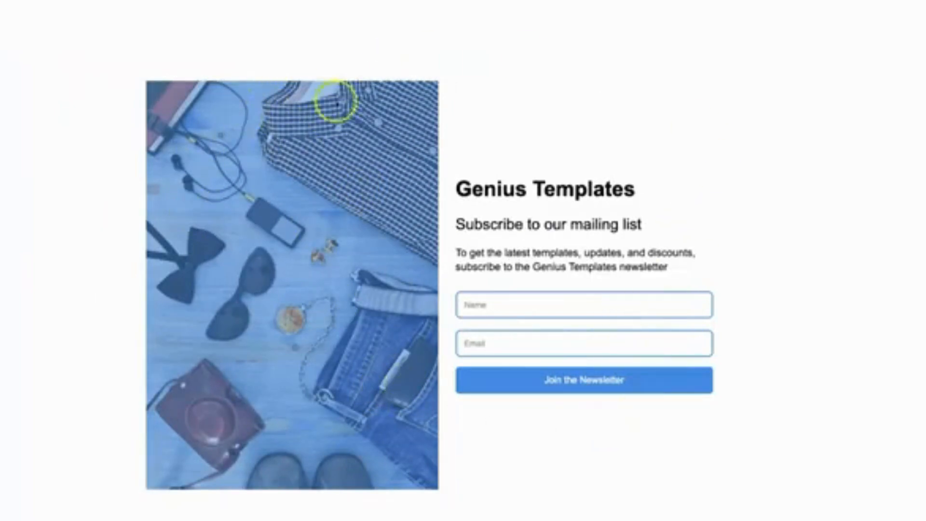
click(478, 1)
click(276, 269)
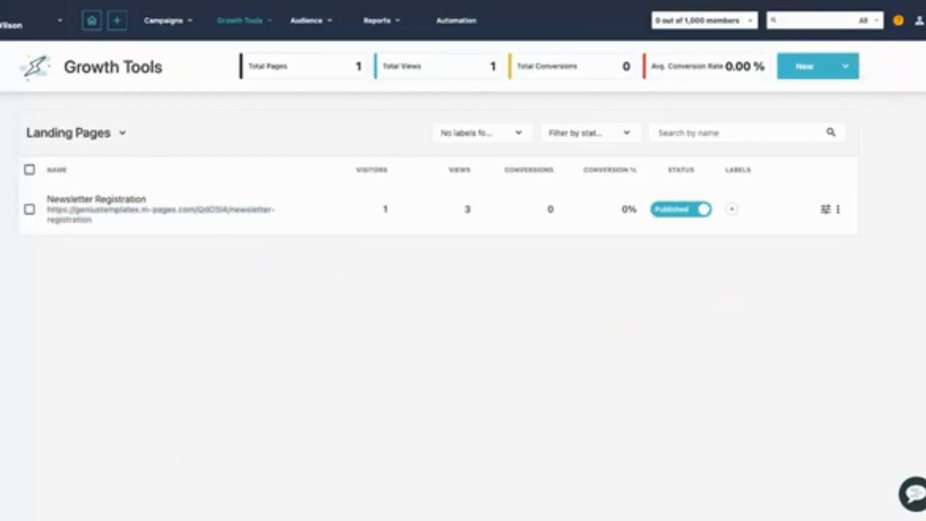
Switch to WordPress and import the Newsletter Registration landing page through the Moosend plugin.
click(598, 1)
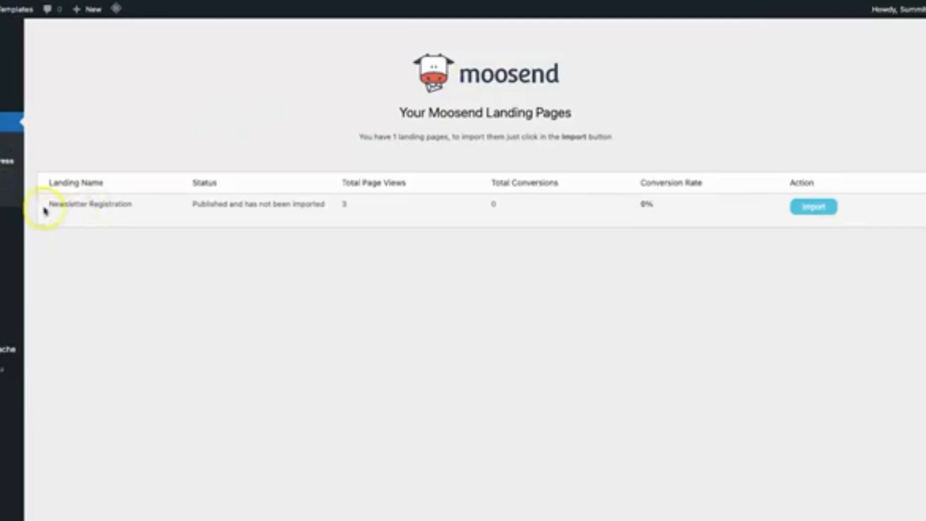
drag(45, 210, 301, 209)
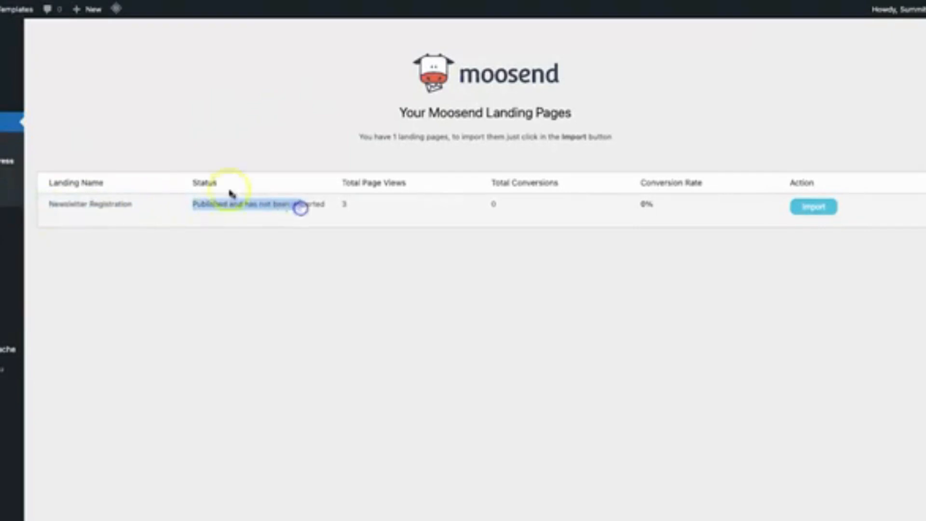
click(187, 182)
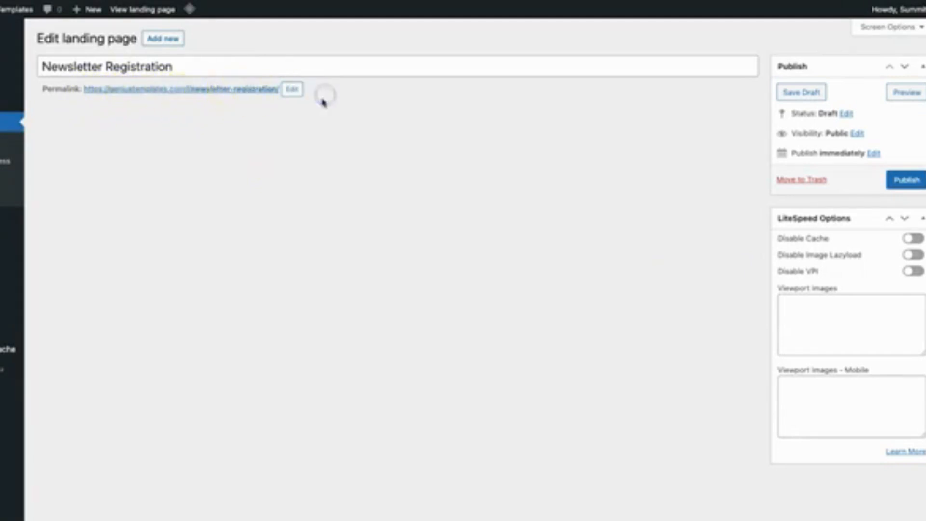
Shorten the imported landing page's permalink slug to "newsletter" and publish the page in WordPress.
key(Tab)
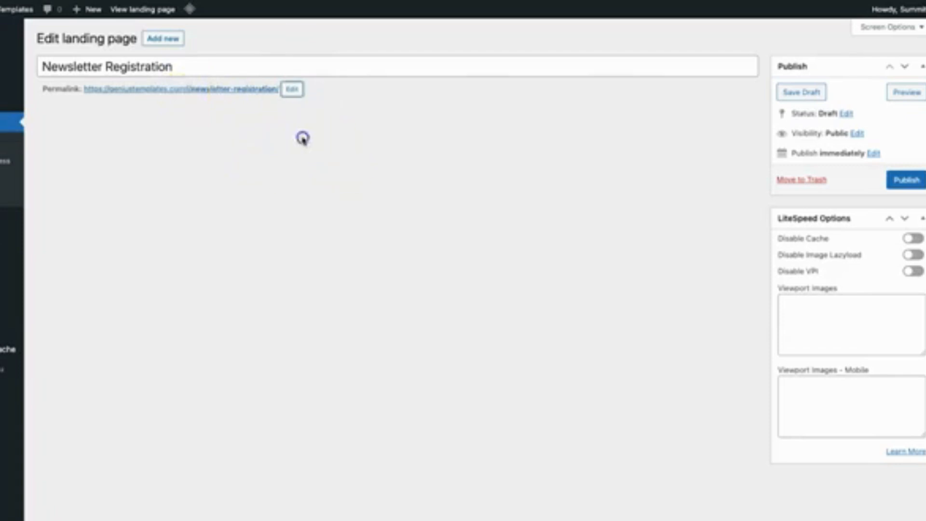
click(290, 89)
drag(234, 92, 312, 103)
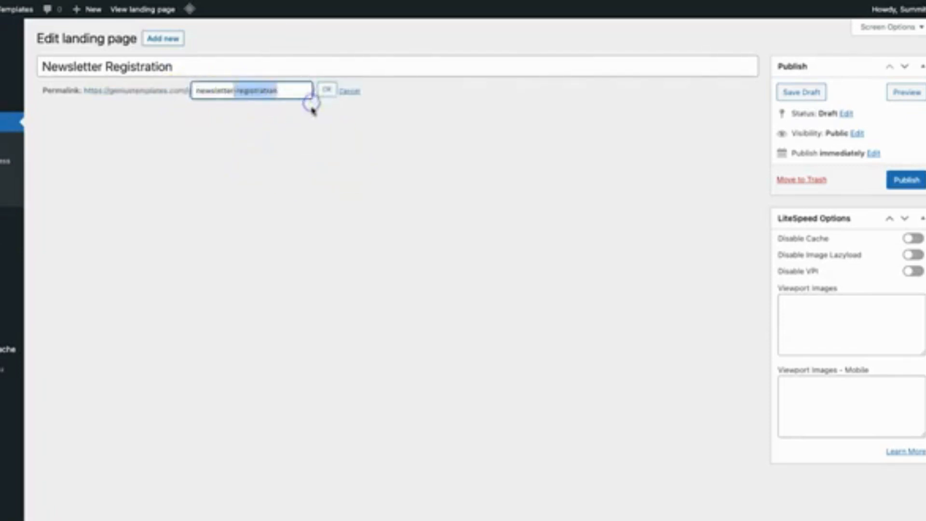
key(BackSpace)
click(326, 90)
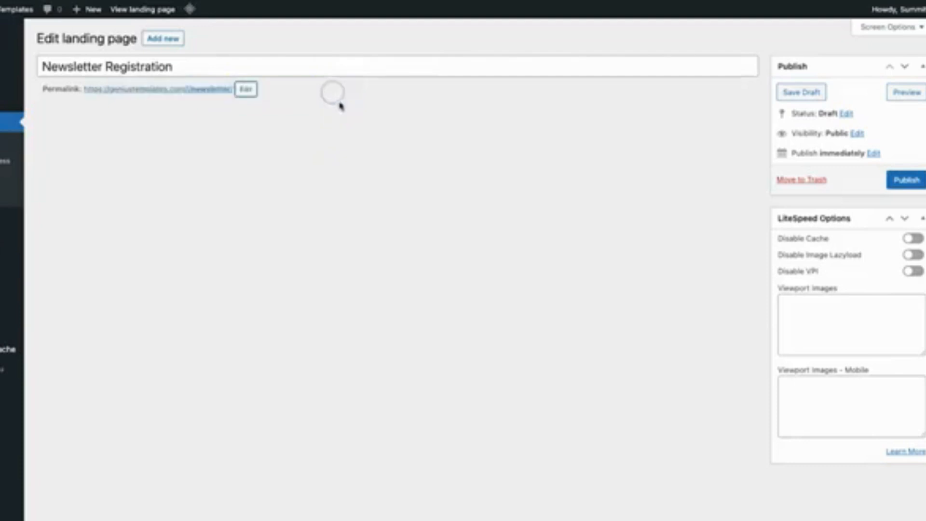
click(905, 180)
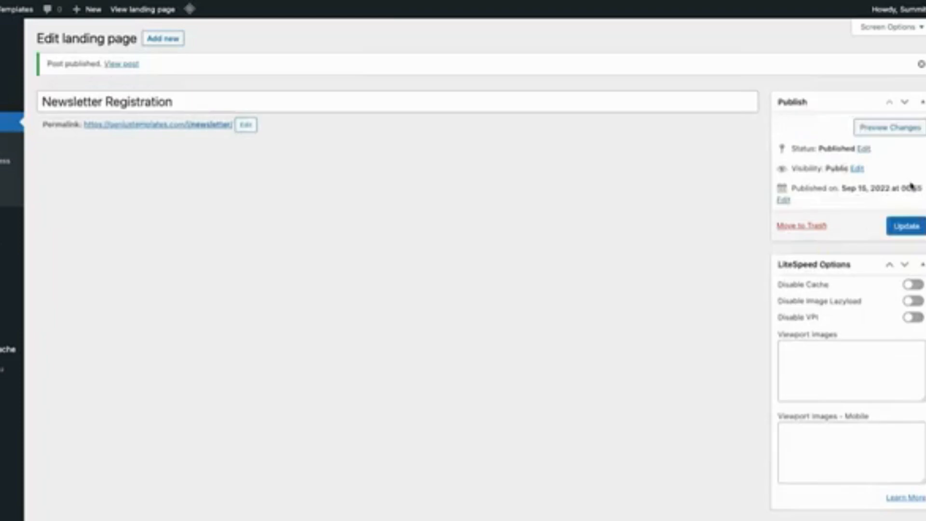
Open the WordPress-hosted landing page in a new tab and check its design and address.
right_click(128, 124)
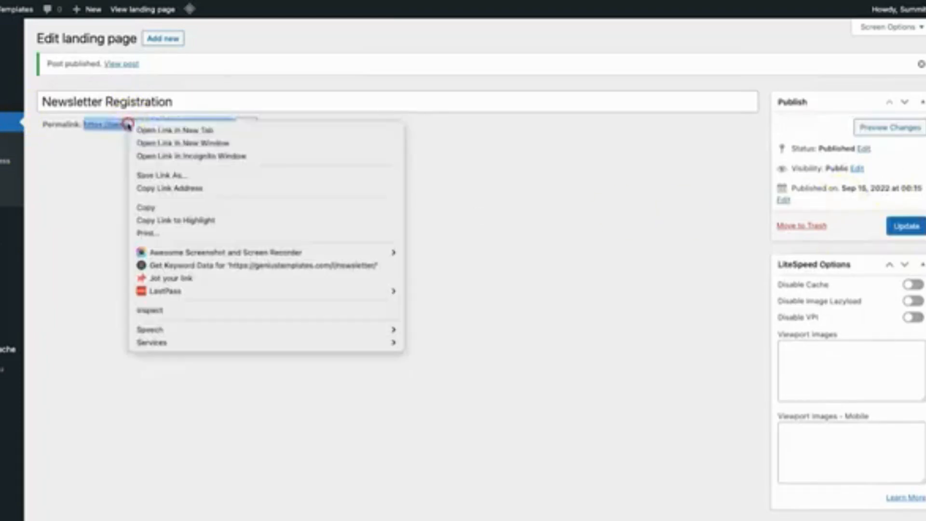
click(158, 129)
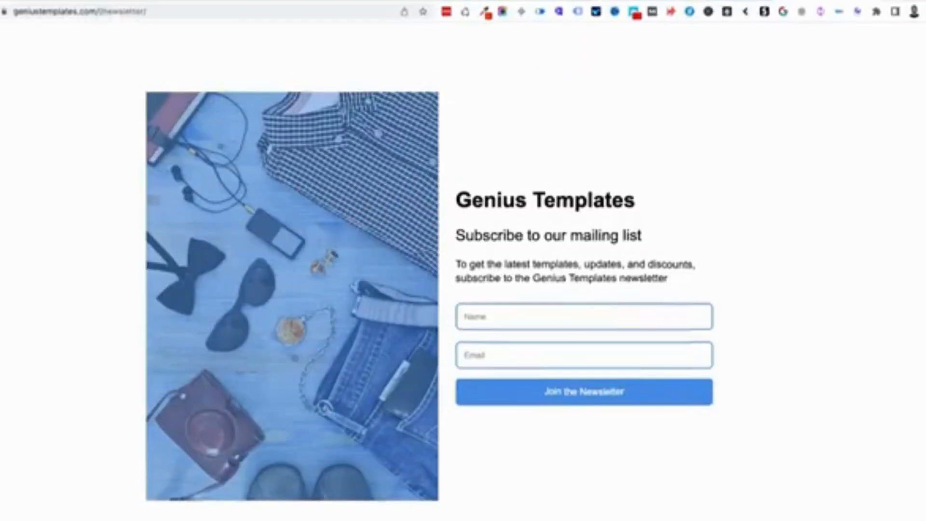
drag(17, 10, 125, 9)
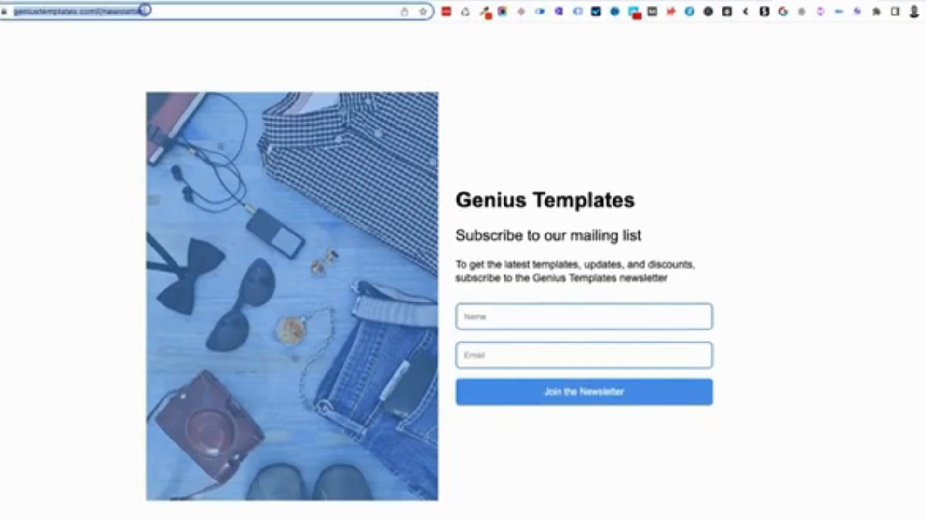
click(215, 33)
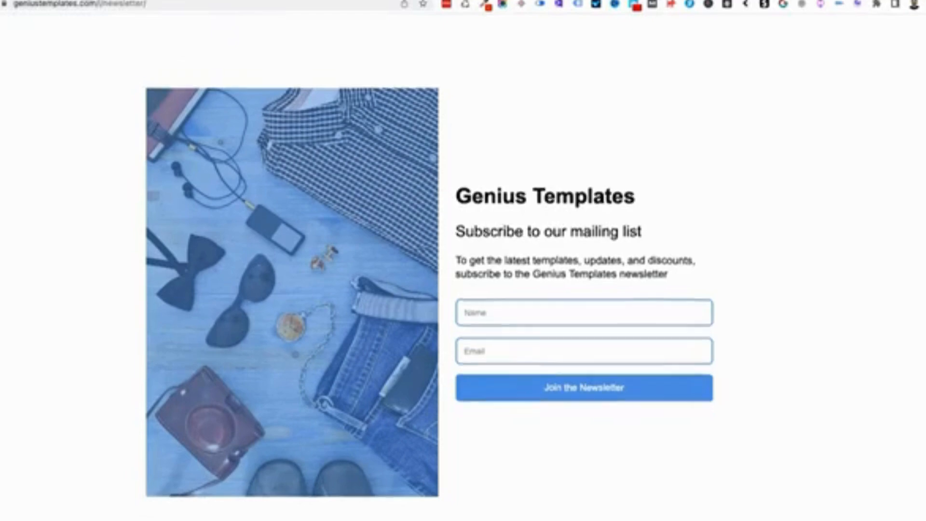
click(773, 47)
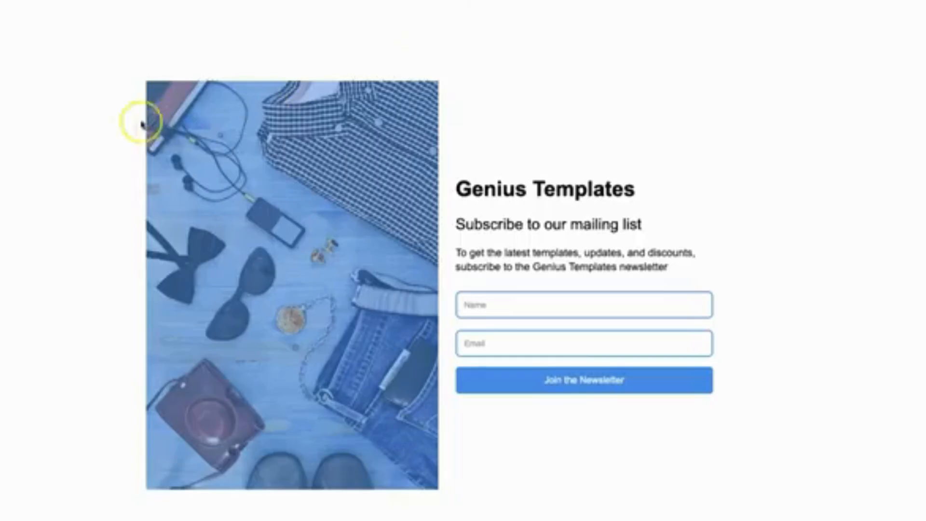
Submit a test newsletter signup on the live page with the subscriber's name and e-mail address.
right_click(85, 130)
click(94, 164)
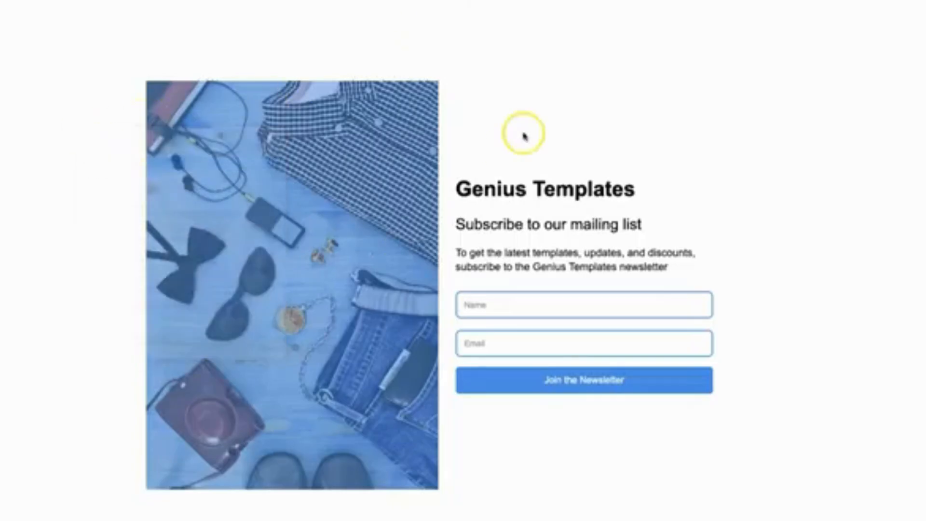
click(551, 300)
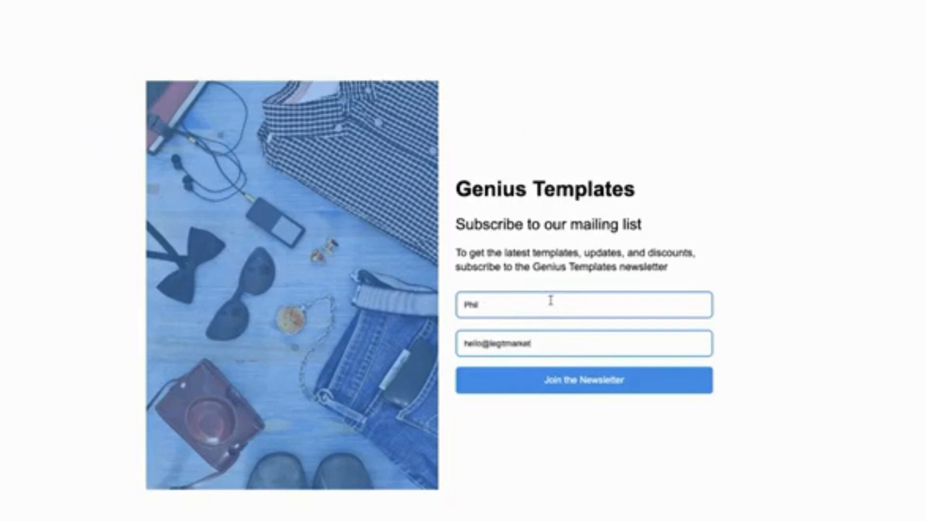
click(625, 383)
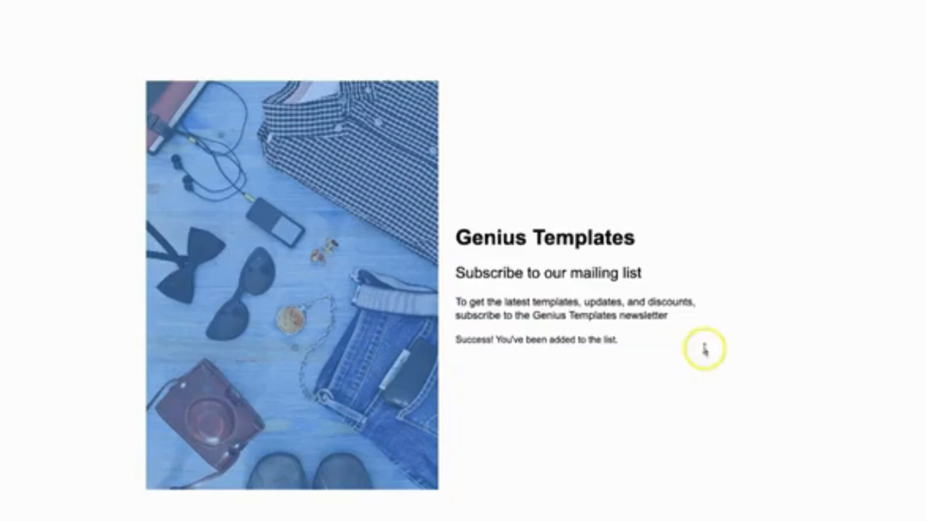
drag(457, 327, 653, 349)
click(672, 351)
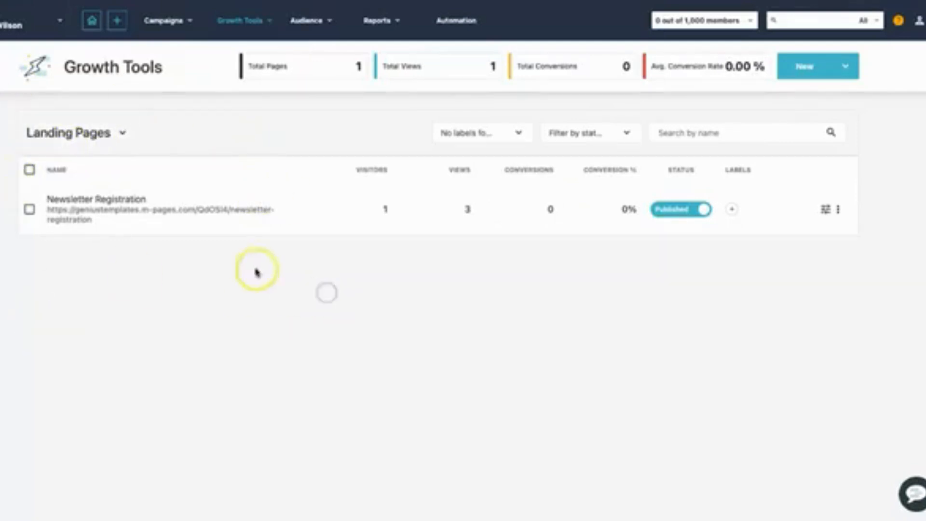
Return to Moosend and view all members of the Newsletter Subscribers email list to check the test signup.
mouse_move(283, 41)
mouse_move(296, 23)
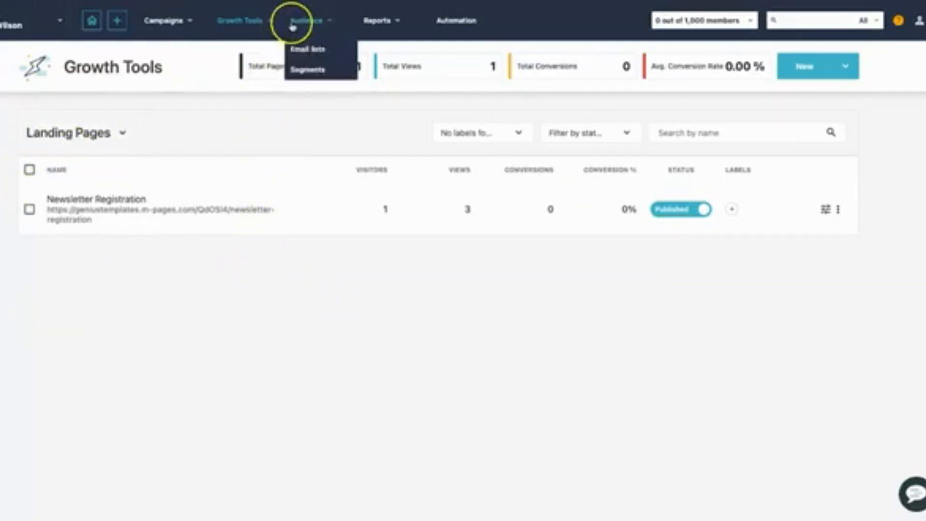
click(305, 50)
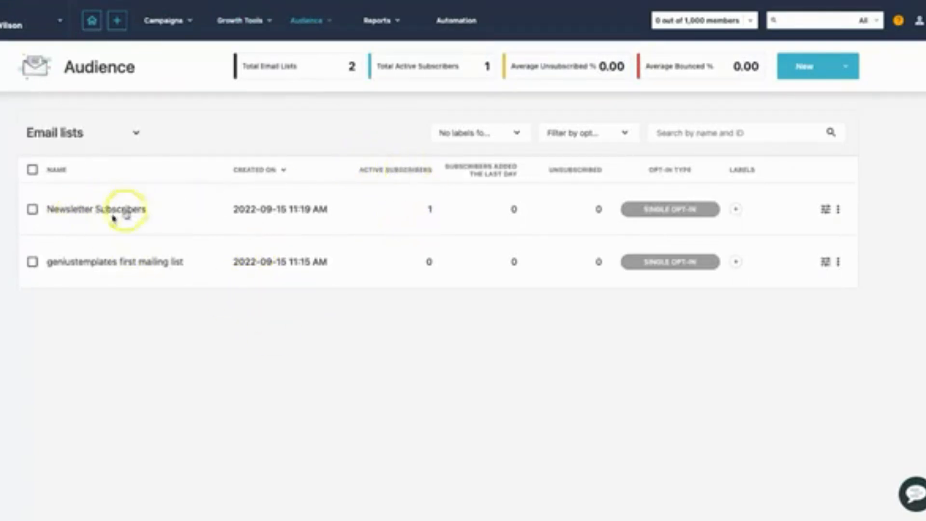
click(97, 211)
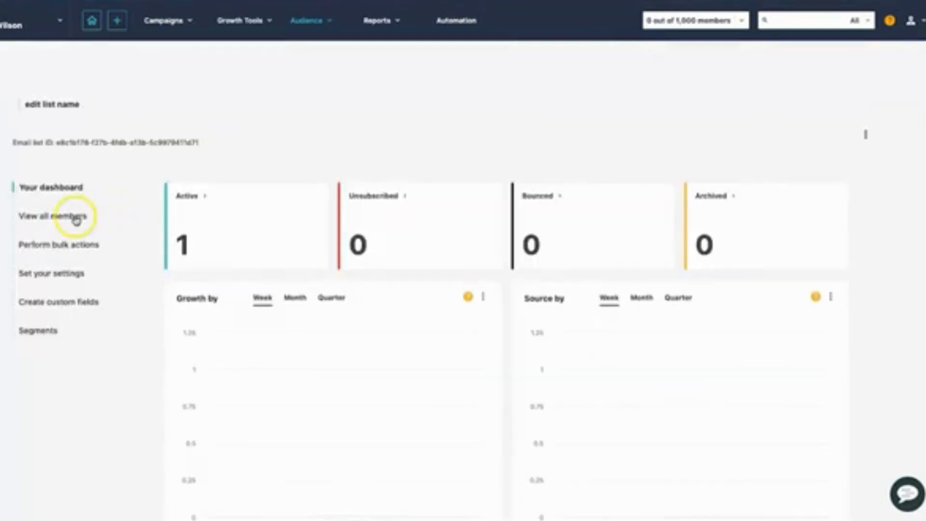
click(77, 217)
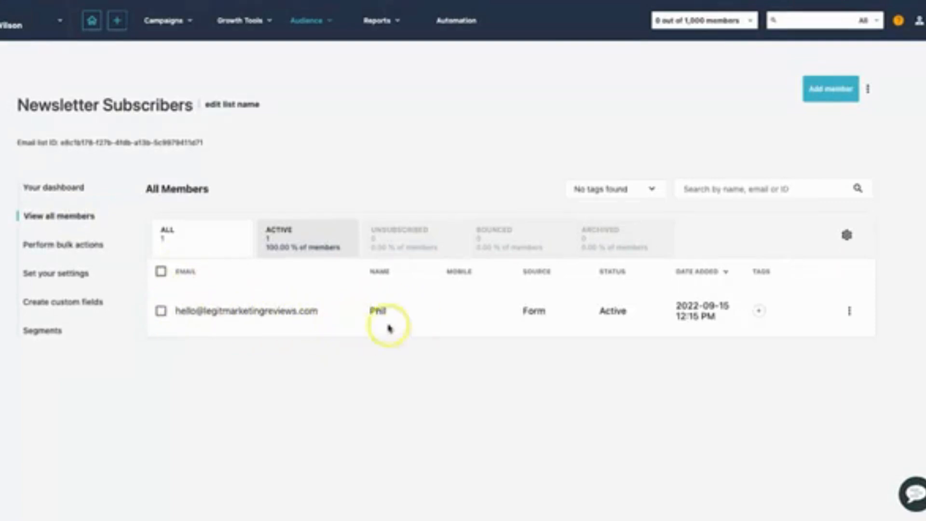
Review the Newsletter Subscribers dashboard, including its growth, source, engagement and location reports.
click(72, 188)
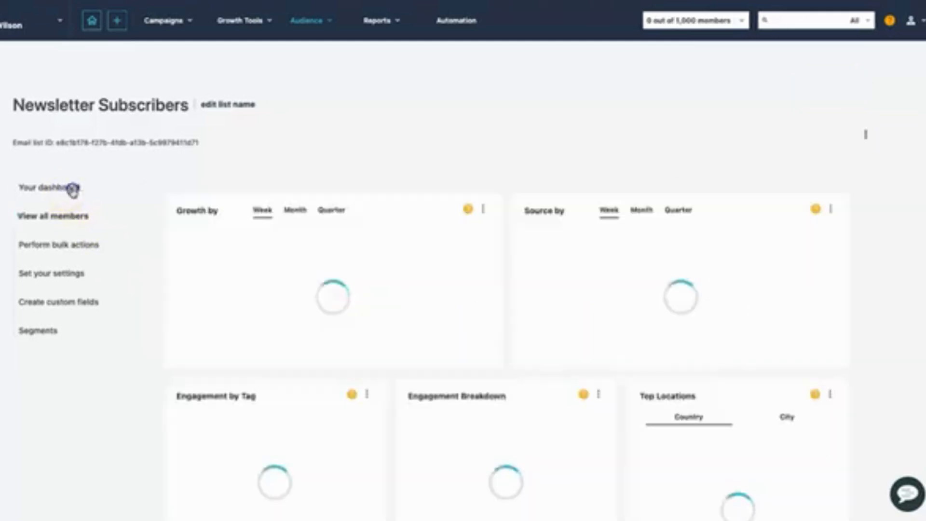
scroll(159, 226, down, 6)
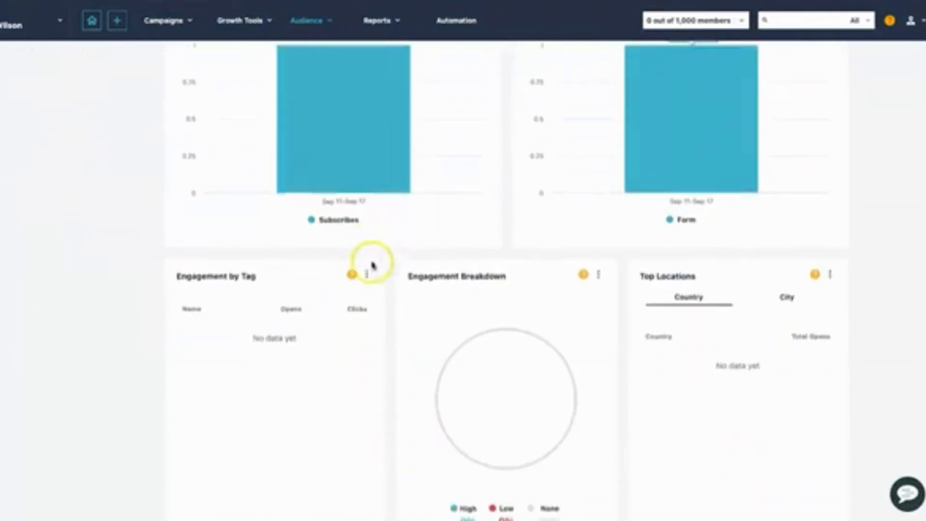
scroll(258, 320, up, 7)
scroll(323, 198, down, 3)
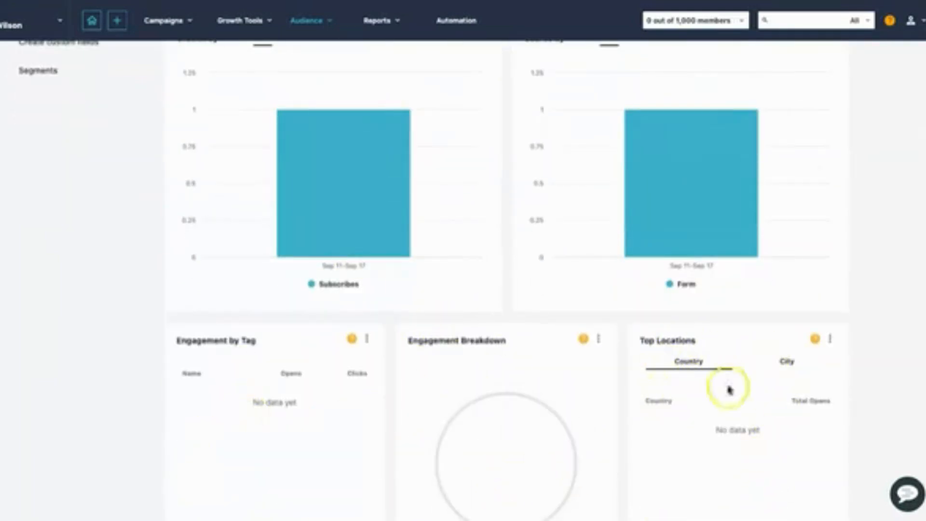
scroll(675, 374, up, 5)
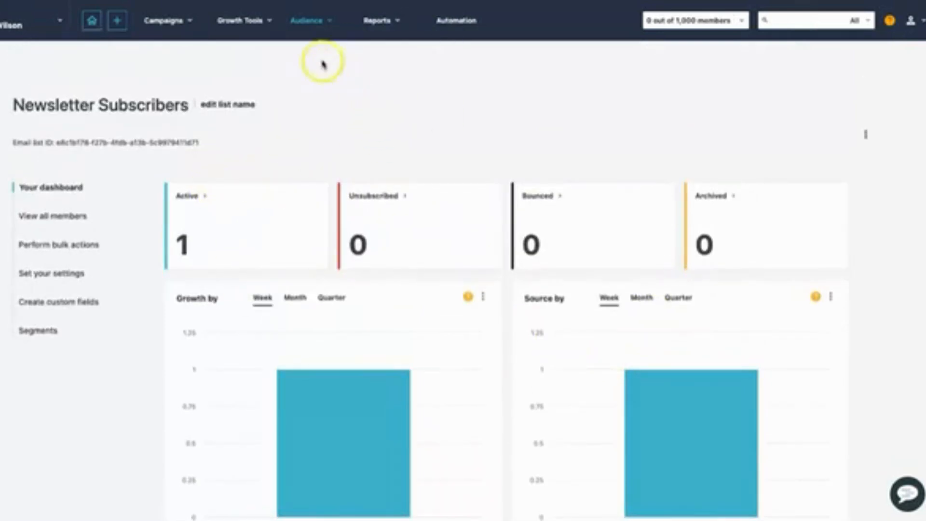
Go to the Automation area and start a new automation workflow.
click(251, 22)
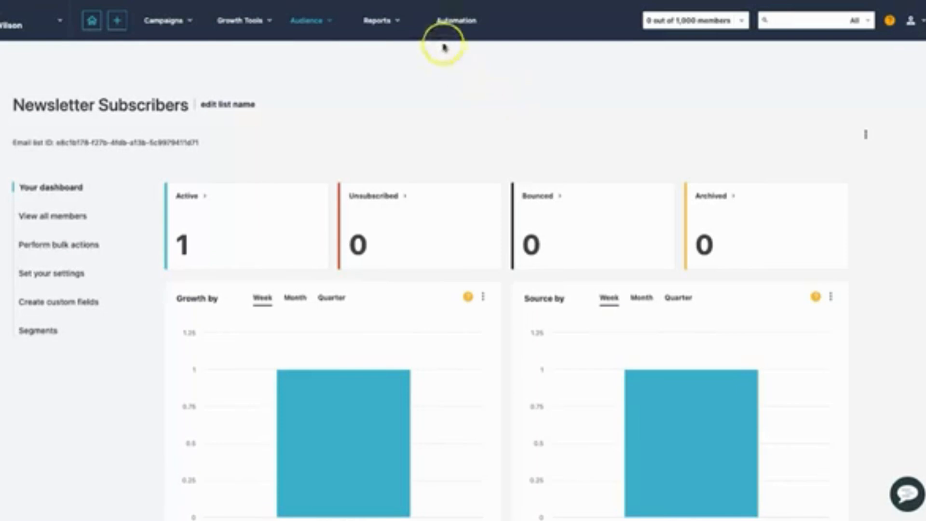
click(455, 28)
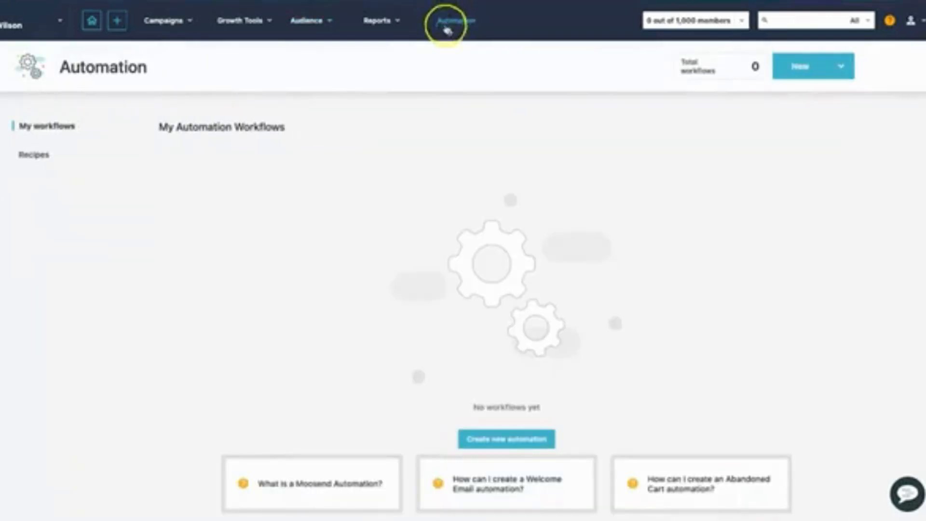
click(507, 439)
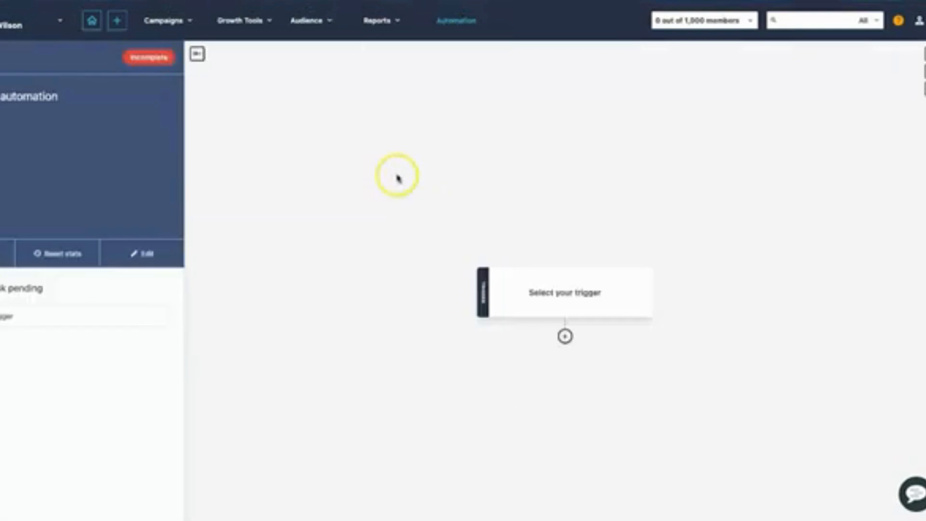
Set the automation's trigger to "When someone subscribes to a specific list" with the Newsletter Subscribers list and save it.
click(590, 295)
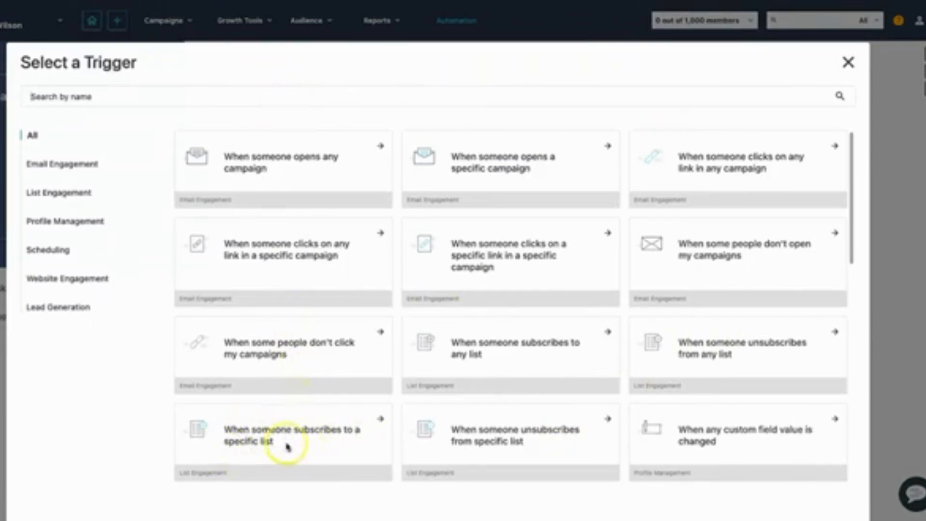
click(261, 426)
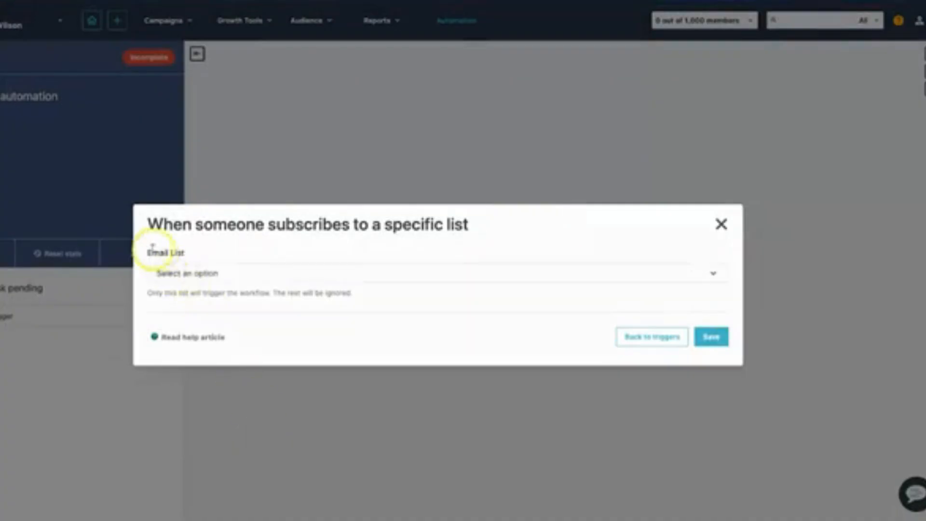
click(209, 273)
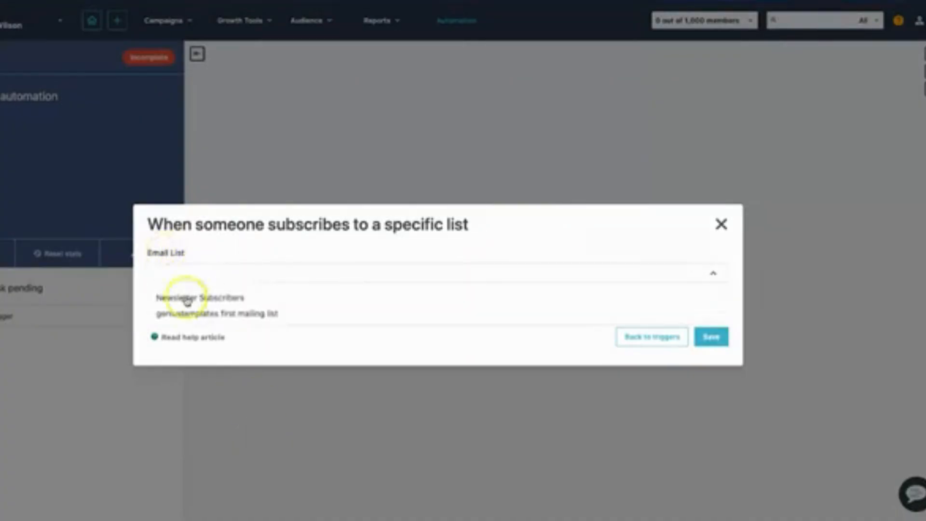
click(221, 299)
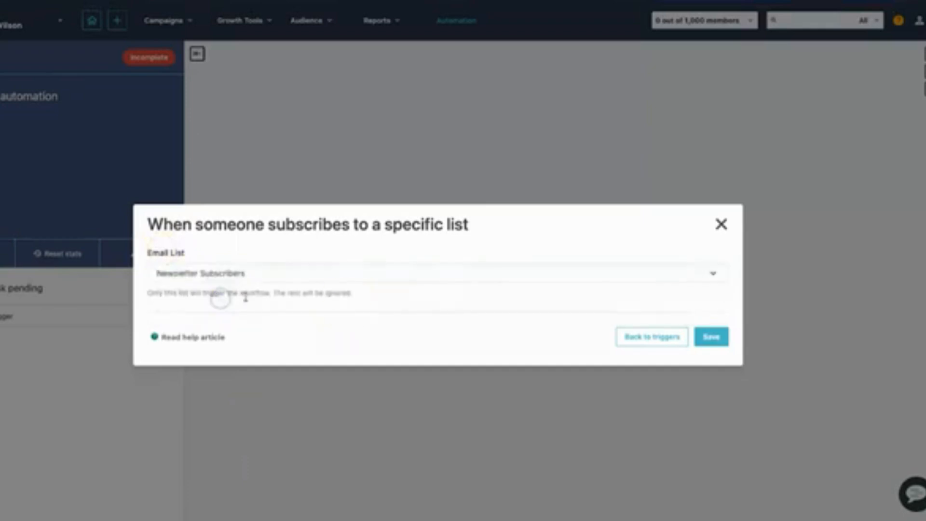
click(705, 333)
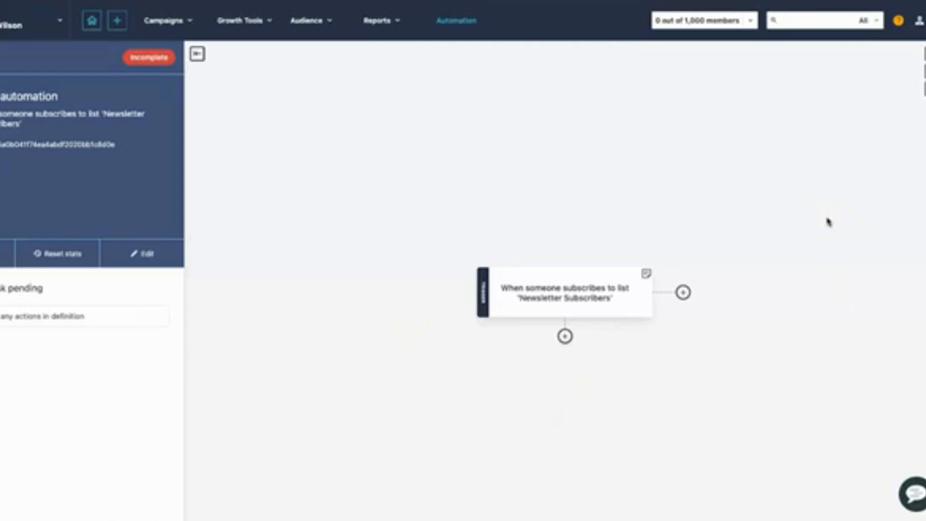
Open the account settings in a new tab and show the Senders list.
click(919, 22)
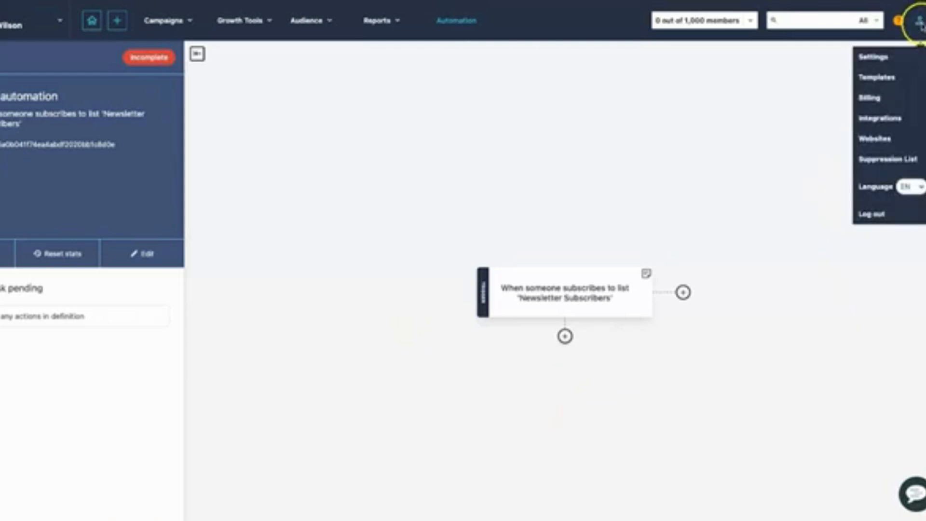
right_click(880, 60)
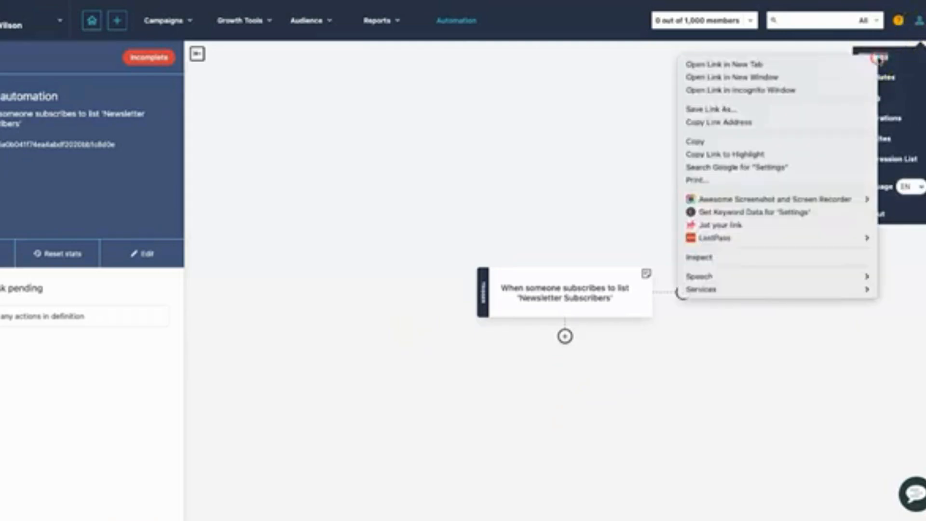
click(861, 64)
key(ctrl+Tab)
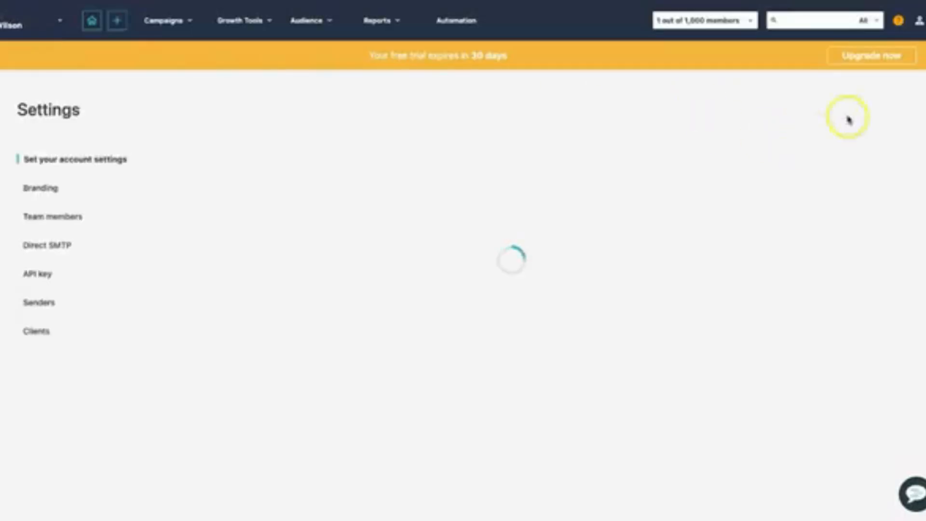
scroll(467, 205, down, 1)
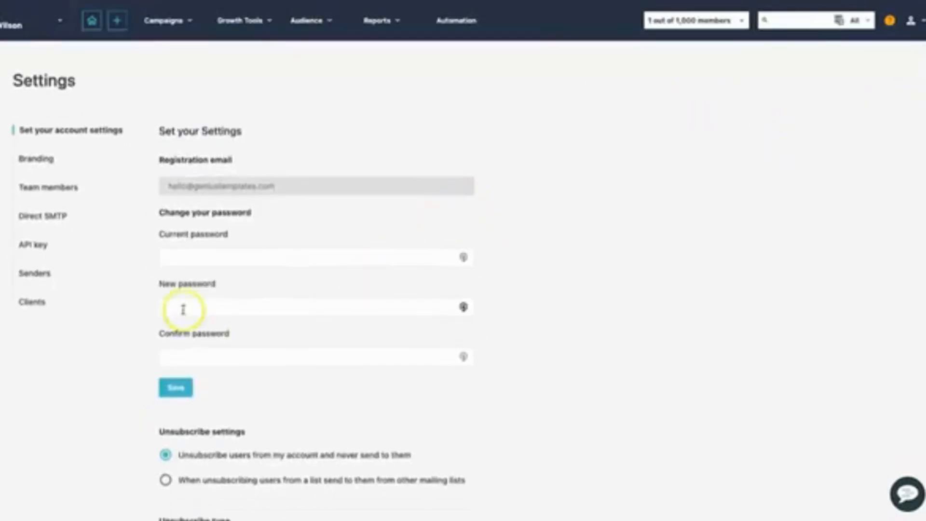
click(46, 274)
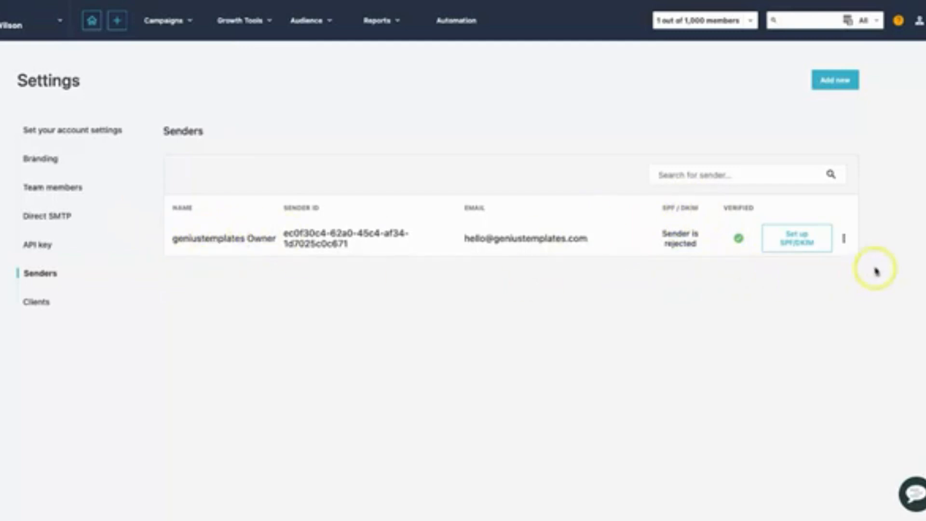
Rename the existing sender to "Genius Templates" and save the sender details.
click(844, 240)
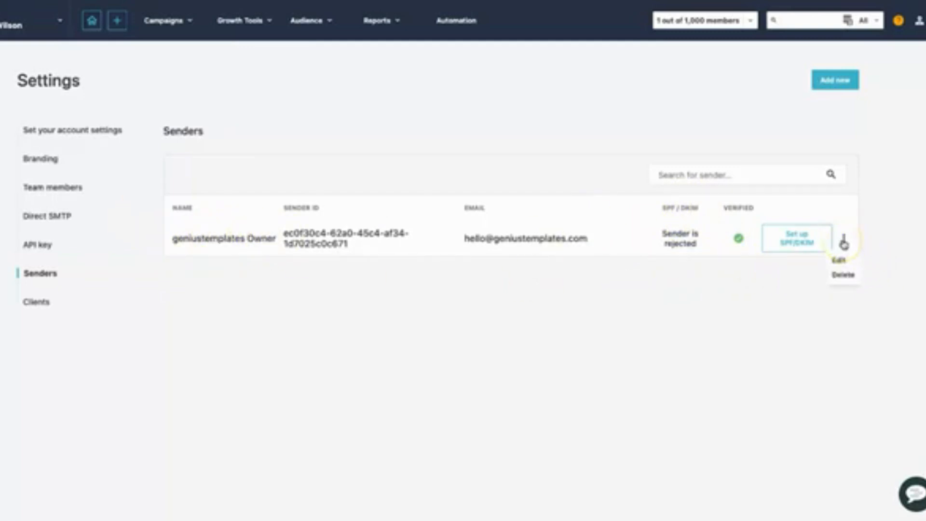
click(837, 260)
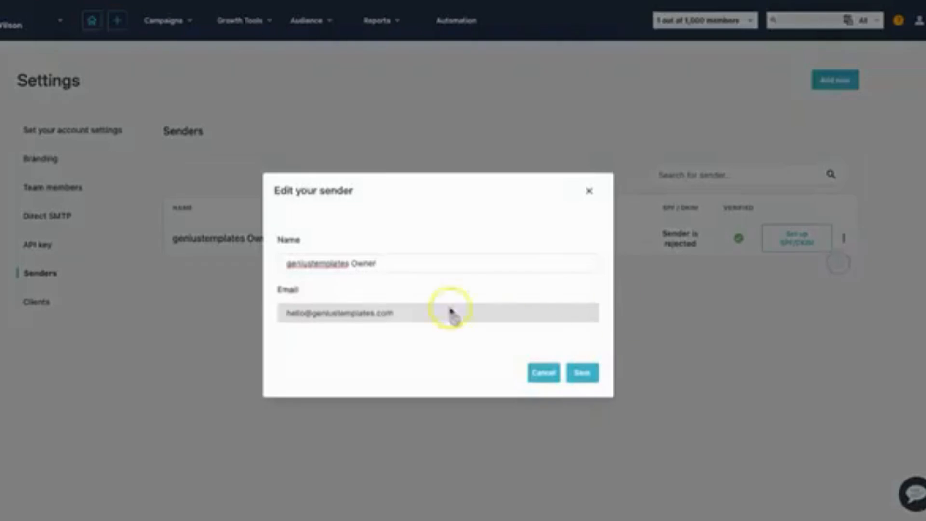
triple_click(378, 262)
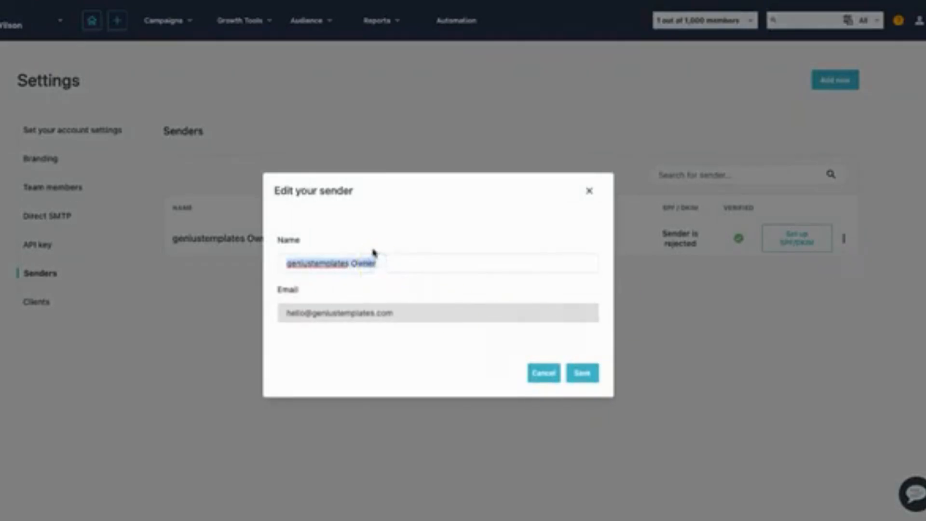
text(Ge)
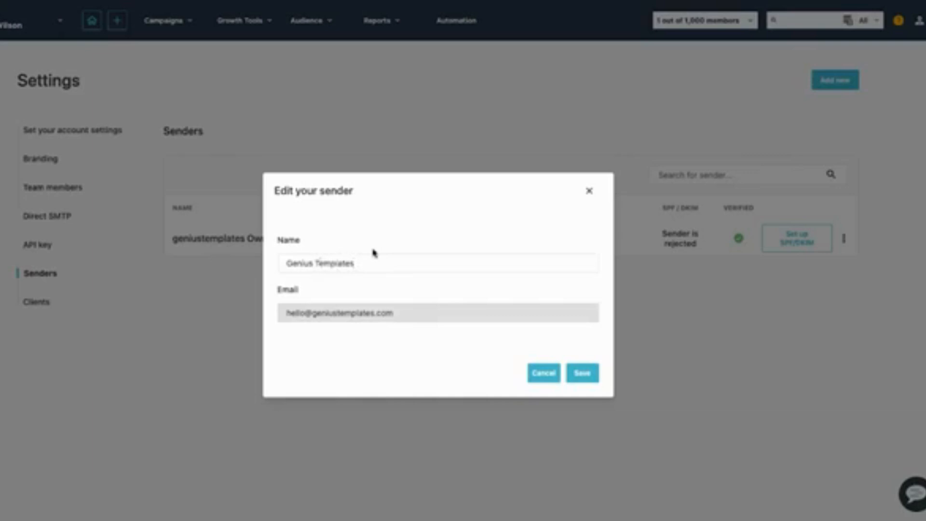
click(582, 373)
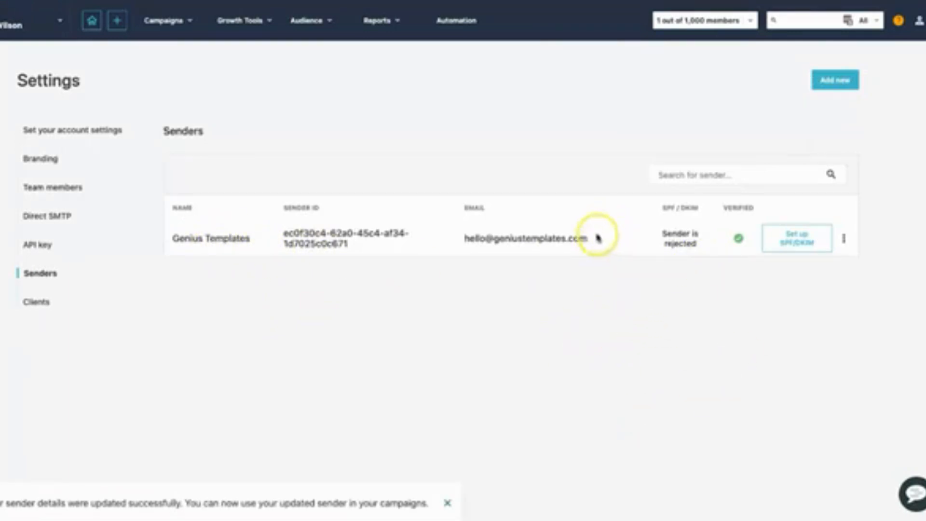
Open the SPF/DKIM setup for the Genius Templates sender and copy the DKIM TXT record name.
click(793, 242)
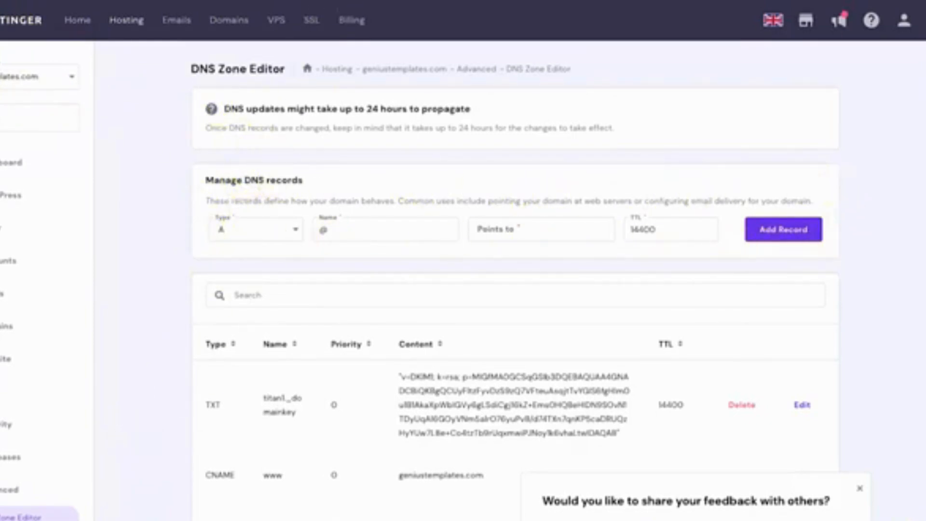
click(316, 1)
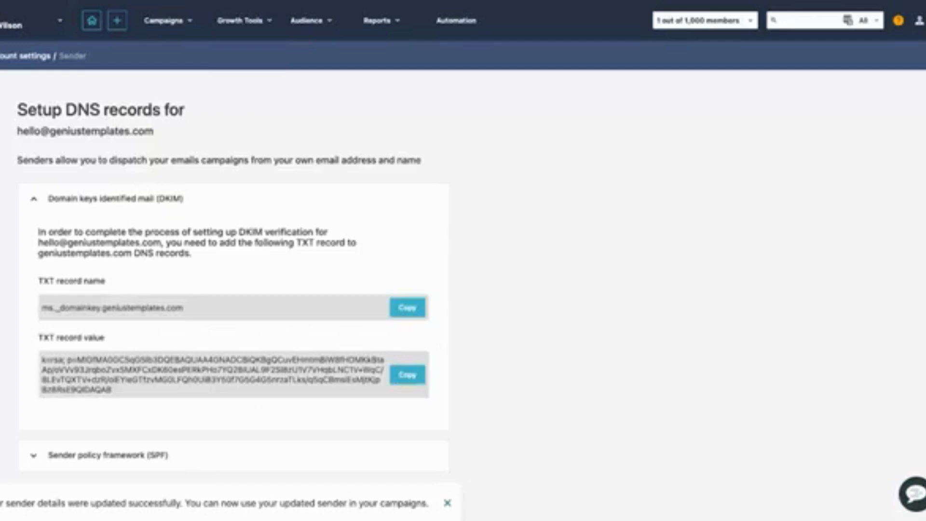
drag(38, 281, 106, 283)
click(63, 283)
triple_click(50, 282)
triple_click(258, 302)
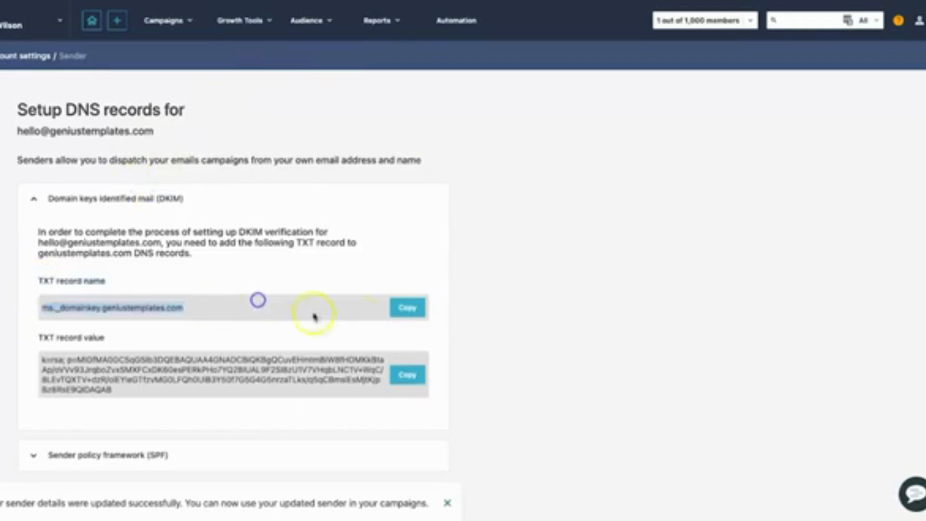
click(417, 309)
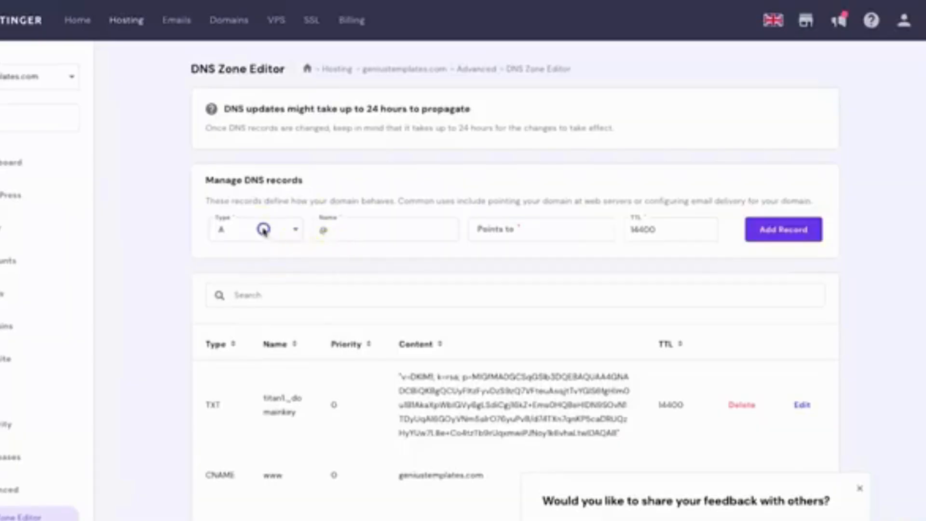
Switch to Hostinger's DNS Zone Editor, set the new record's type to TXT and paste ms._domainkey.geniustemplates.com as its name.
click(262, 229)
click(244, 406)
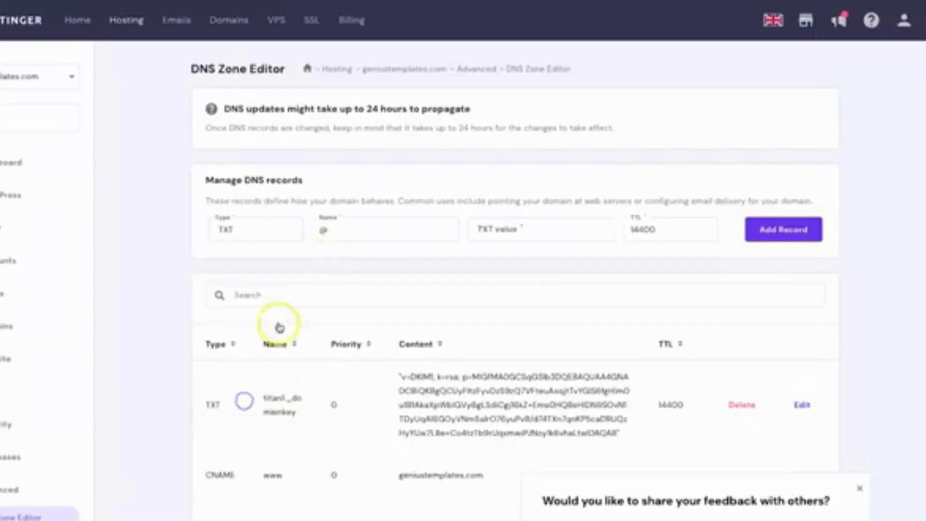
double_click(335, 230)
key(ctrl+v)
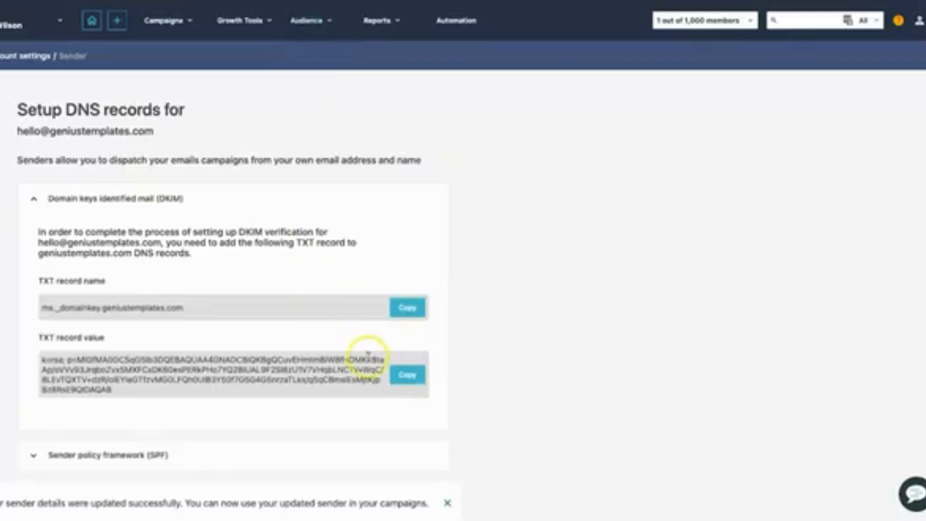
Copy the DKIM TXT record value from Moosend, paste it as the TXT value in Hostinger and add the record.
click(408, 376)
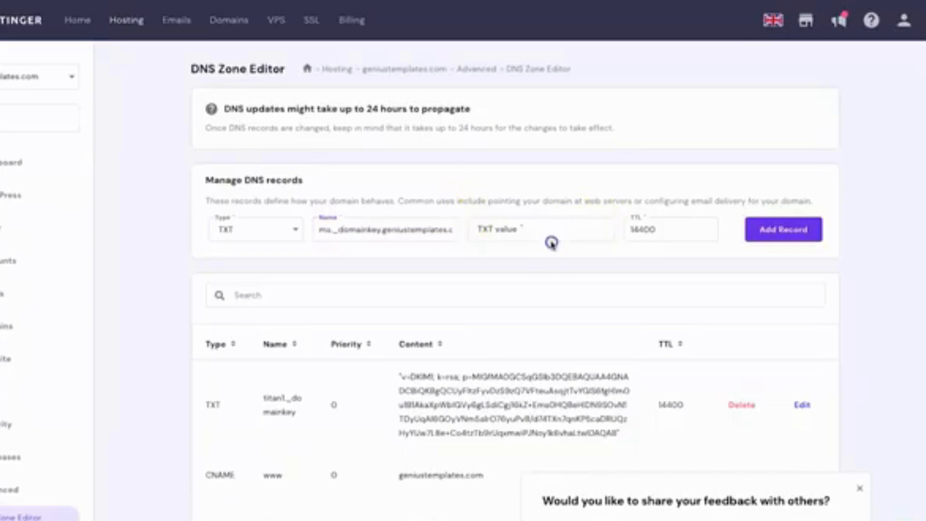
click(552, 233)
key(ctrl+v)
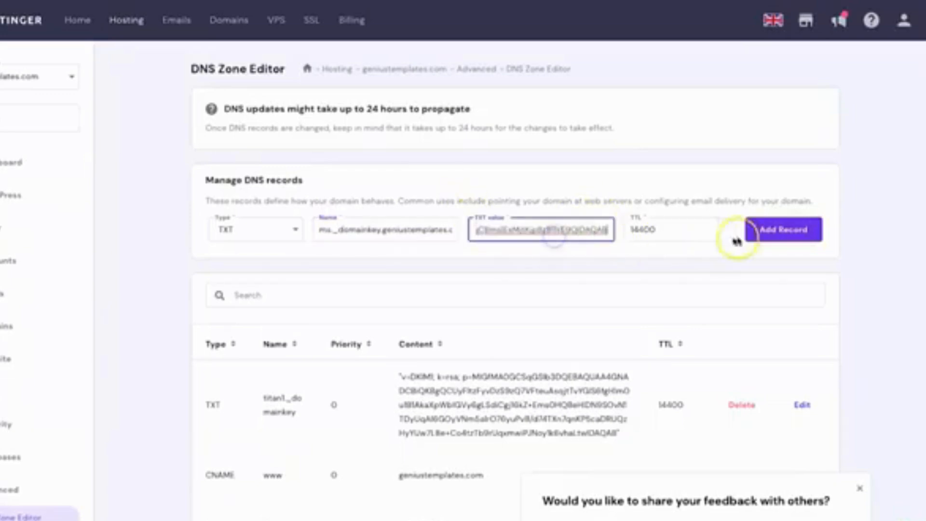
click(769, 239)
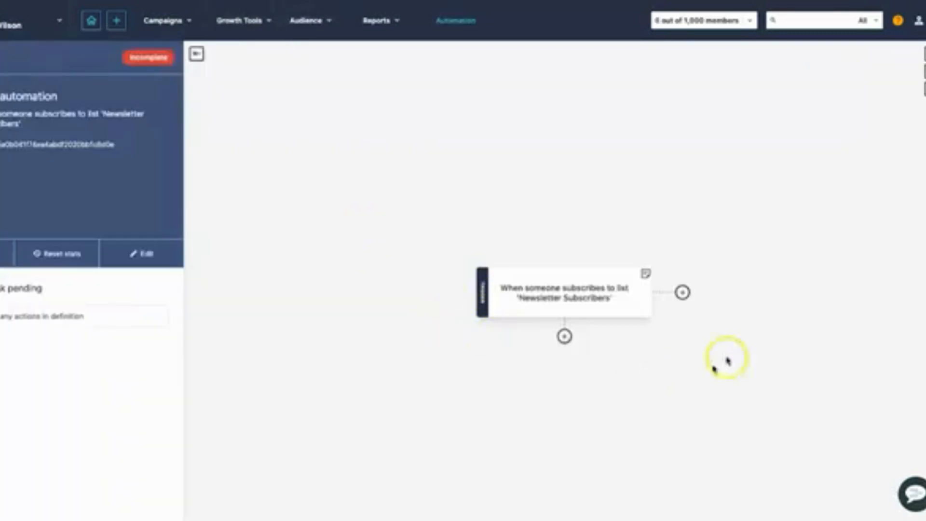
Add a "Then send email campaign" action below the Moosend automation trigger with the subject "Welcome to the Genius Templates Newsletter".
click(564, 336)
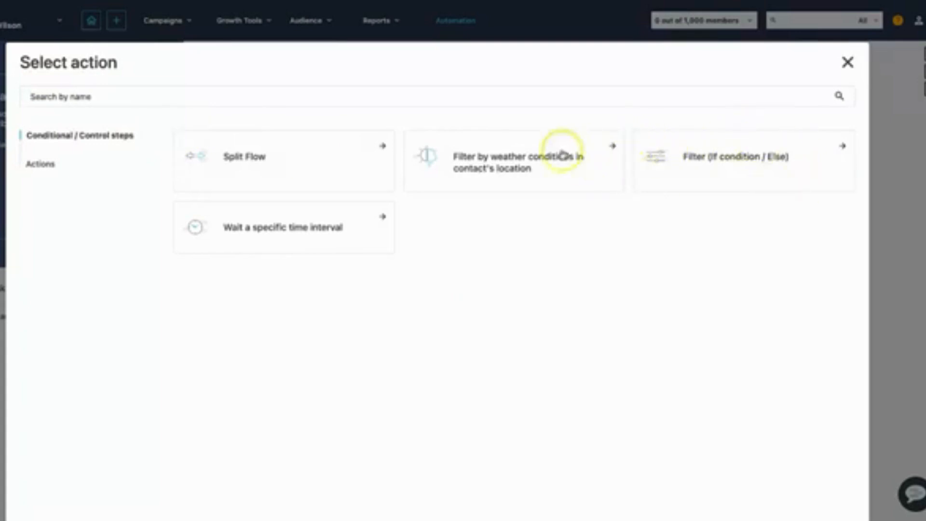
click(44, 164)
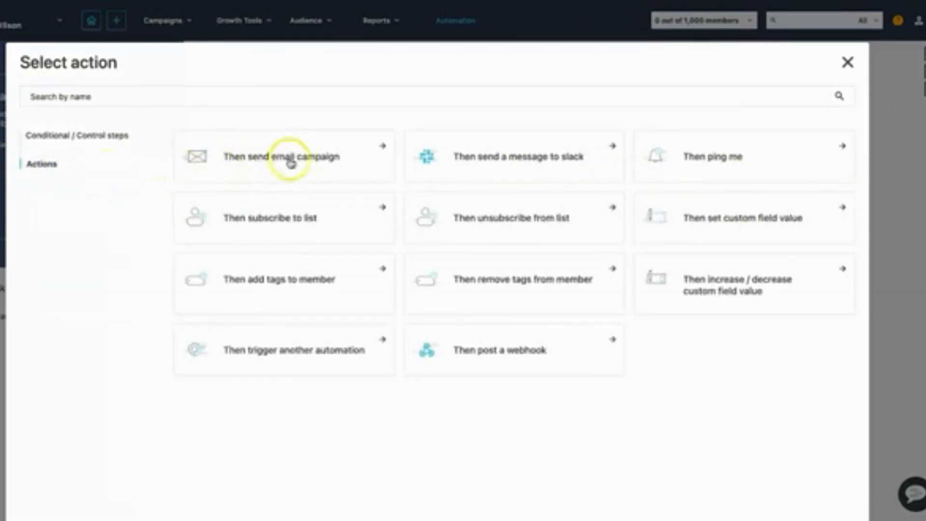
click(311, 159)
click(245, 183)
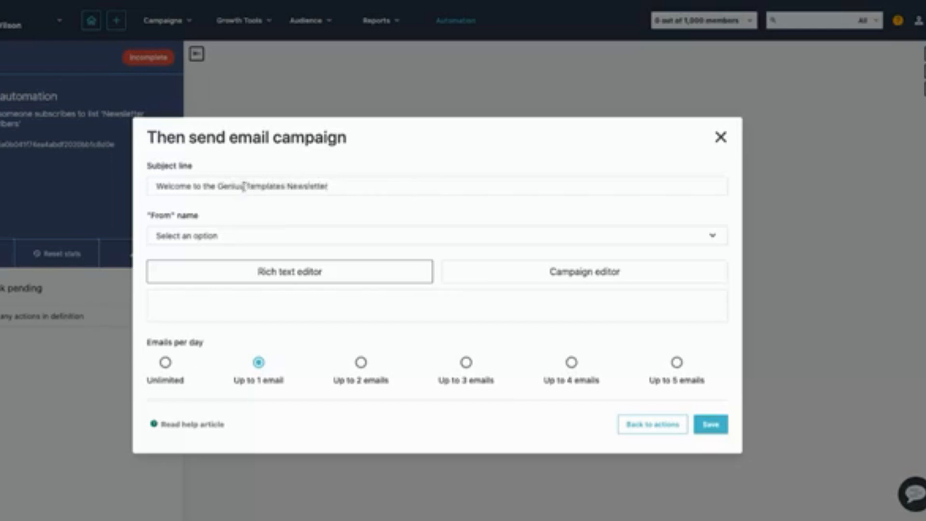
Choose Genius Templates as the email's "From" name and select the Campaign editor for its content.
click(149, 215)
click(196, 241)
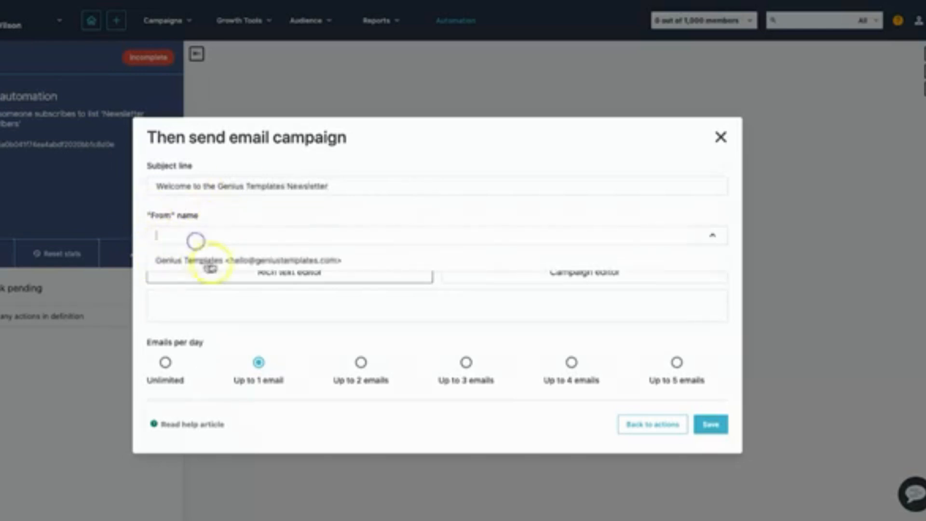
click(193, 261)
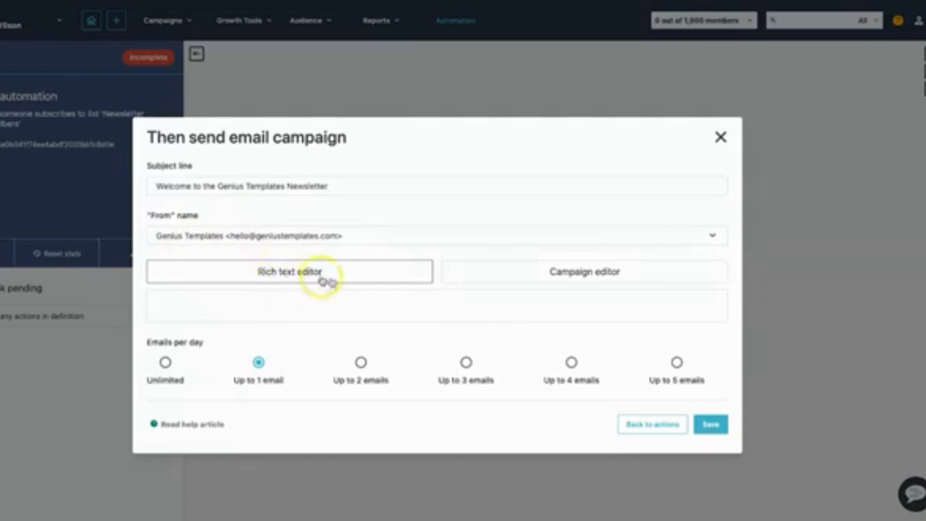
click(367, 298)
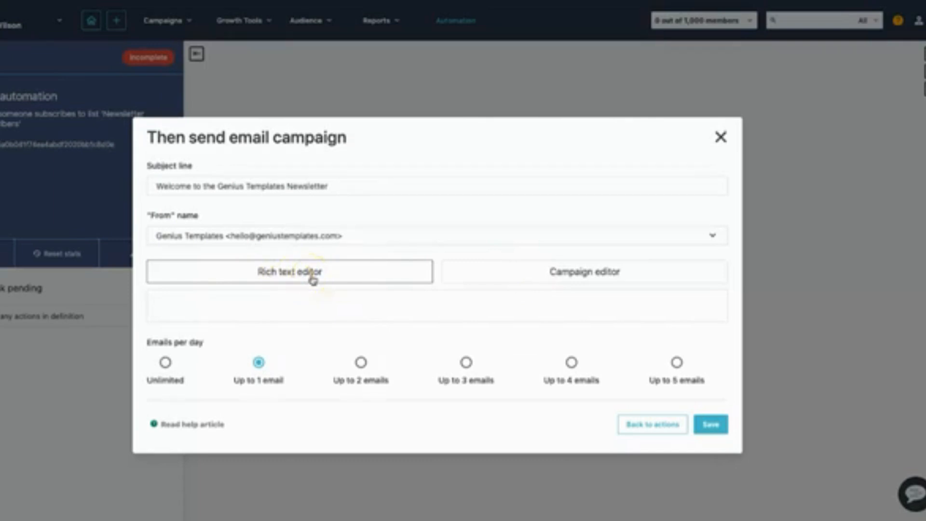
click(602, 271)
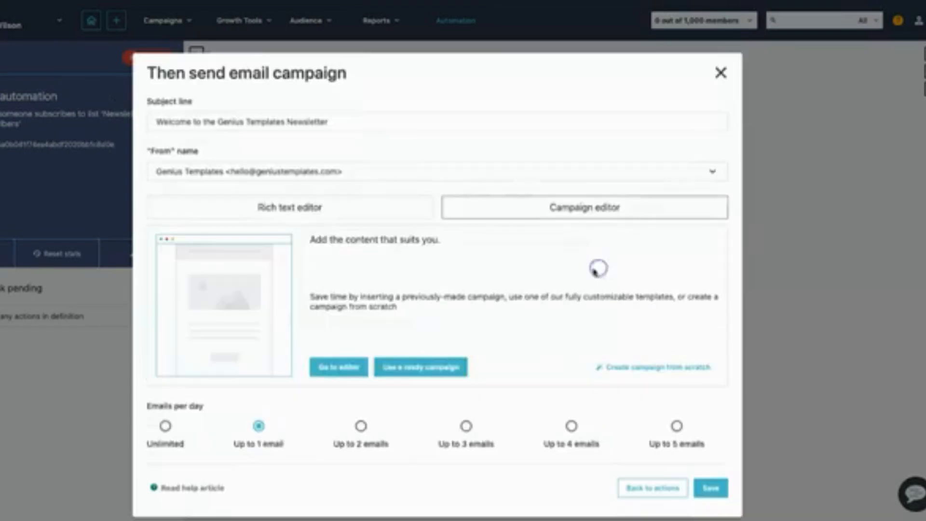
Open the welcome email's content in the campaign editor and bring up the template library.
click(333, 362)
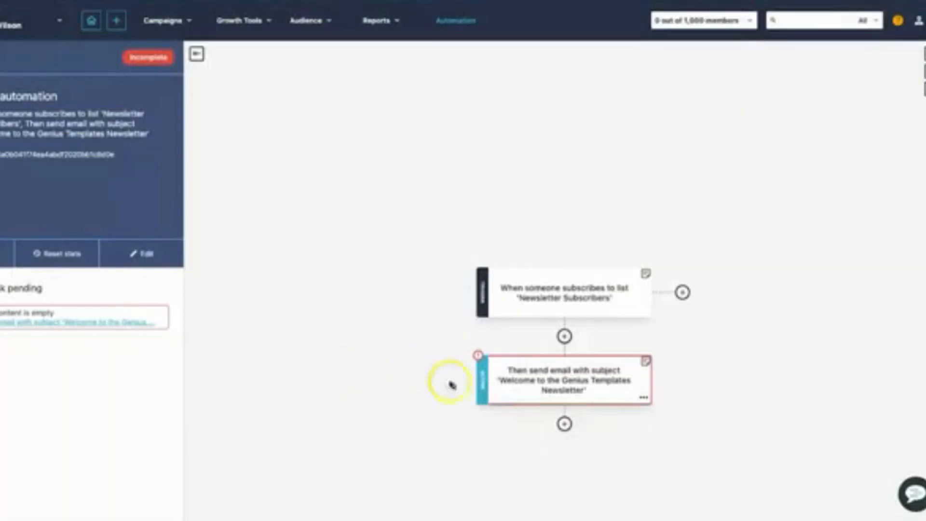
click(525, 381)
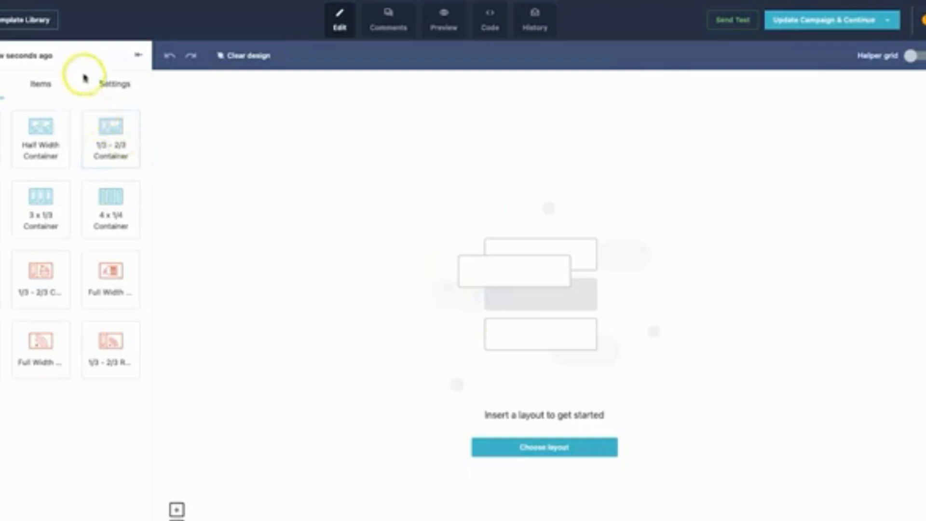
click(29, 23)
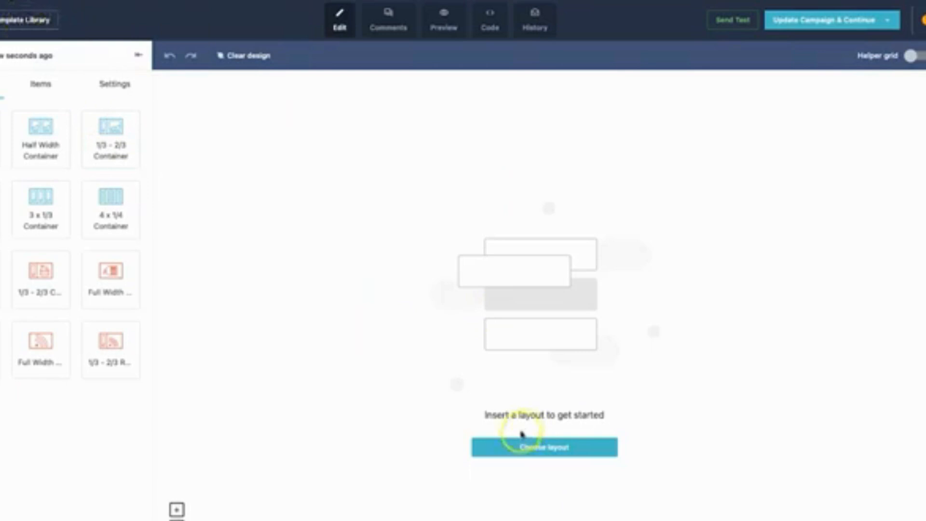
click(27, 24)
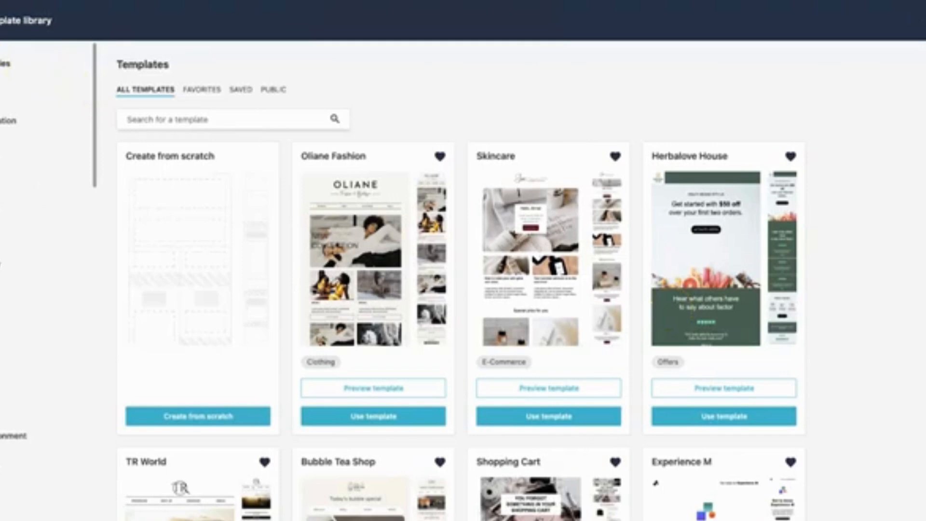
Browse the template library and apply the Experience M template to the welcome email.
scroll(7, 263, down, 10)
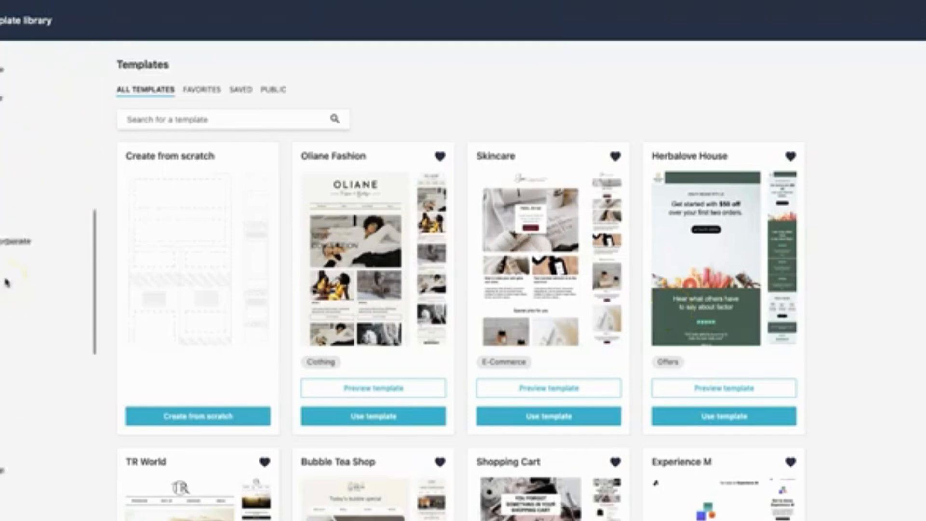
scroll(4, 295, down, 3)
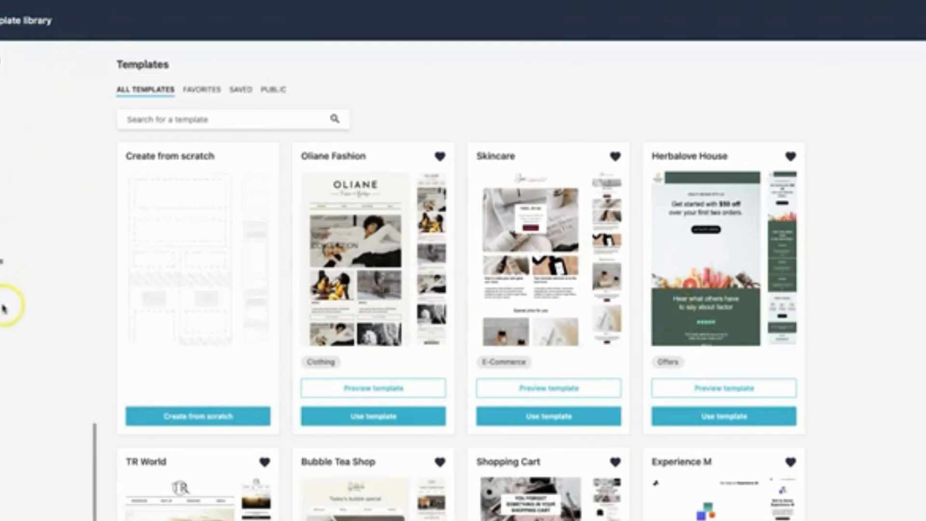
scroll(6, 436, up, 12)
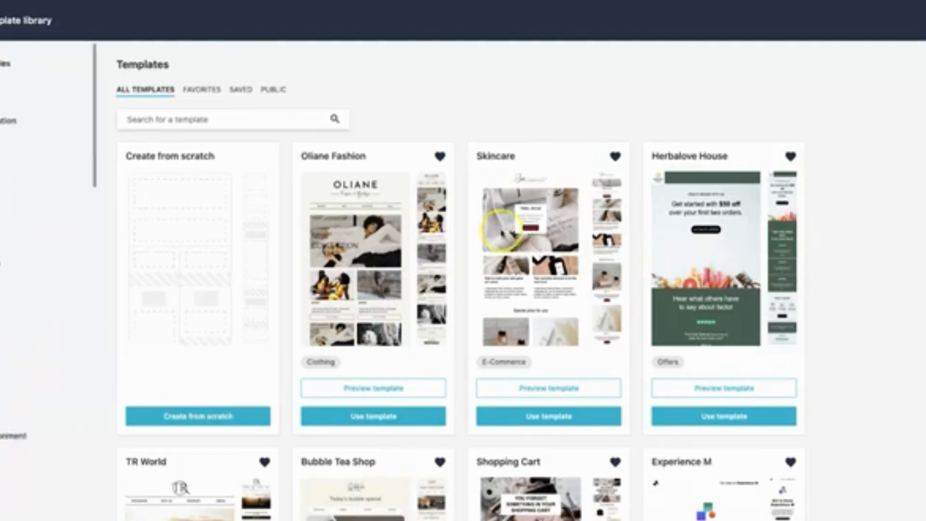
scroll(724, 313, down, 3)
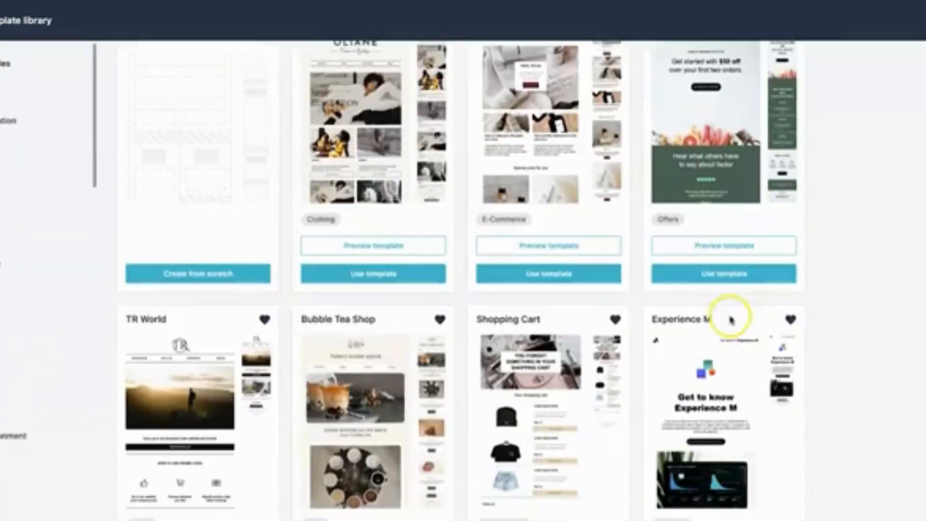
scroll(665, 371, down, 5)
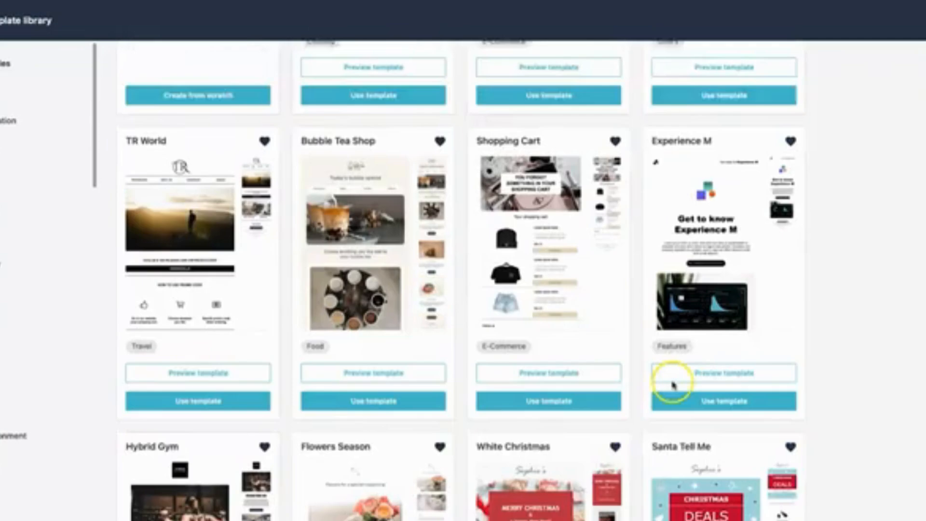
scroll(437, 376, up, 2)
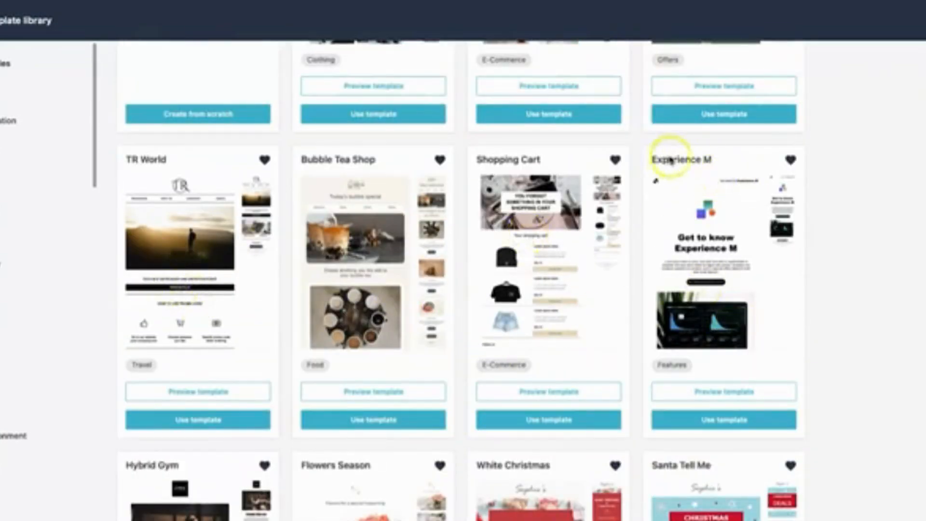
click(720, 420)
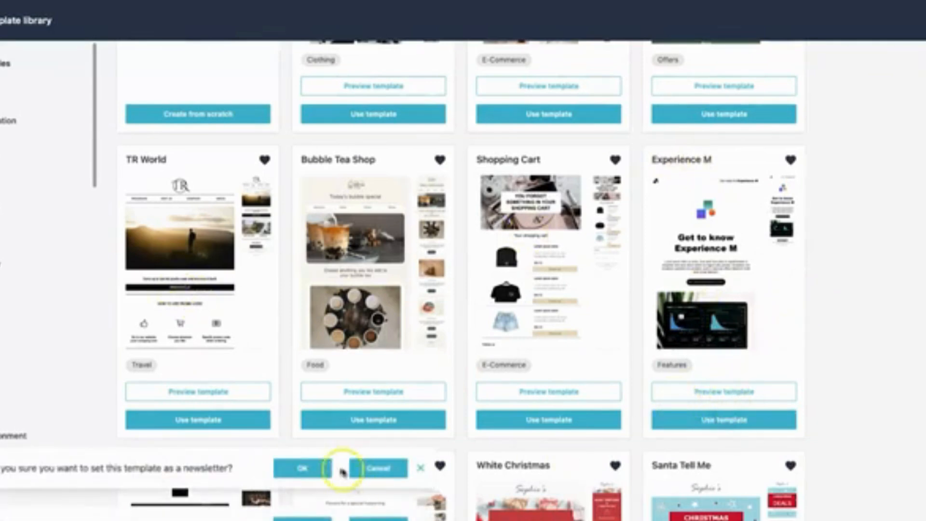
click(324, 468)
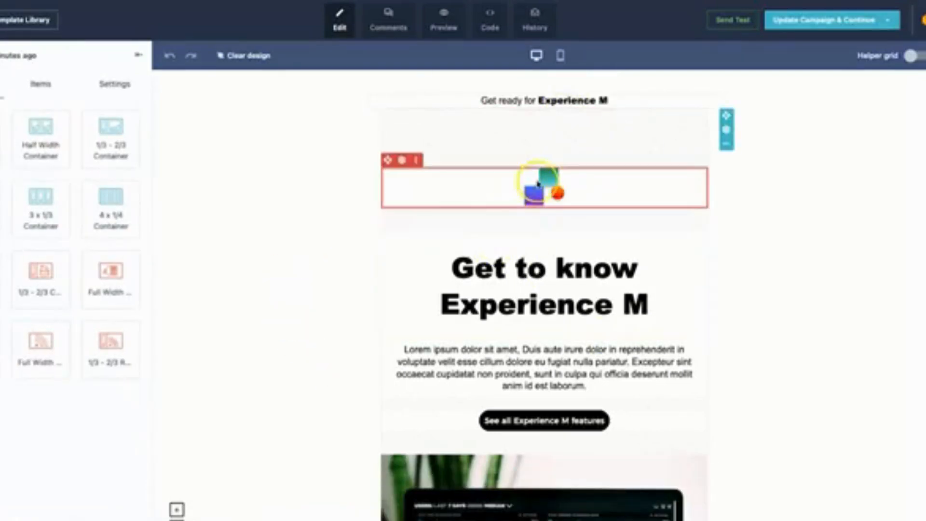
Remove the dashboard image below the "See all Experience M features" button and turn off further removal confirmations.
scroll(517, 265, down, 5)
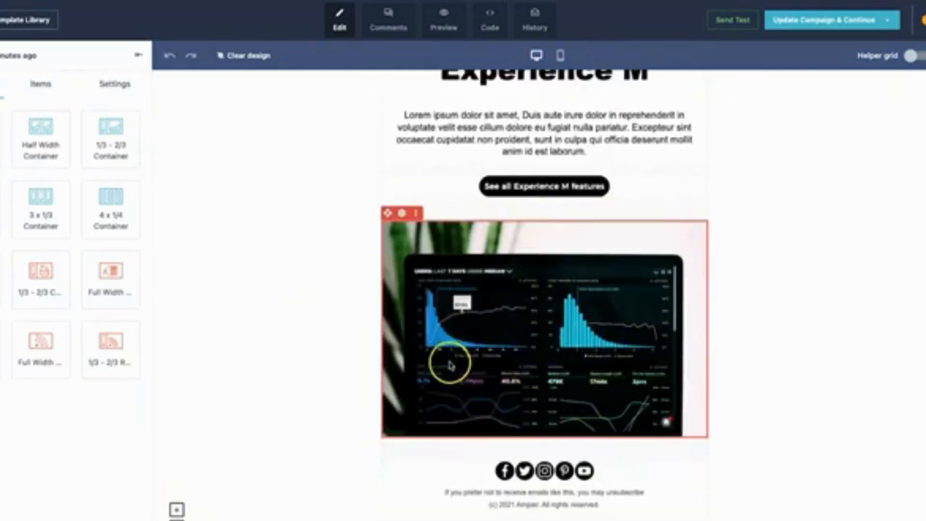
scroll(449, 371, up, 5)
scroll(450, 377, down, 4)
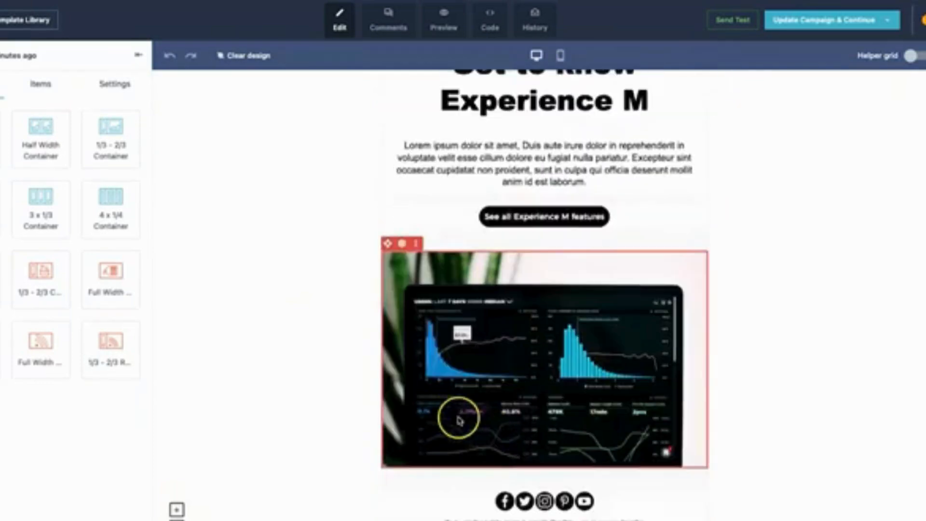
click(428, 244)
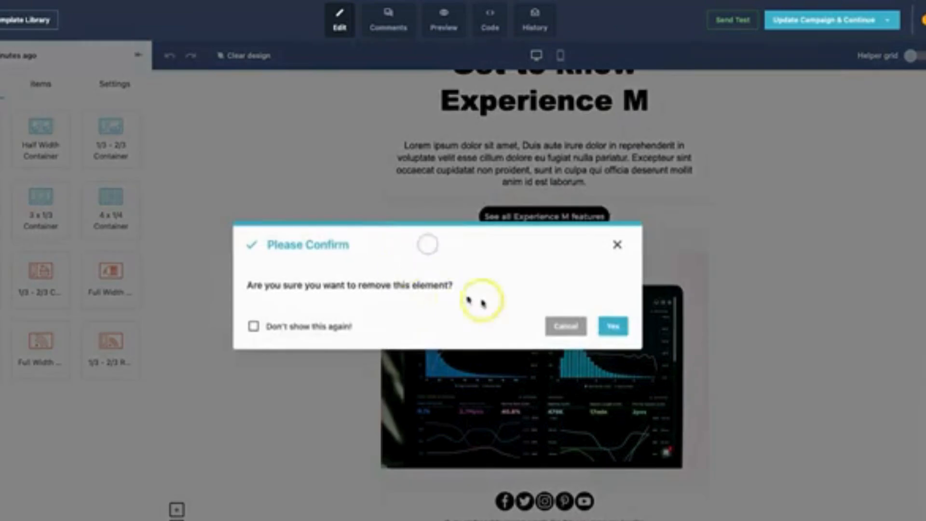
click(298, 327)
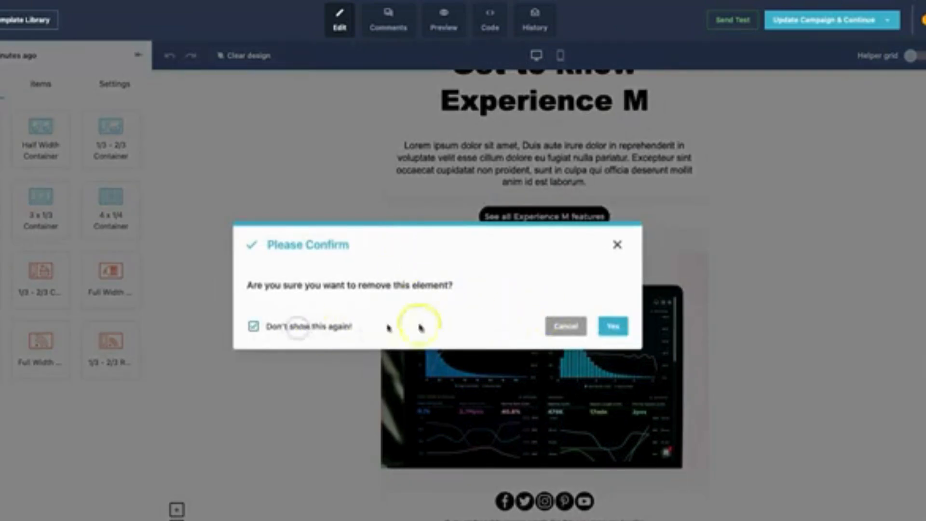
click(613, 326)
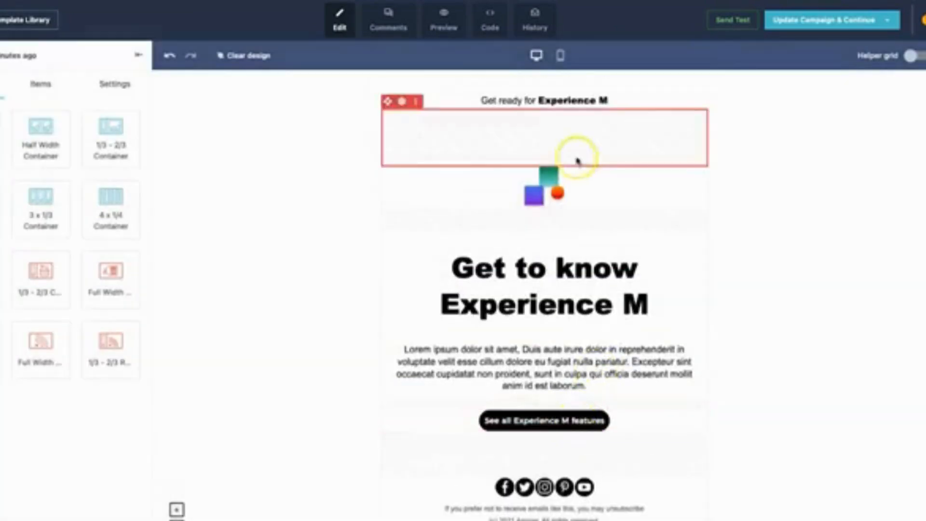
Delete the logo, the blank element beneath it and the "Get ready for Experience M" header row with its container.
click(431, 161)
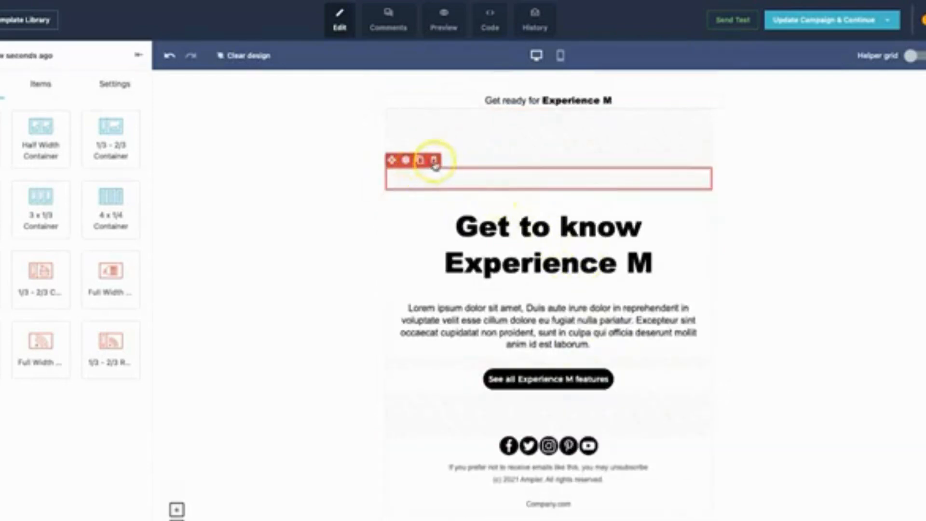
click(433, 160)
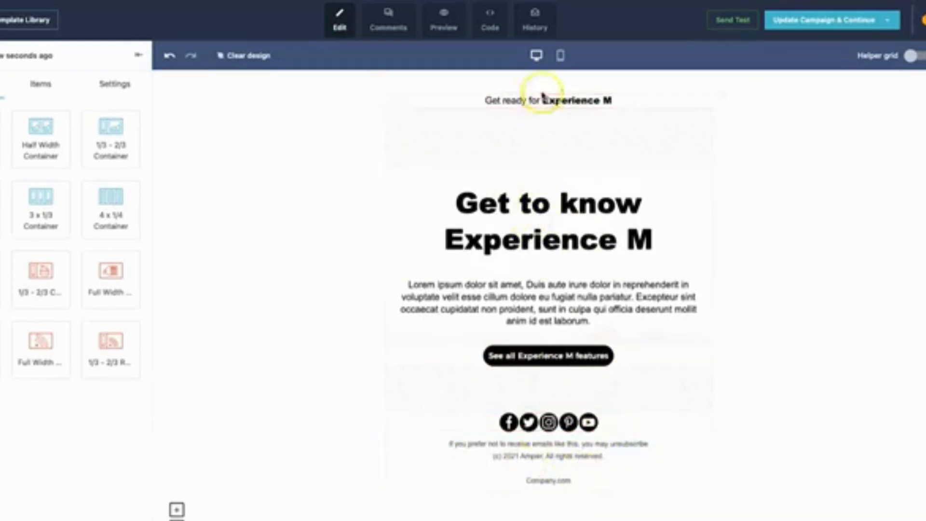
click(423, 88)
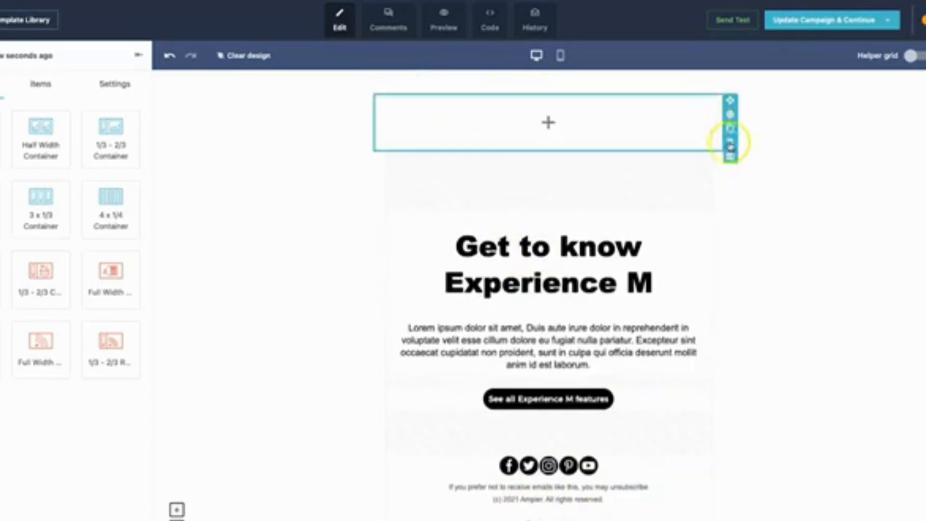
click(734, 145)
click(613, 326)
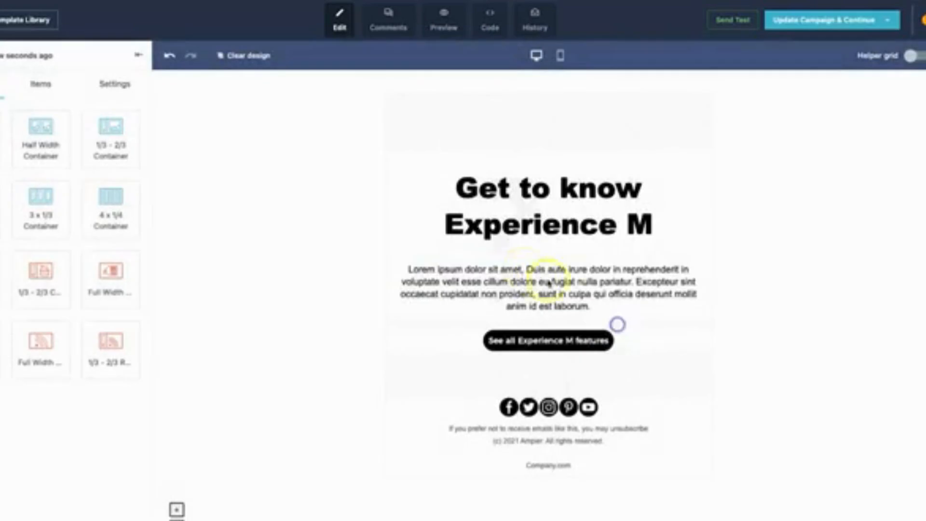
Replace the "Get to know Experience M" heading with "Welcome to the Genius Templates Newsletter".
click(501, 188)
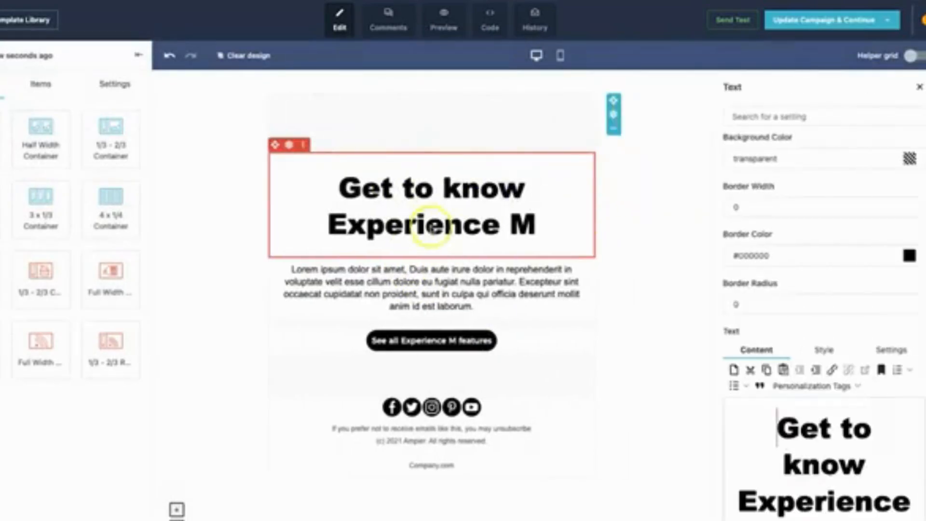
triple_click(826, 468)
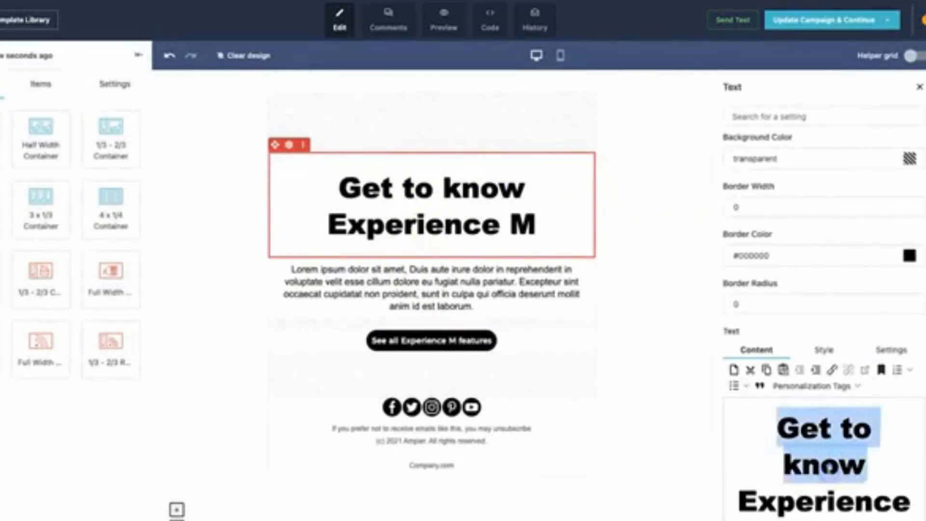
text(We)
triple_click(826, 468)
text(Welcom)
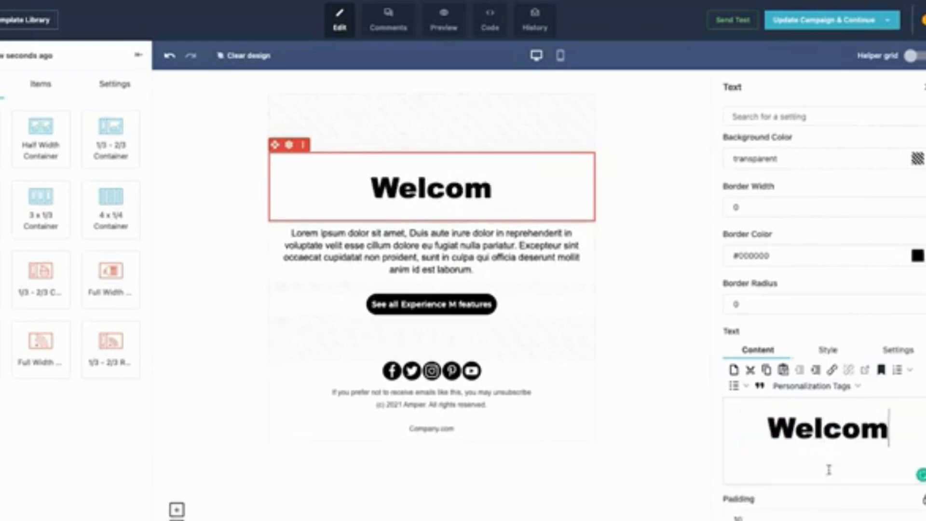
text(e to the Geniu)
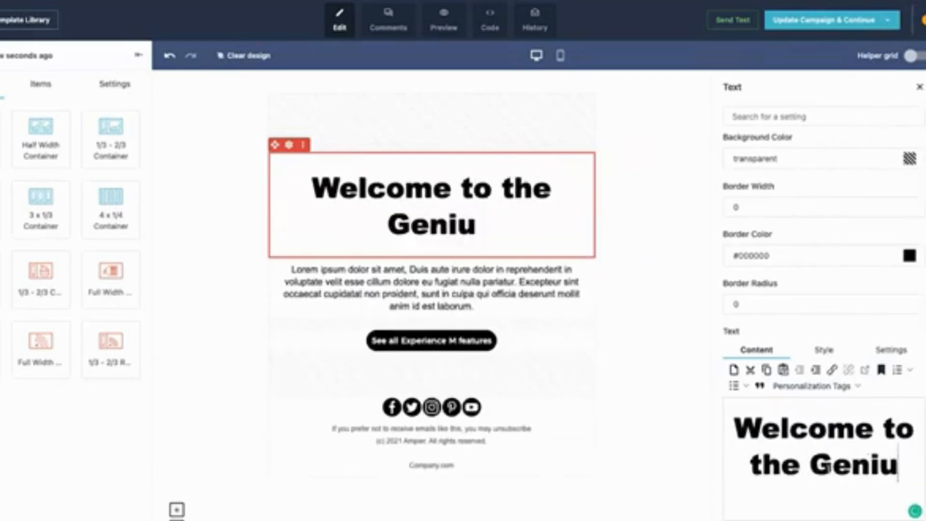
text(s Templates Newslet)
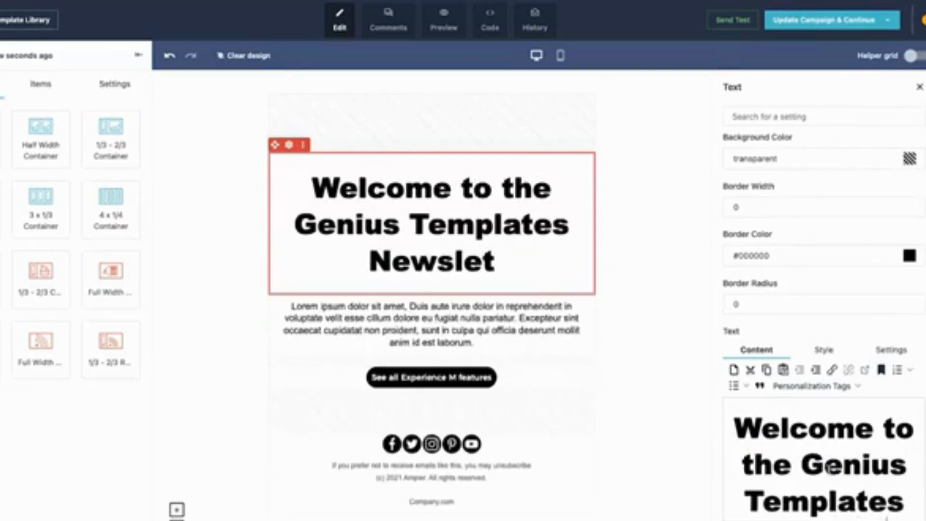
text(ter)
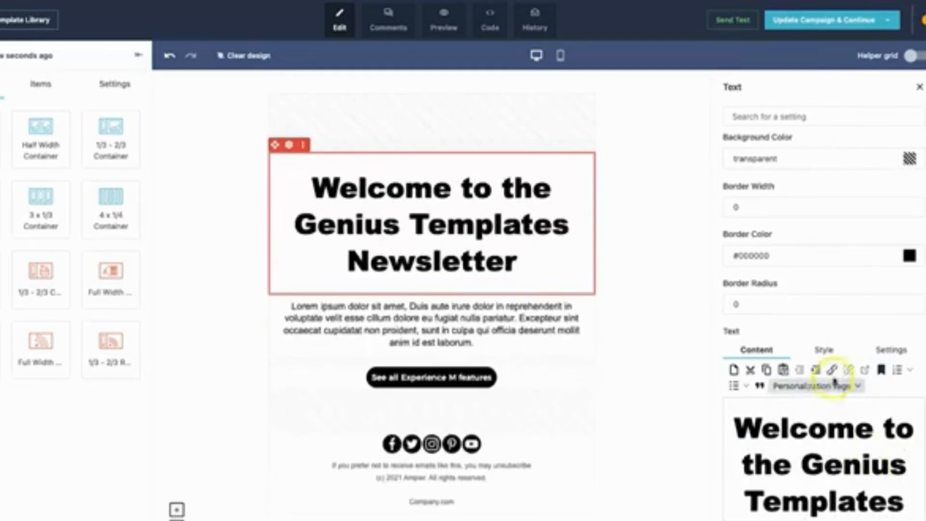
Set the font size of the entire welcome heading to 28px.
click(828, 350)
click(811, 401)
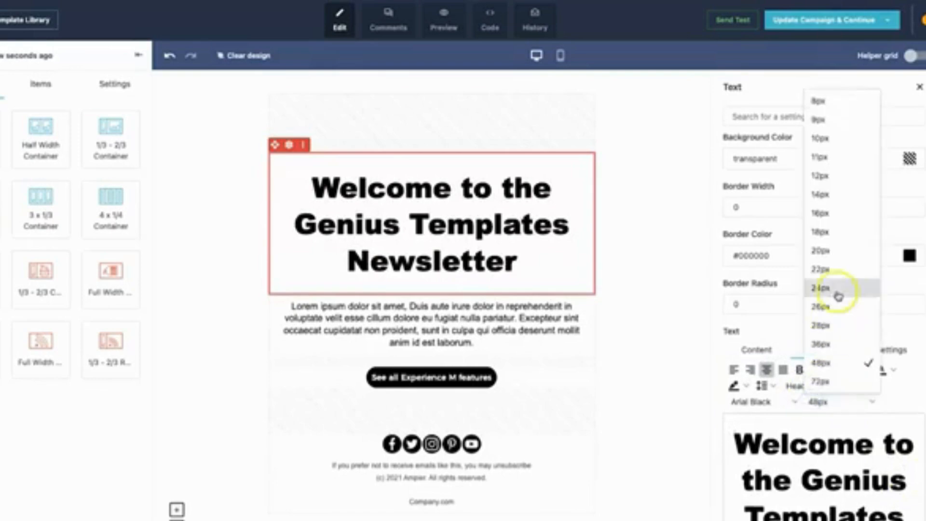
click(839, 251)
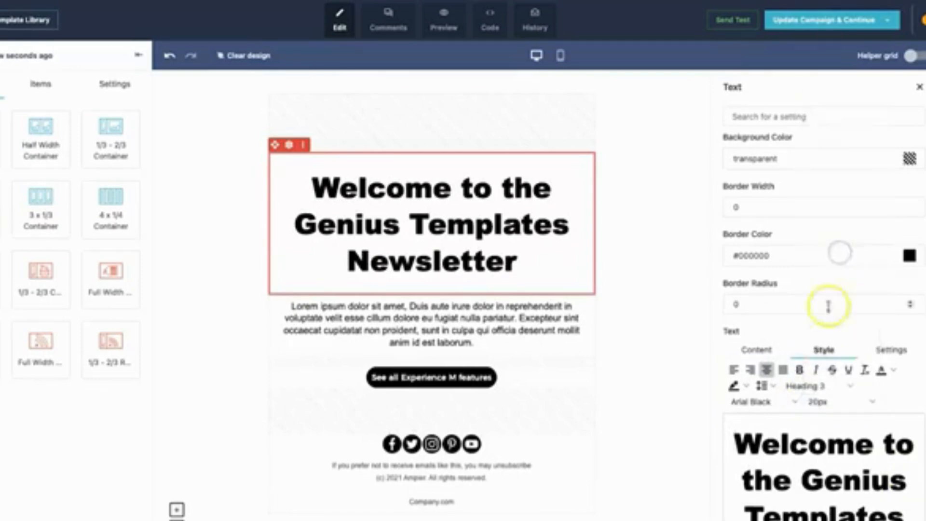
key(ctrl+a)
click(819, 402)
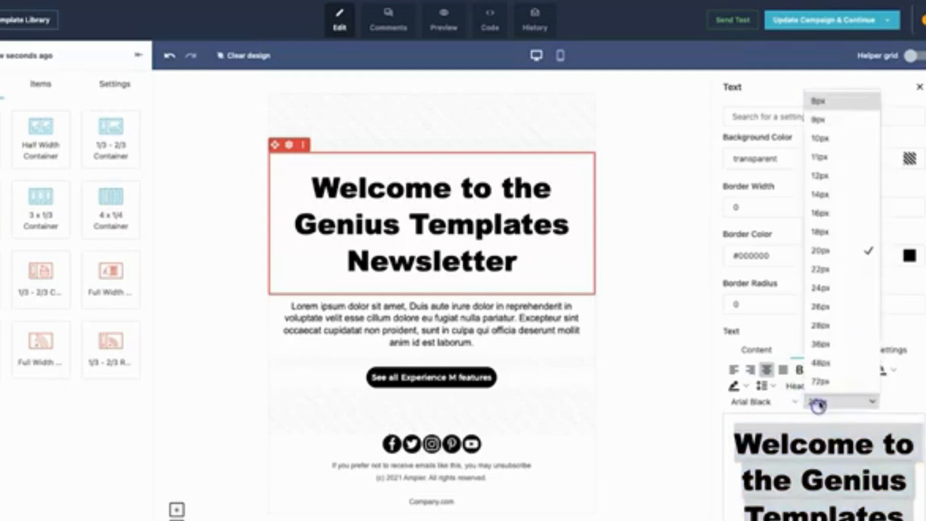
click(832, 265)
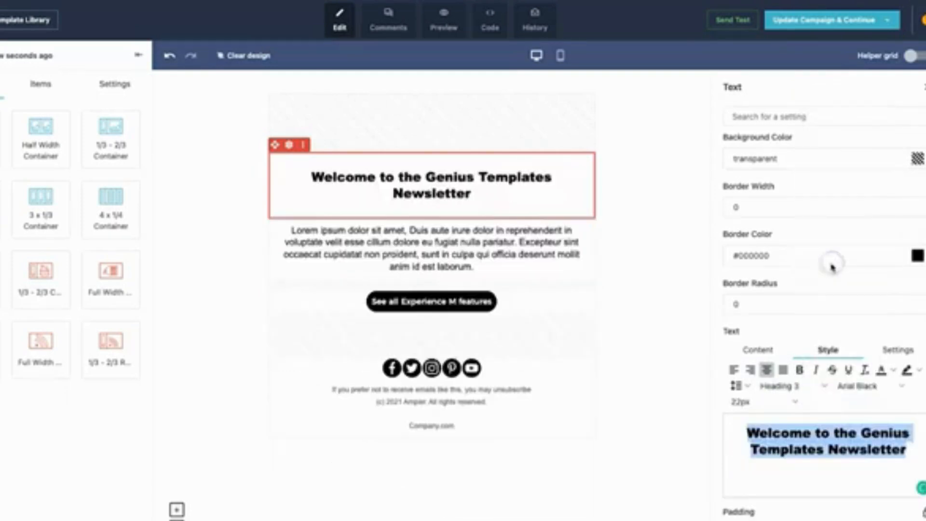
click(790, 402)
click(770, 324)
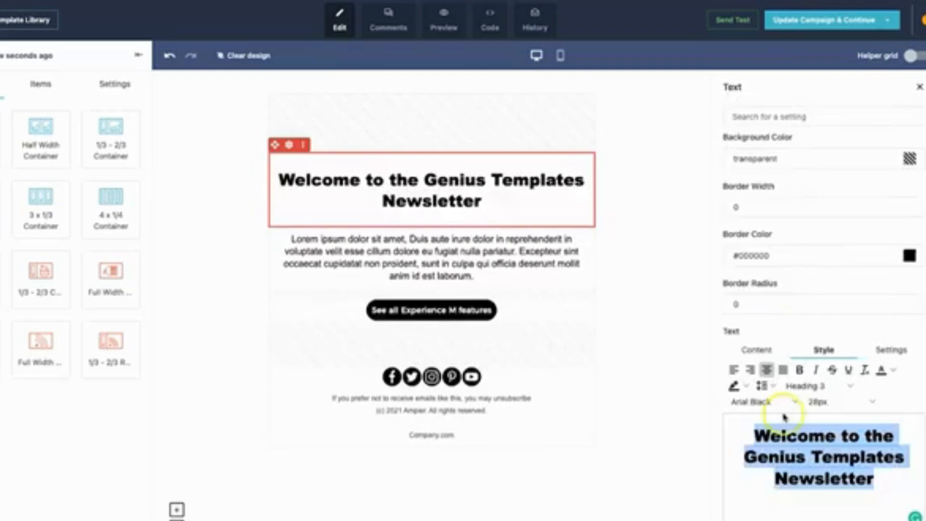
Append a comma and the Recipient Name personalization tag to the end of the welcome heading.
click(853, 469)
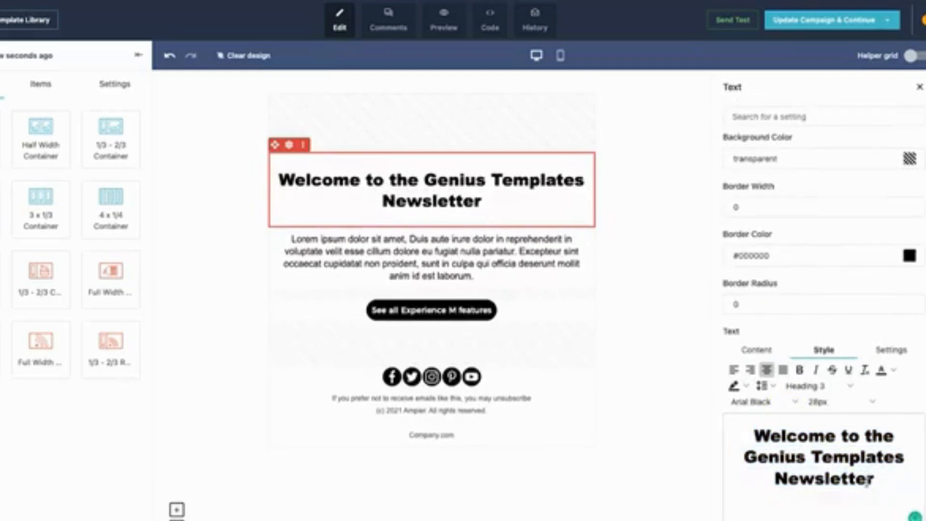
text(,)
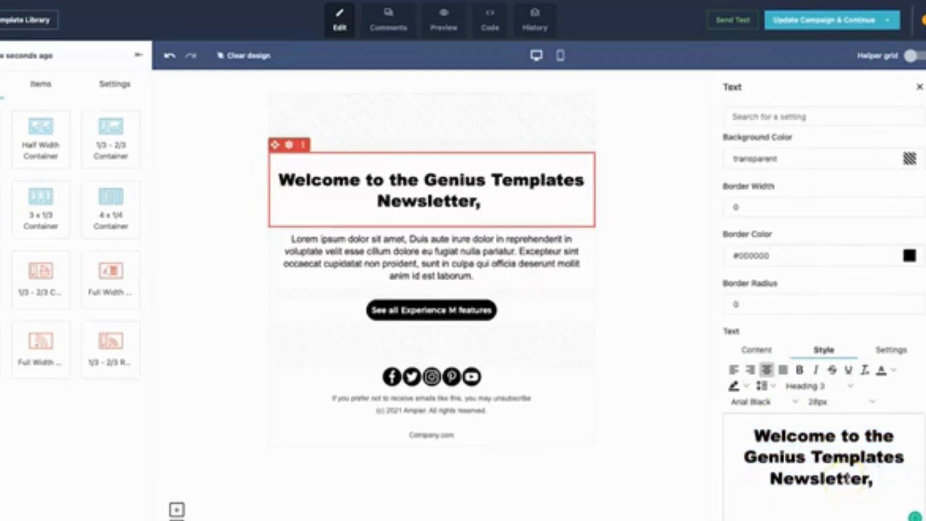
click(756, 350)
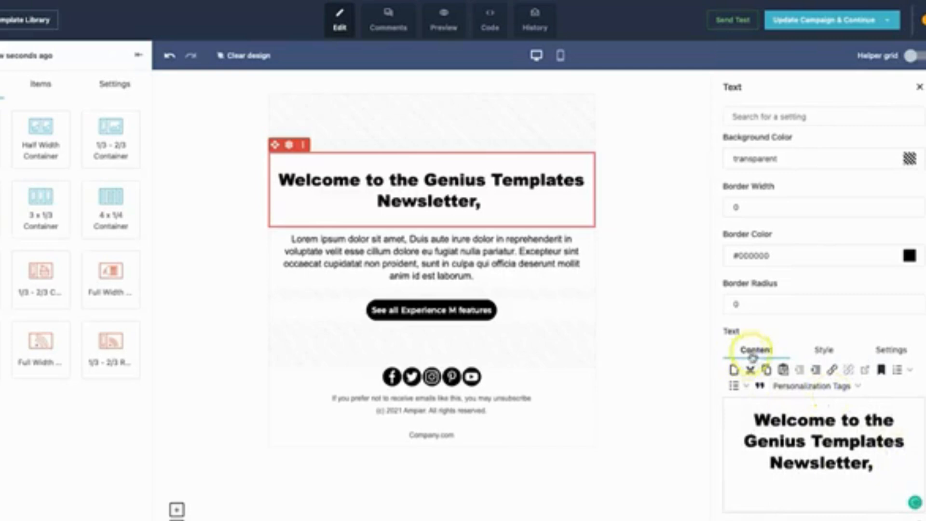
click(798, 385)
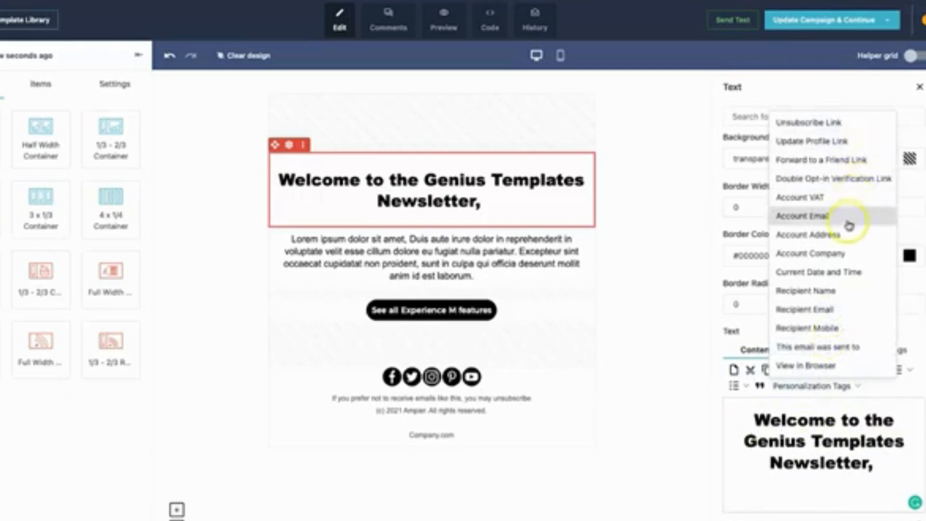
click(813, 291)
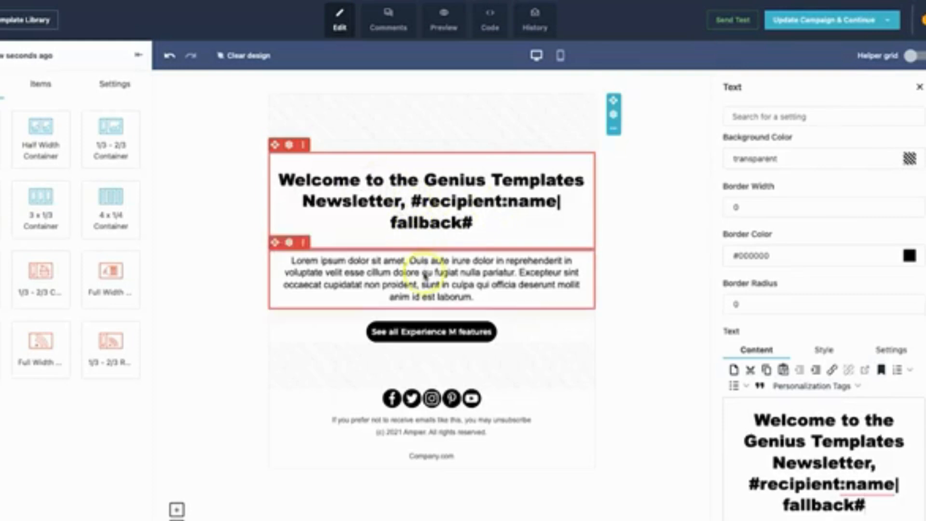
Replace the lorem ipsum paragraph with a signed welcome message offering 50% off the first order with code "iamagenius" in the next 3 days.
click(424, 274)
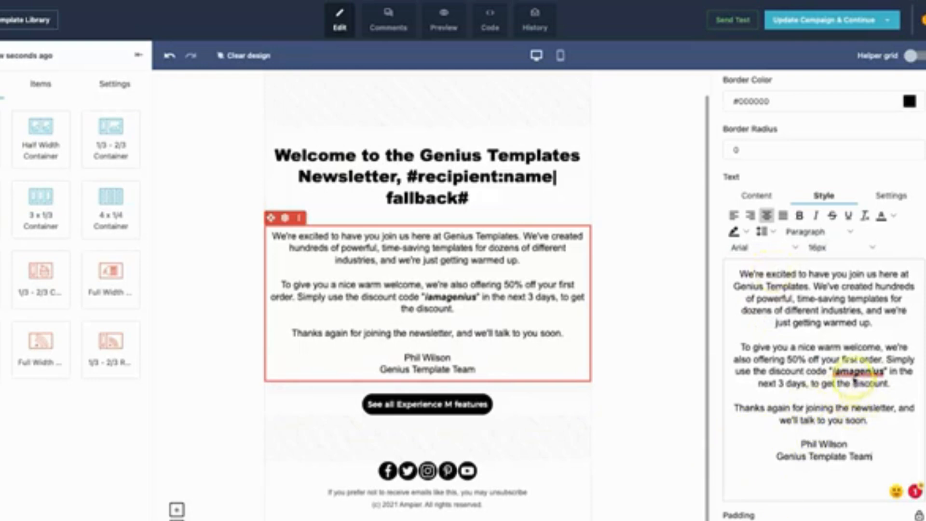
mouse_move(845, 378)
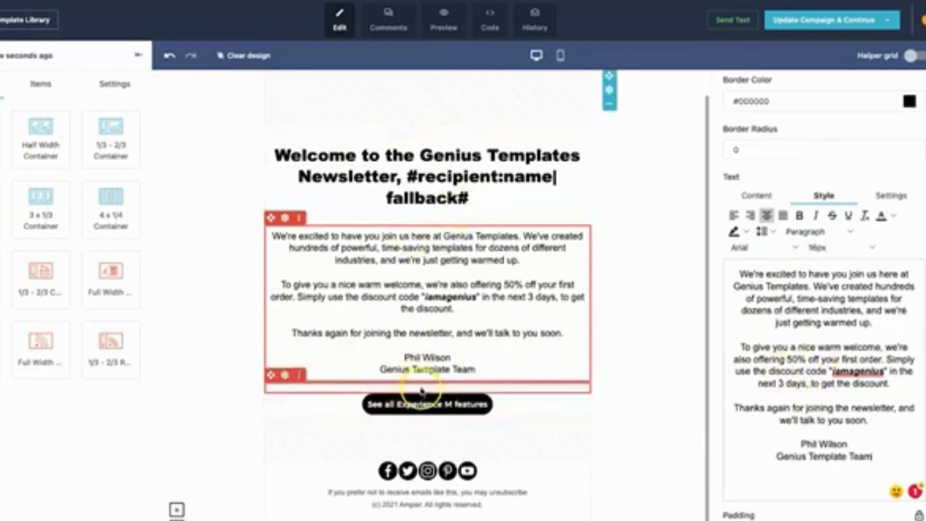
click(421, 409)
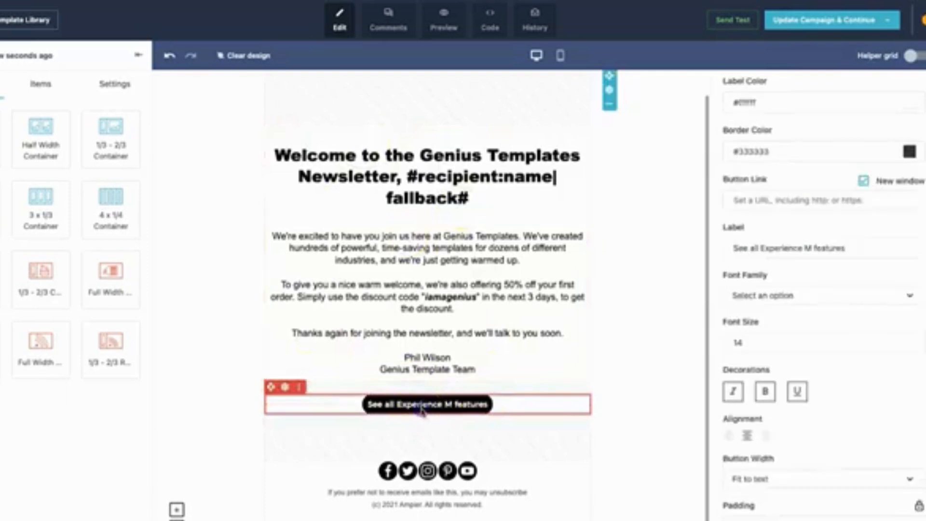
triple_click(782, 249)
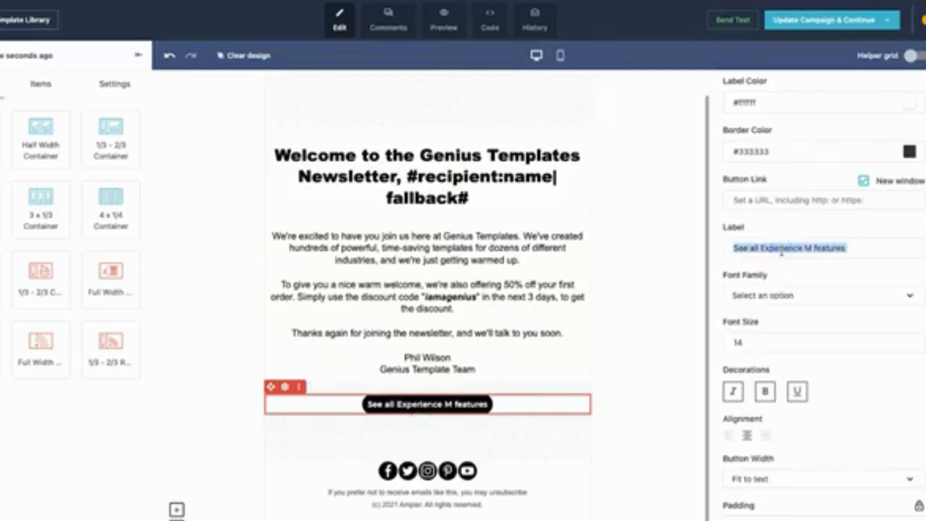
text(Use Your 50% D)
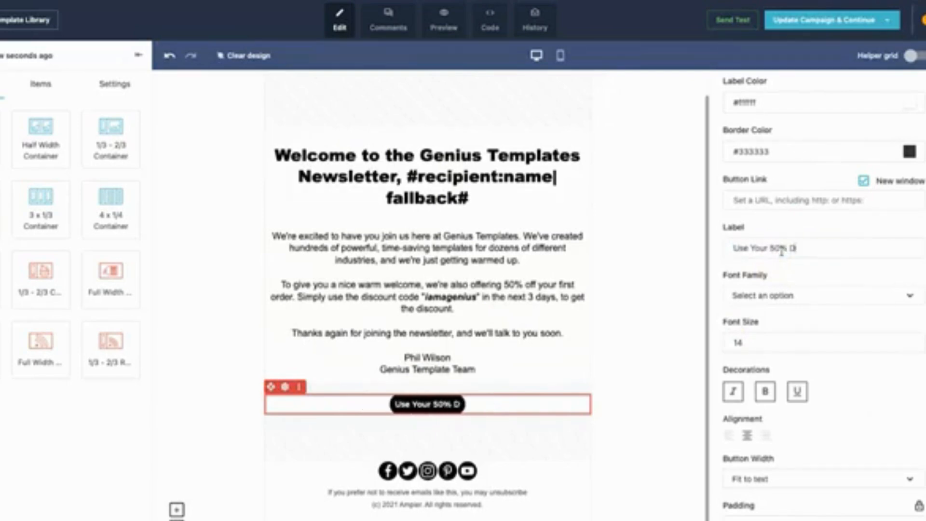
text(iscount)
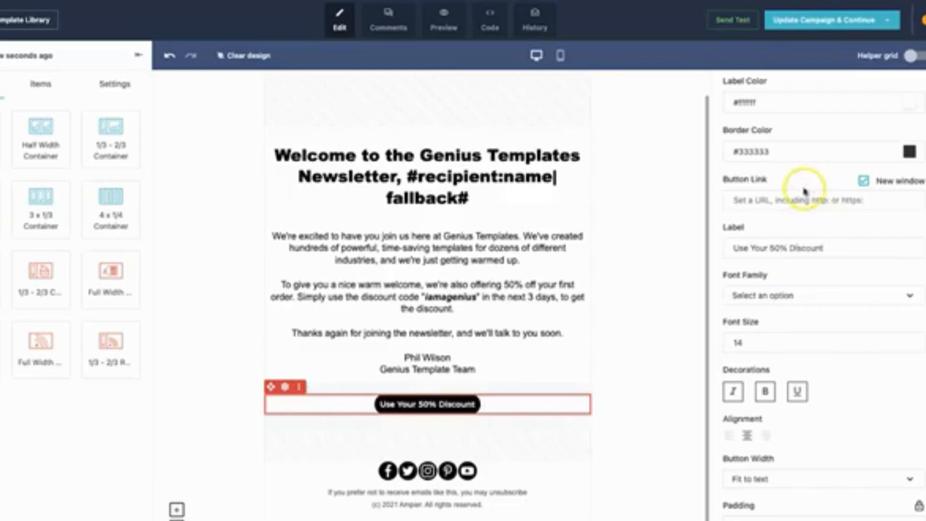
click(785, 206)
text(https://www.geniustemplates.com)
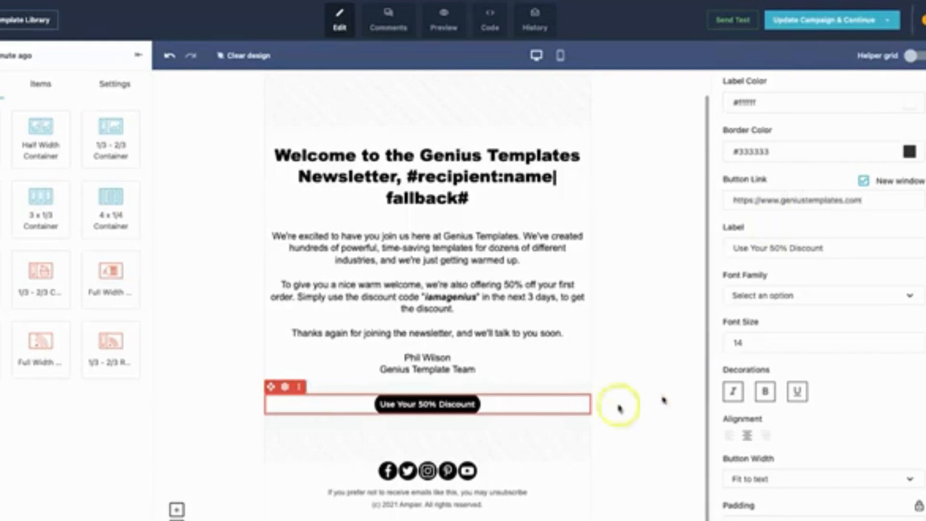
Replace "Company.com" in the email footer text with "geniustemplates.com" and close the text settings.
click(415, 517)
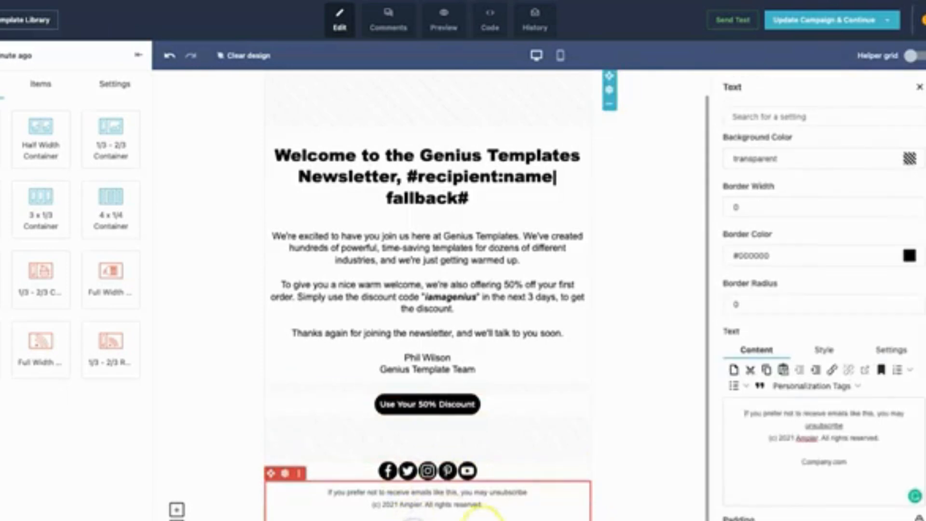
scroll(801, 492, down, 1)
click(803, 458)
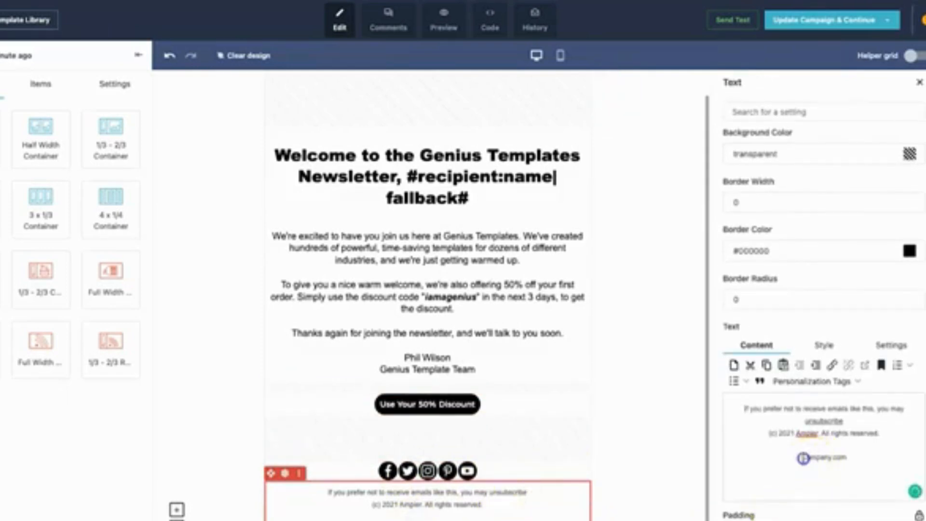
text(geniustemplates)
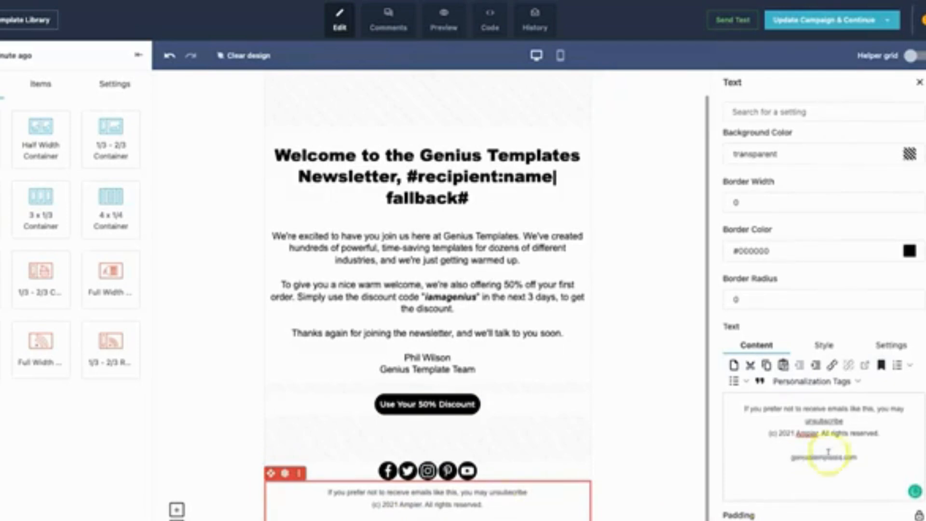
click(685, 501)
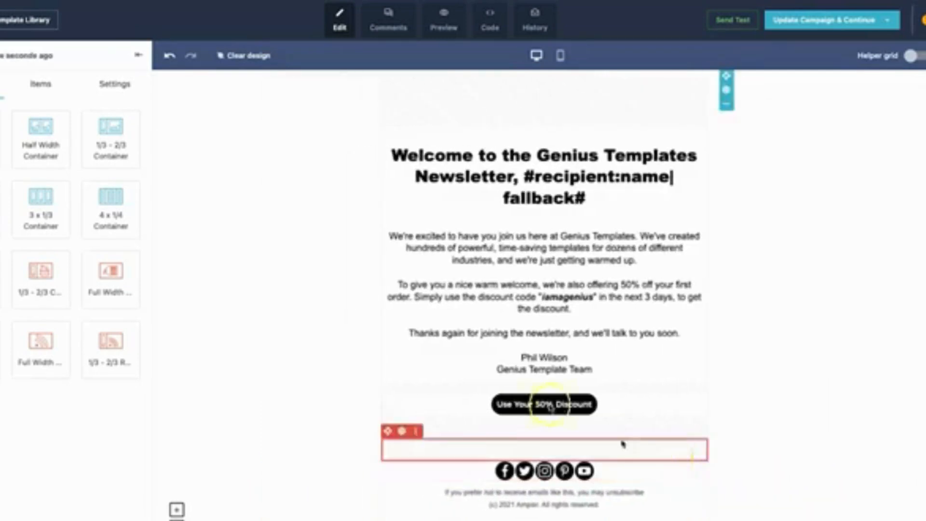
Check the email's mobile layout and update the campaign content with the finished design.
click(561, 57)
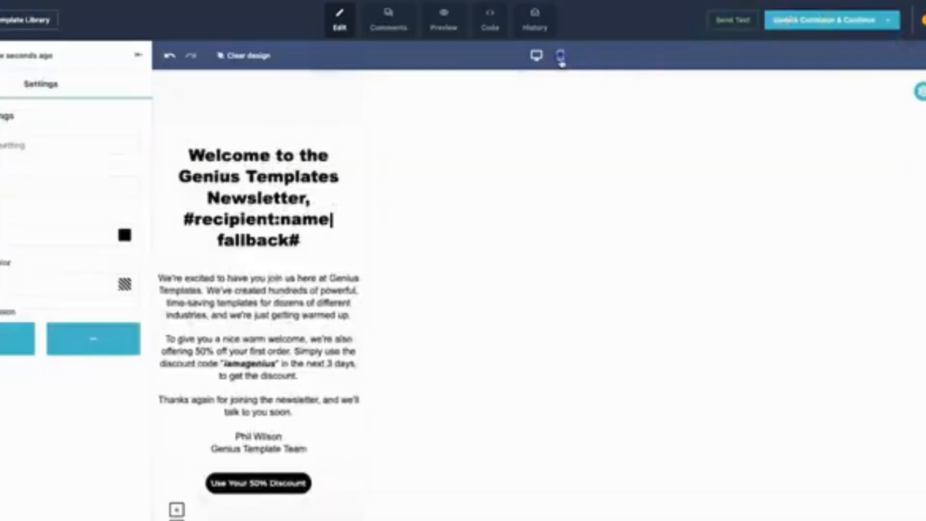
click(605, 343)
scroll(496, 381, down, 2)
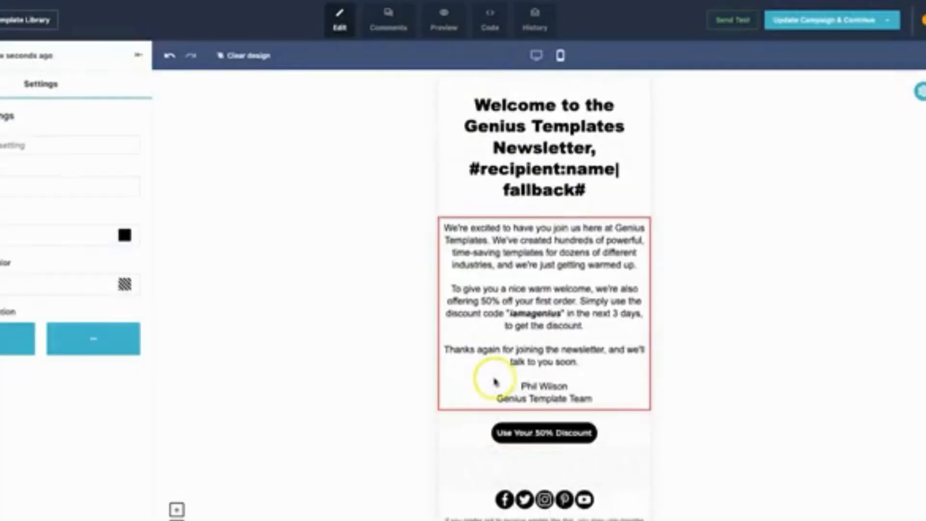
scroll(494, 381, up, 3)
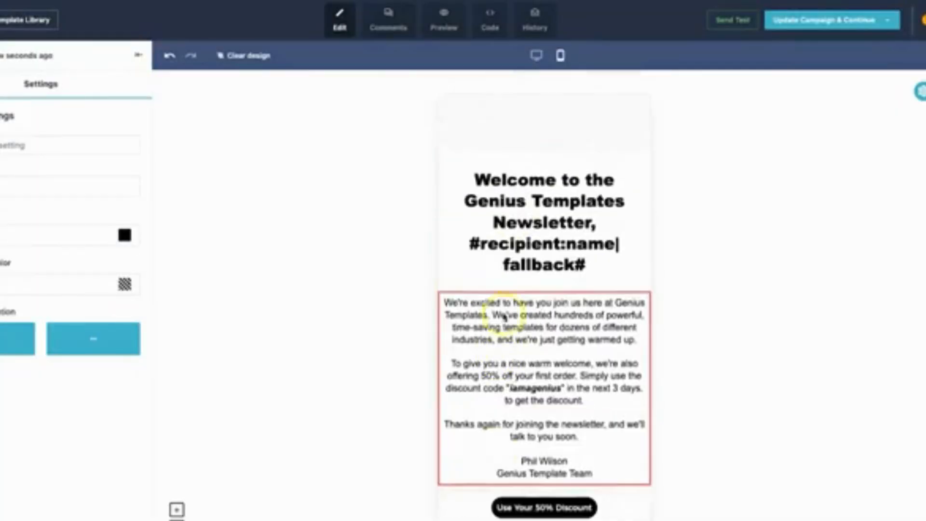
click(847, 21)
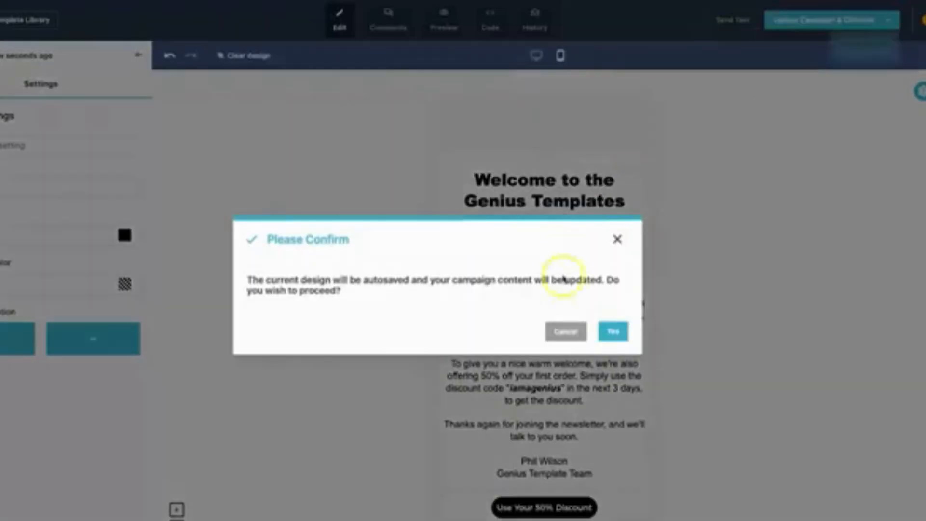
click(614, 332)
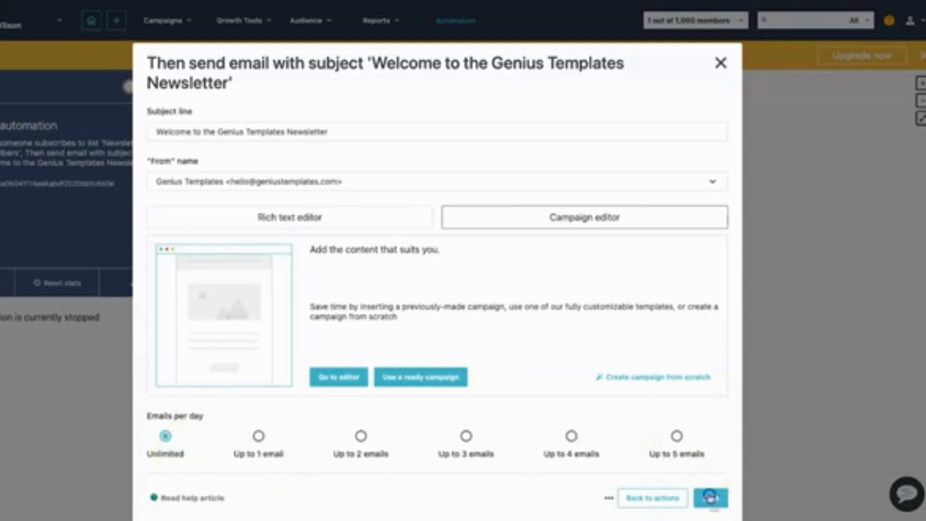
Save the send-email action and switch the welcome automation to active.
click(710, 496)
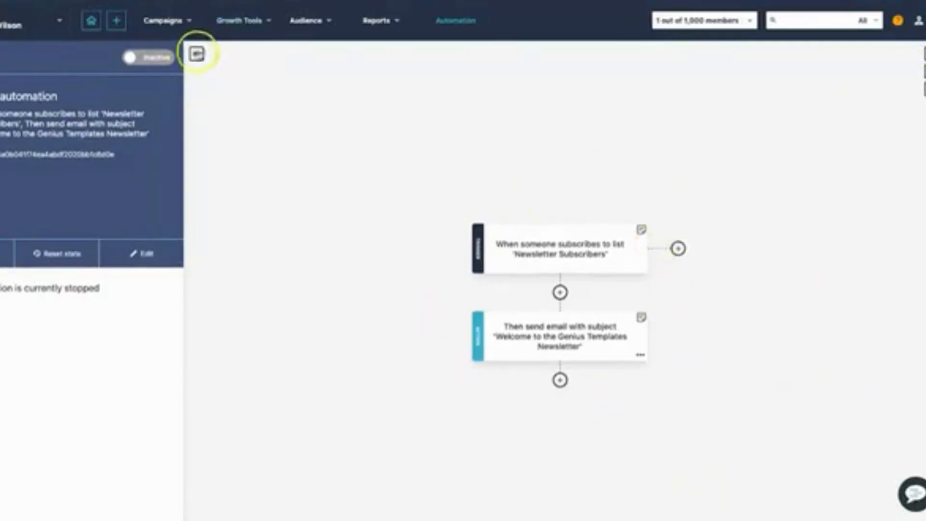
click(161, 61)
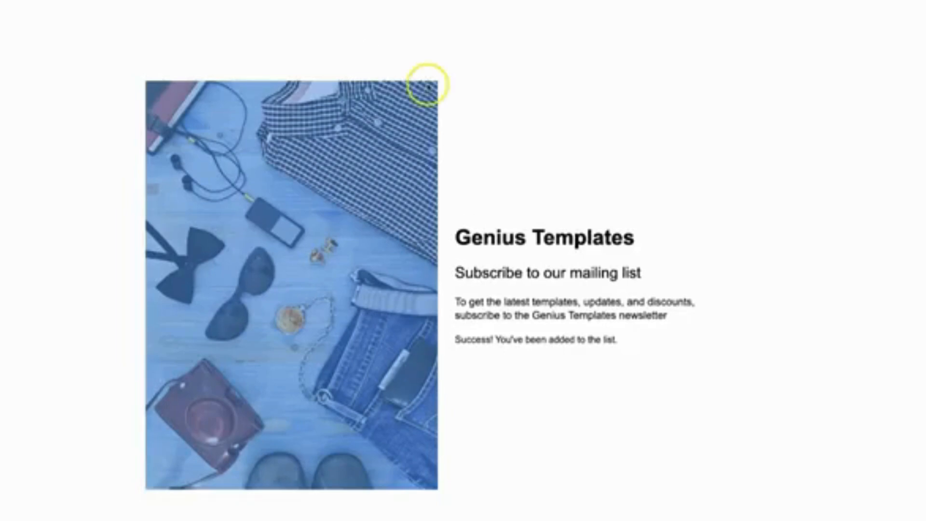
Reload the Genius Templates subscription page, fill in the subscriber's name and e-mail, and join the newsletter.
key(super+r)
click(592, 319)
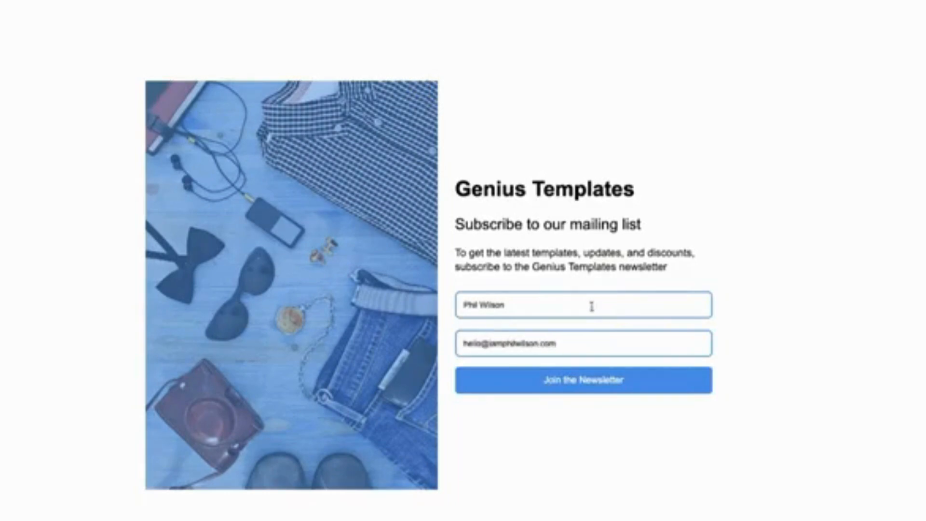
click(597, 385)
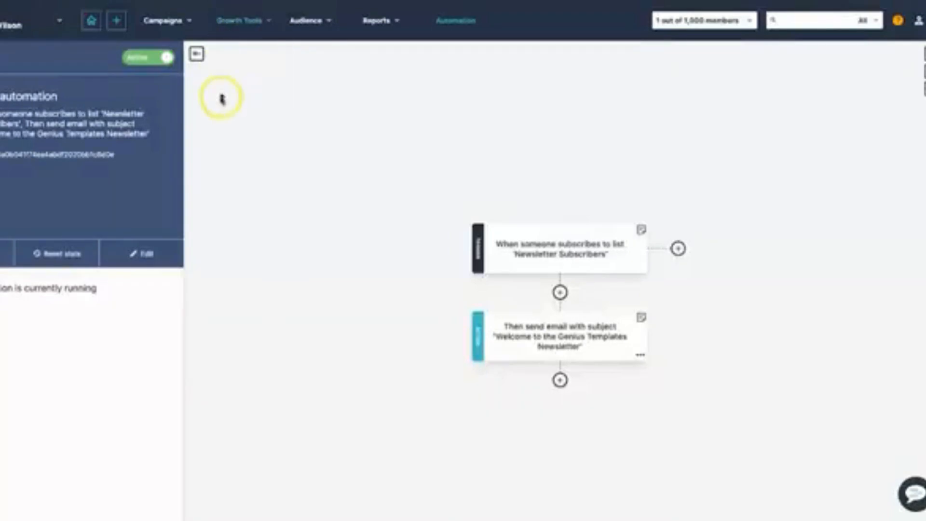
Open the dashboard of the Newsletter Subscribers email list to check its active members.
mouse_move(310, 30)
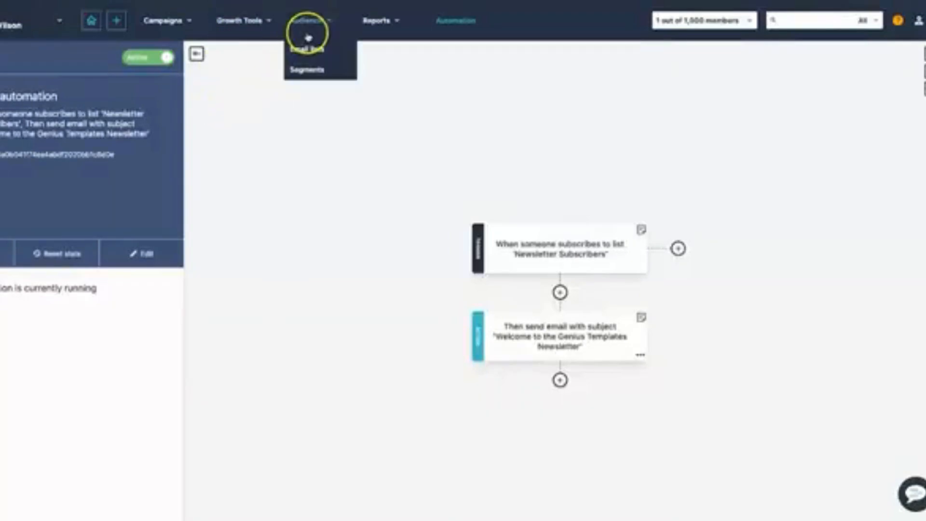
click(306, 50)
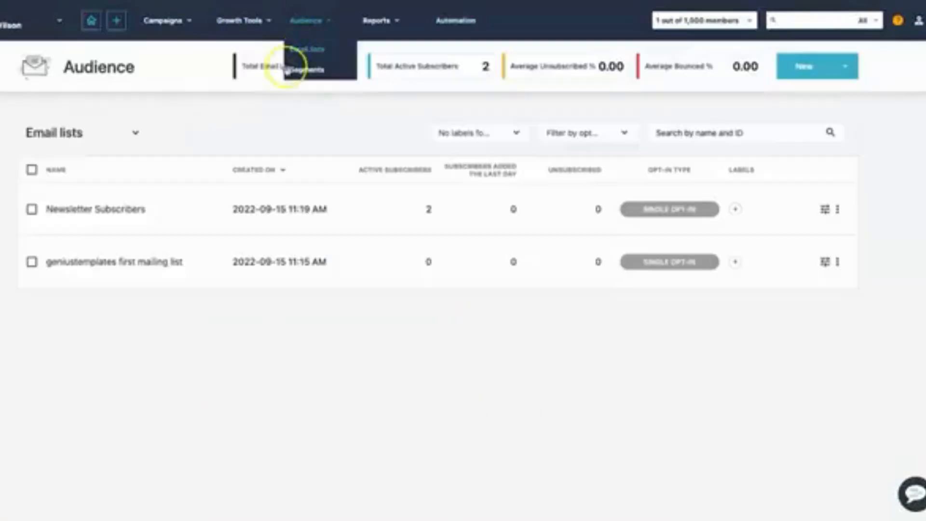
click(78, 209)
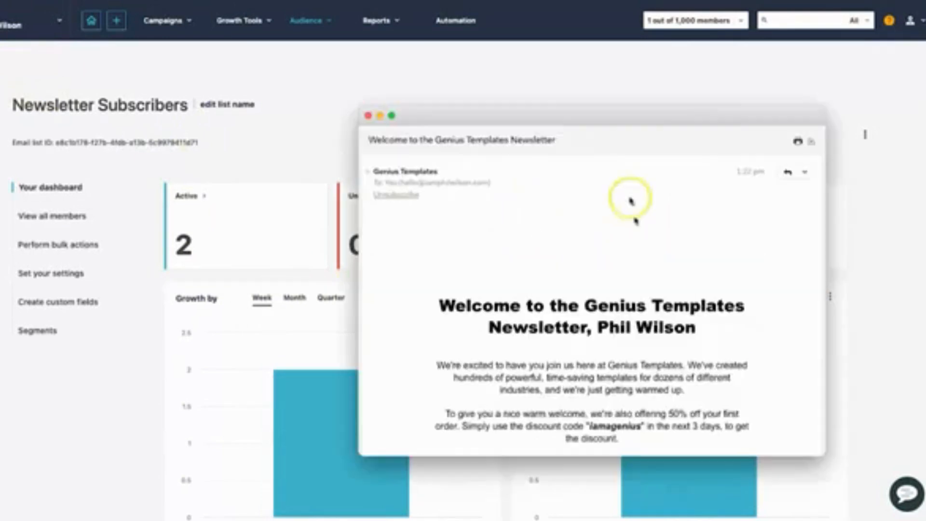
Examine the received welcome email's sender details, personalized heading, message, discount button and footer, and close it.
click(369, 171)
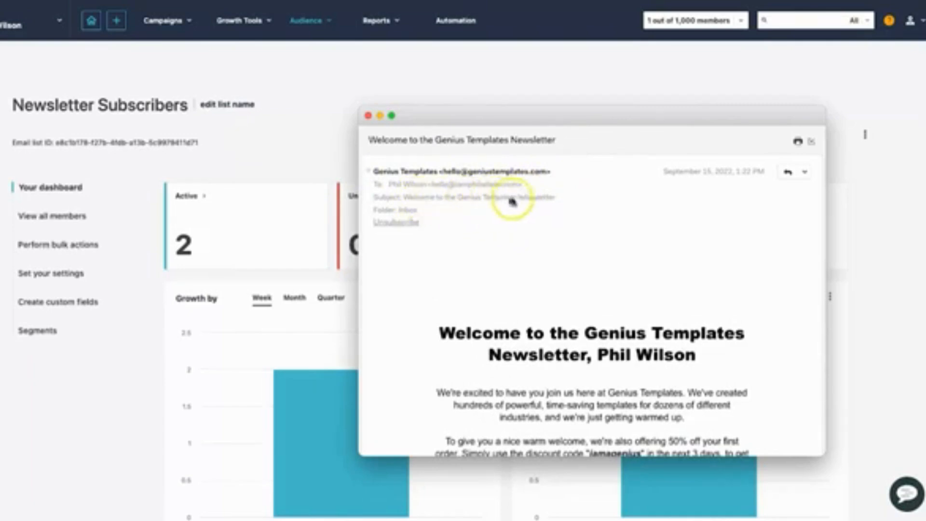
scroll(555, 212, down, 3)
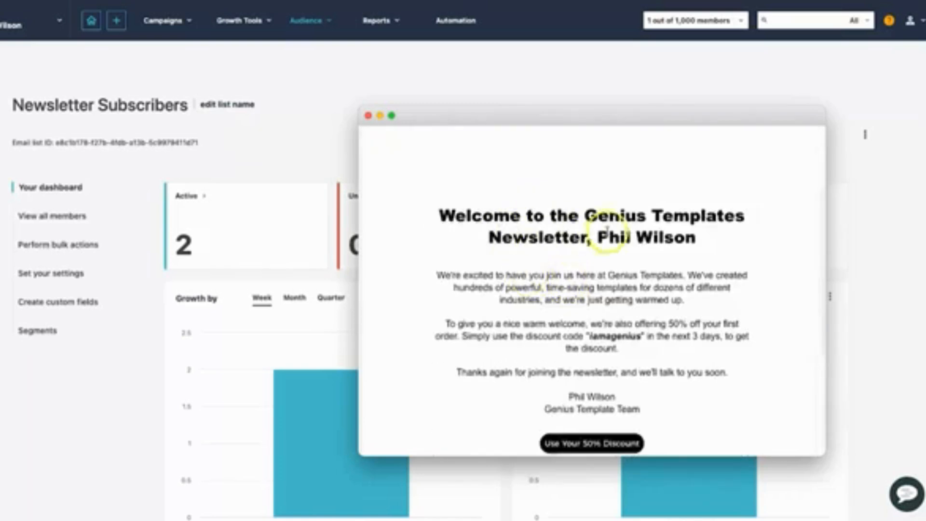
drag(696, 238, 594, 238)
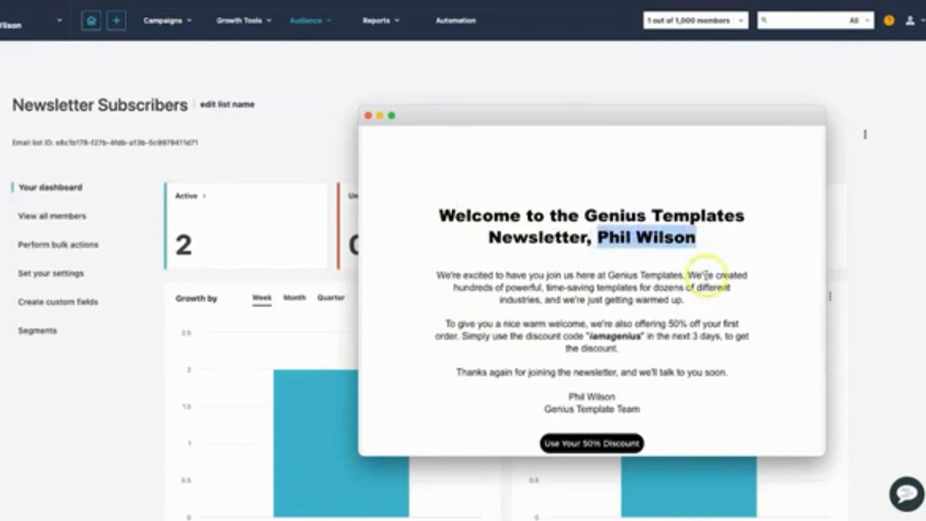
scroll(700, 251, down, 2)
scroll(601, 335, up, 1)
click(490, 190)
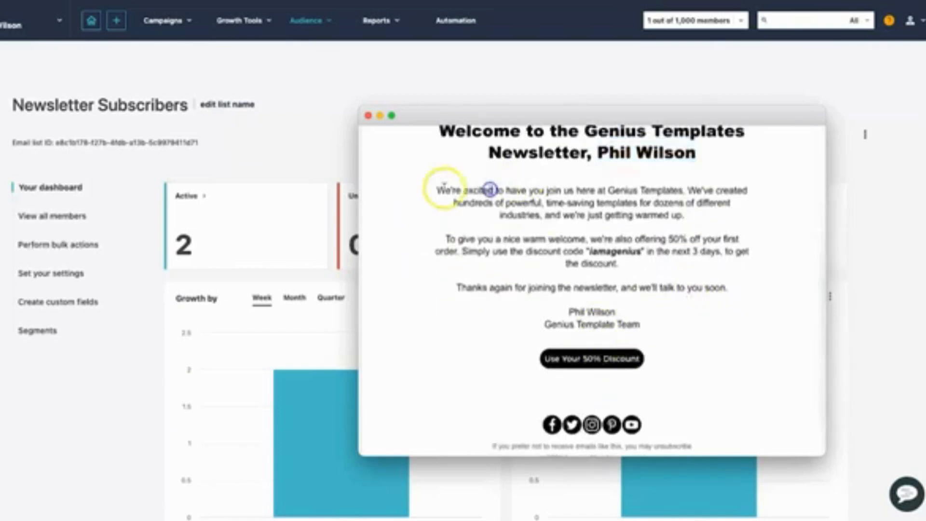
drag(442, 189, 696, 320)
click(711, 331)
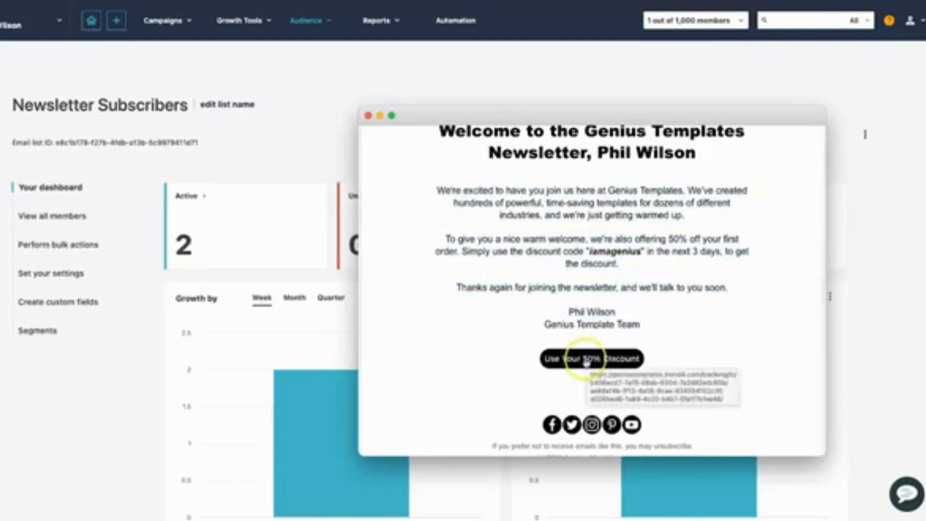
scroll(584, 367, down, 1)
scroll(465, 288, down, 1)
scroll(462, 290, up, 6)
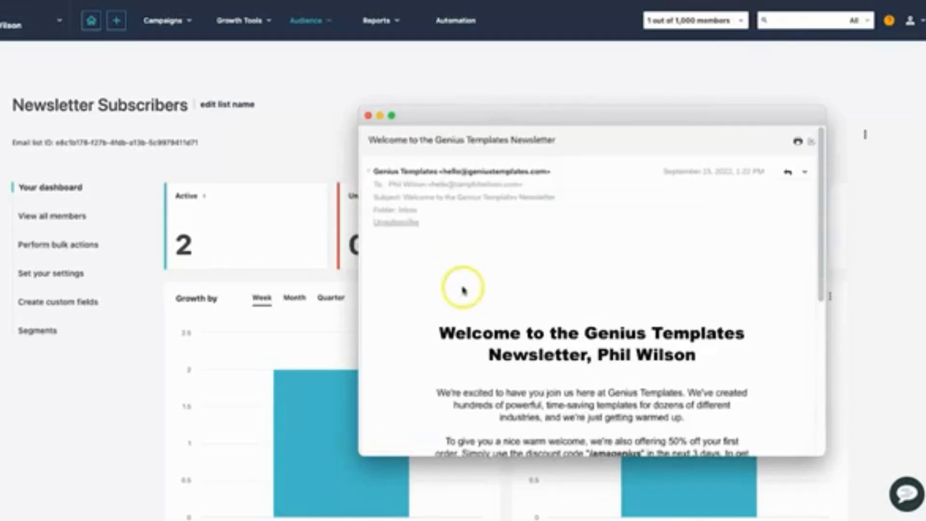
click(368, 116)
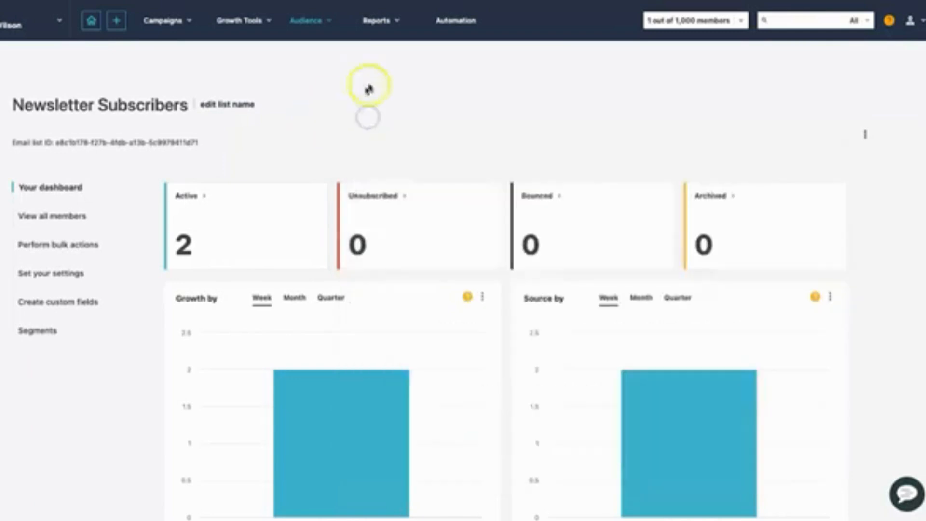
Open the list of automation workflows and expand the statistics of "New automation".
click(455, 32)
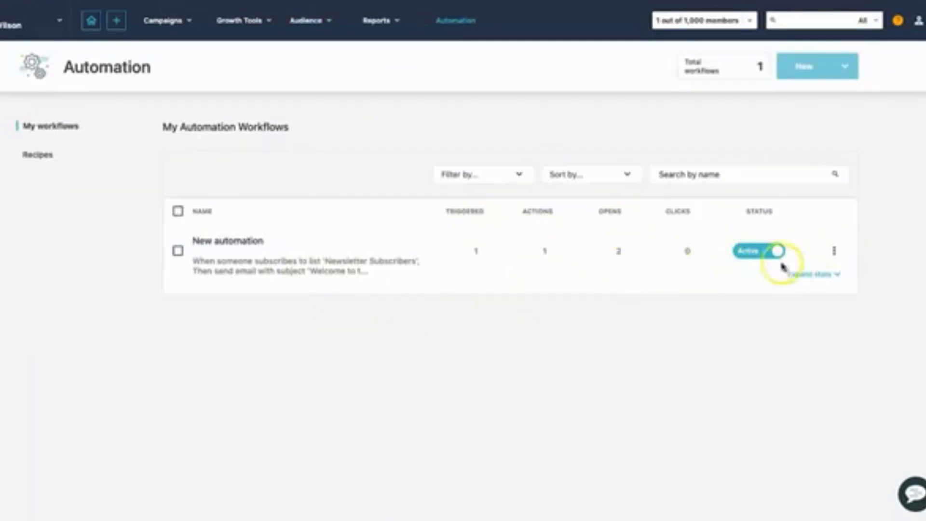
click(809, 275)
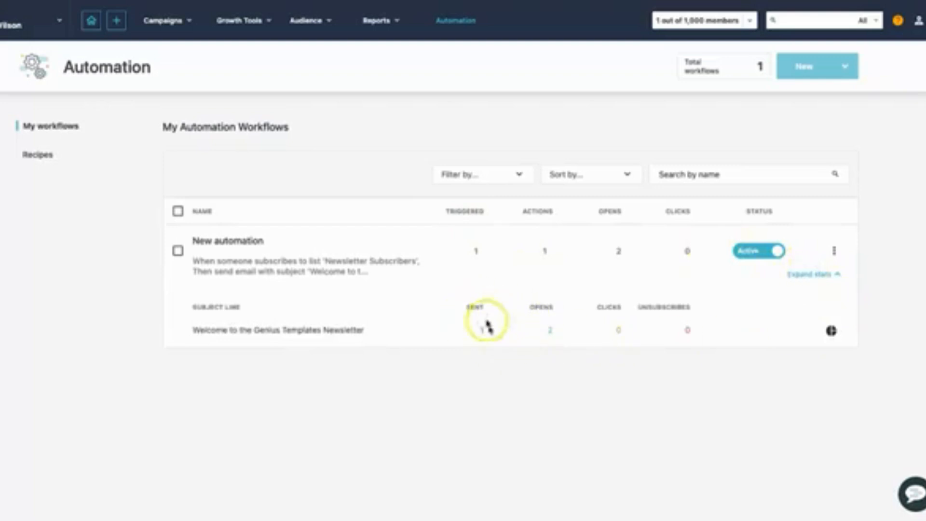